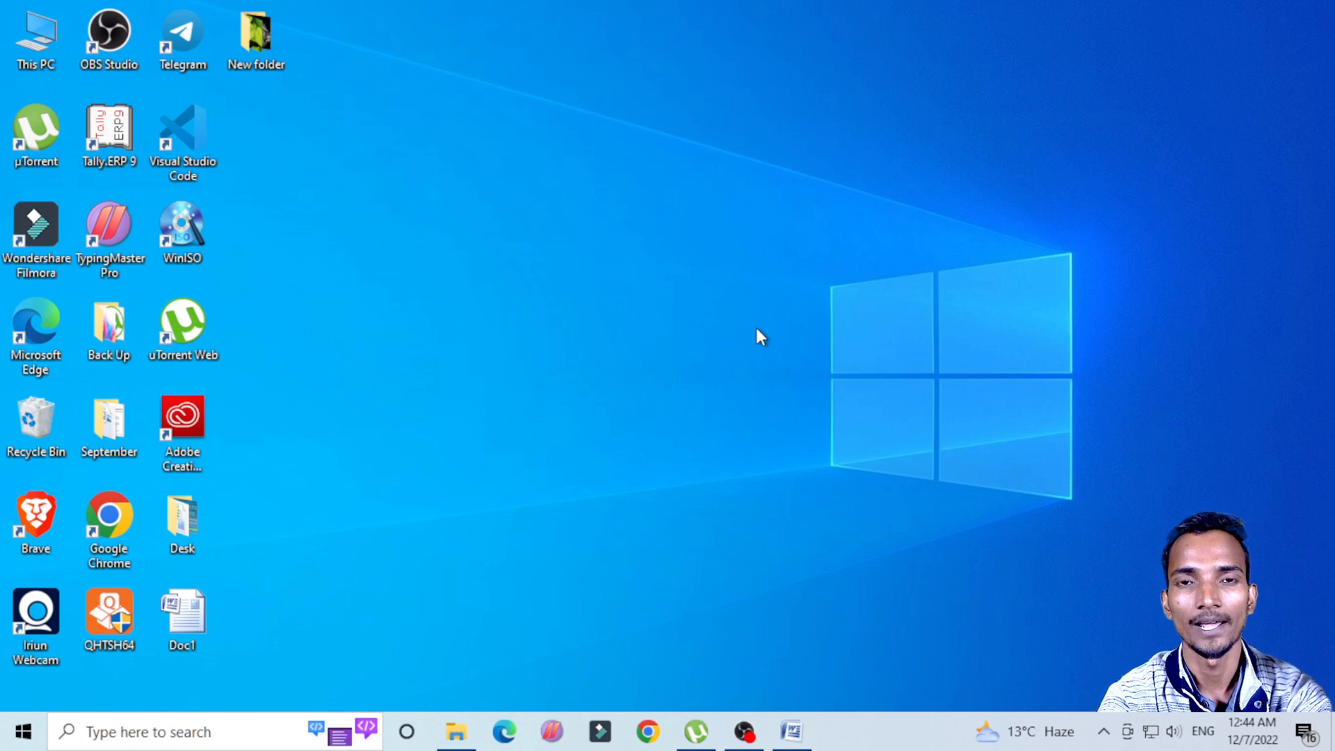
Step: Switch to the Doc1 document in Word and increase the page's top margin slightly
left_click(791, 730)
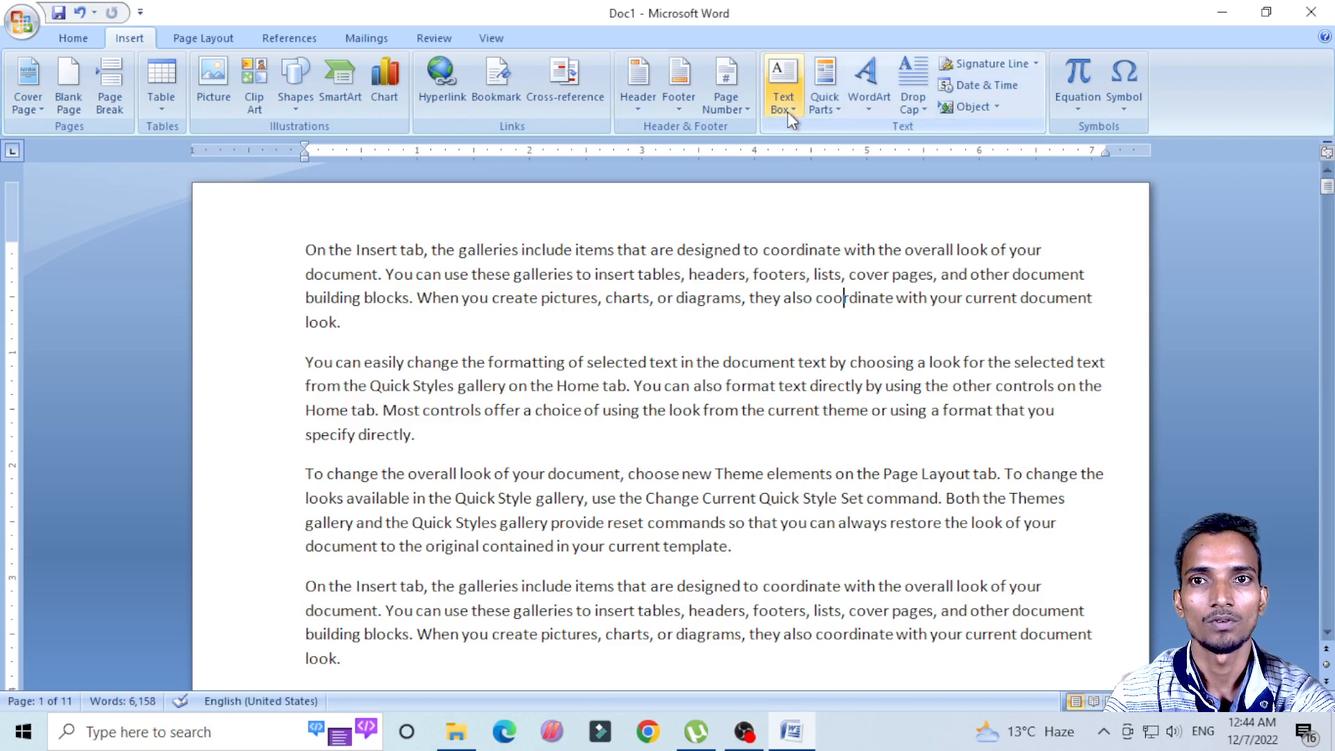
left_click(628, 386)
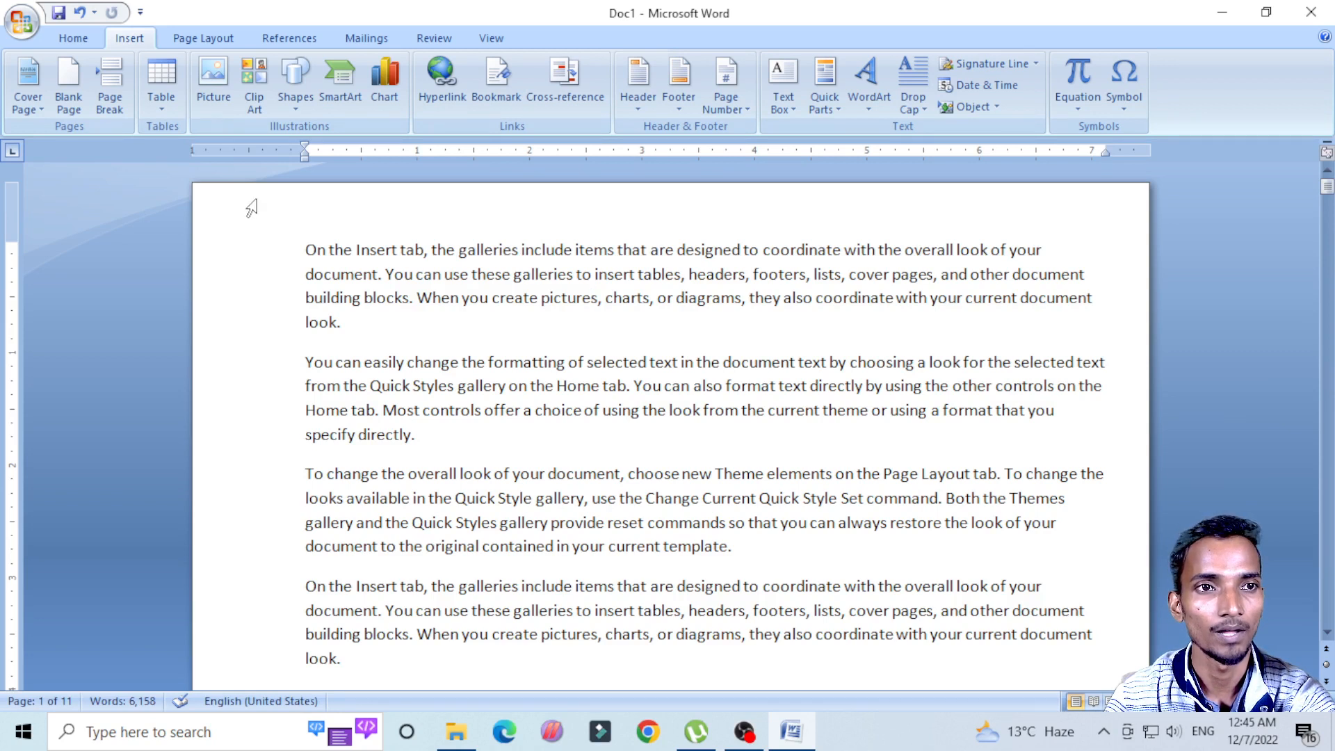
mouse_move(11, 240)
left_mouse_down()
mouse_move(17, 208)
mouse_move(21, 243)
left_mouse_up()
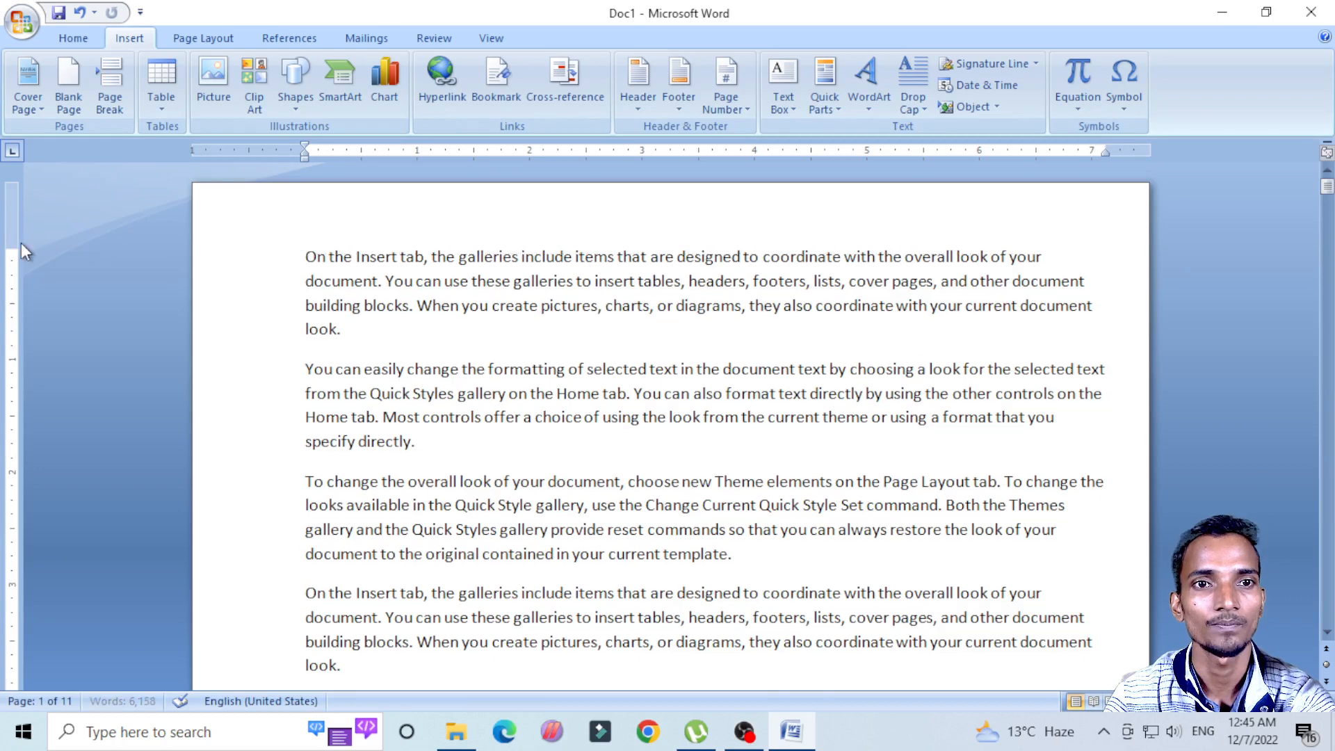
left_click(592, 305)
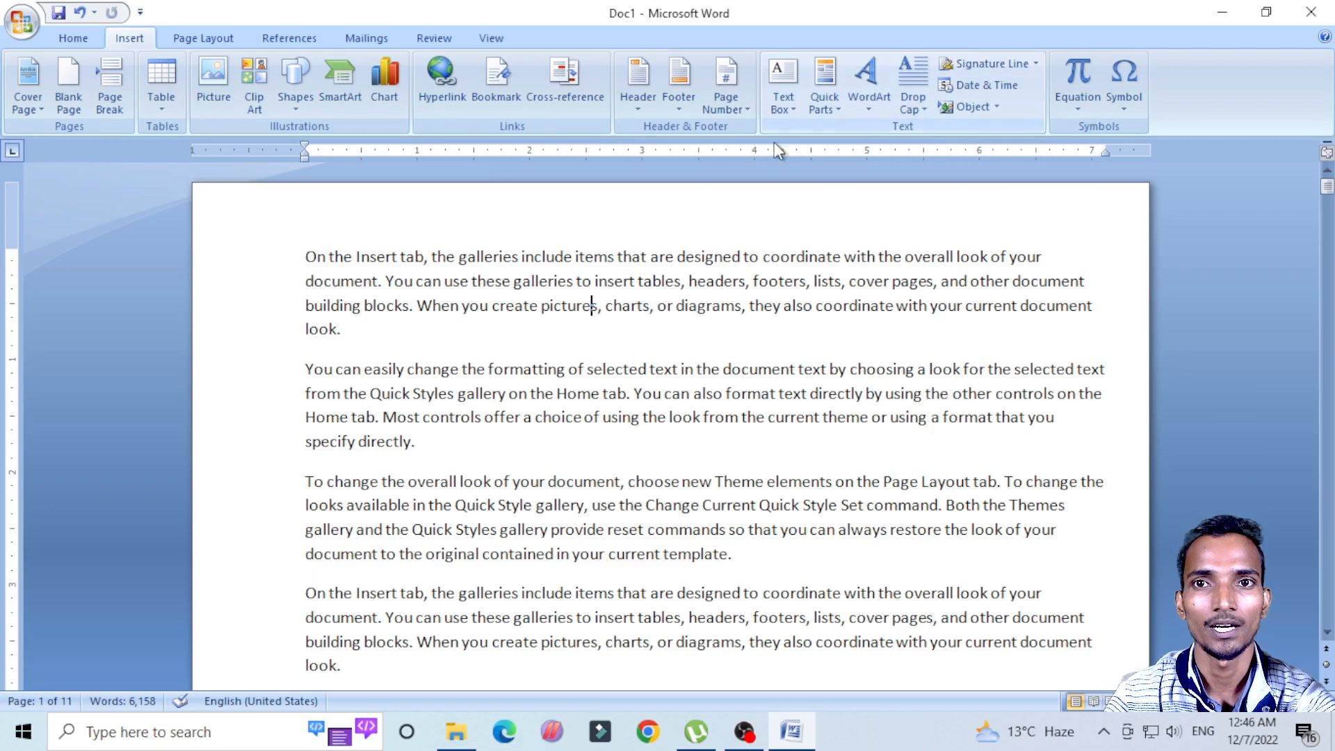
Step: Browse the built-in text box designs and insert a Simple Text Box in the first paragraph
left_click(787, 117)
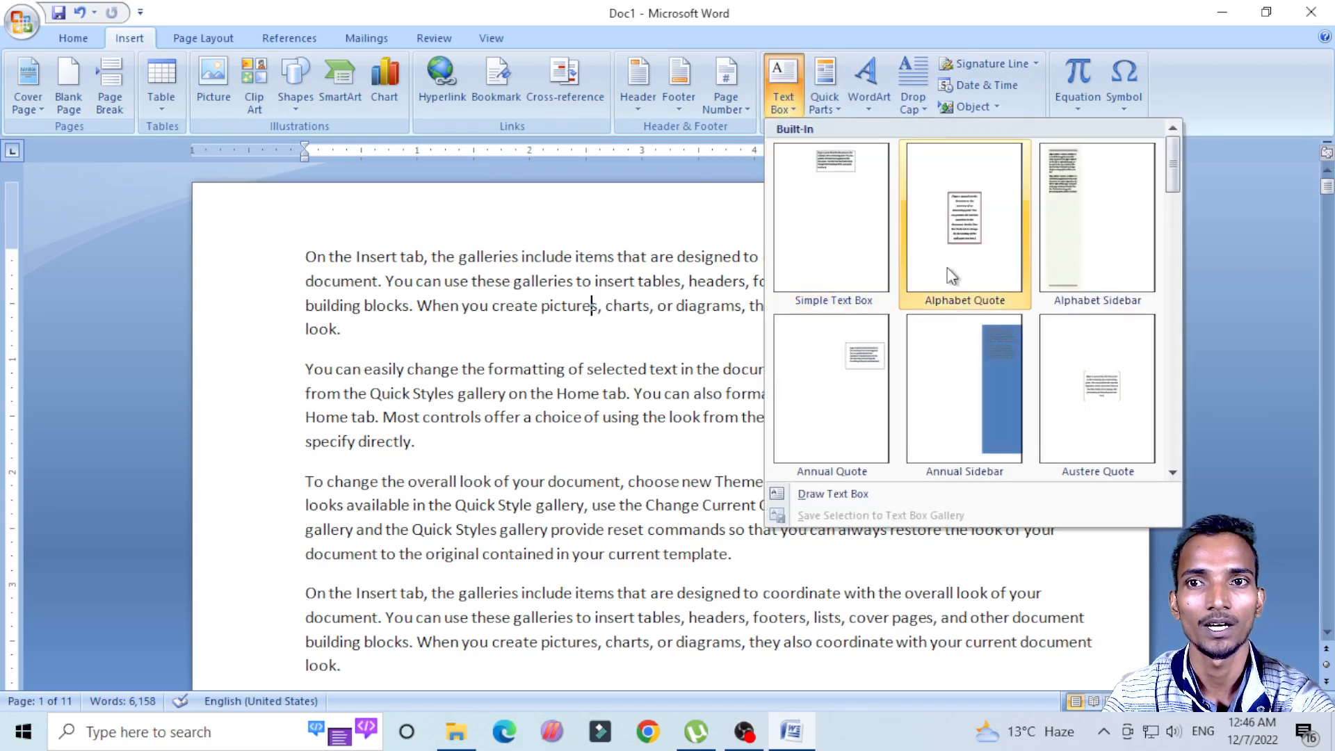
scroll(979, 281, "down", 10)
scroll(982, 307, "down", 1)
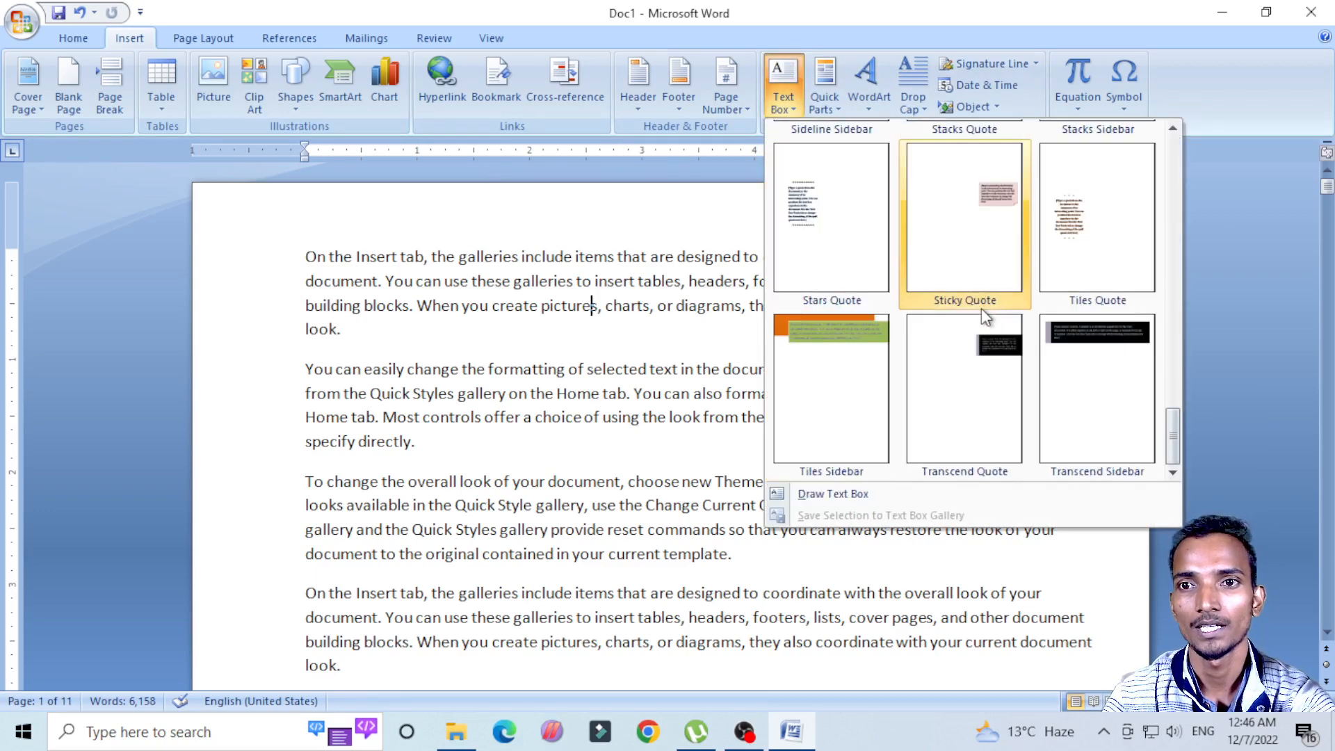
scroll(981, 308, "up", 12)
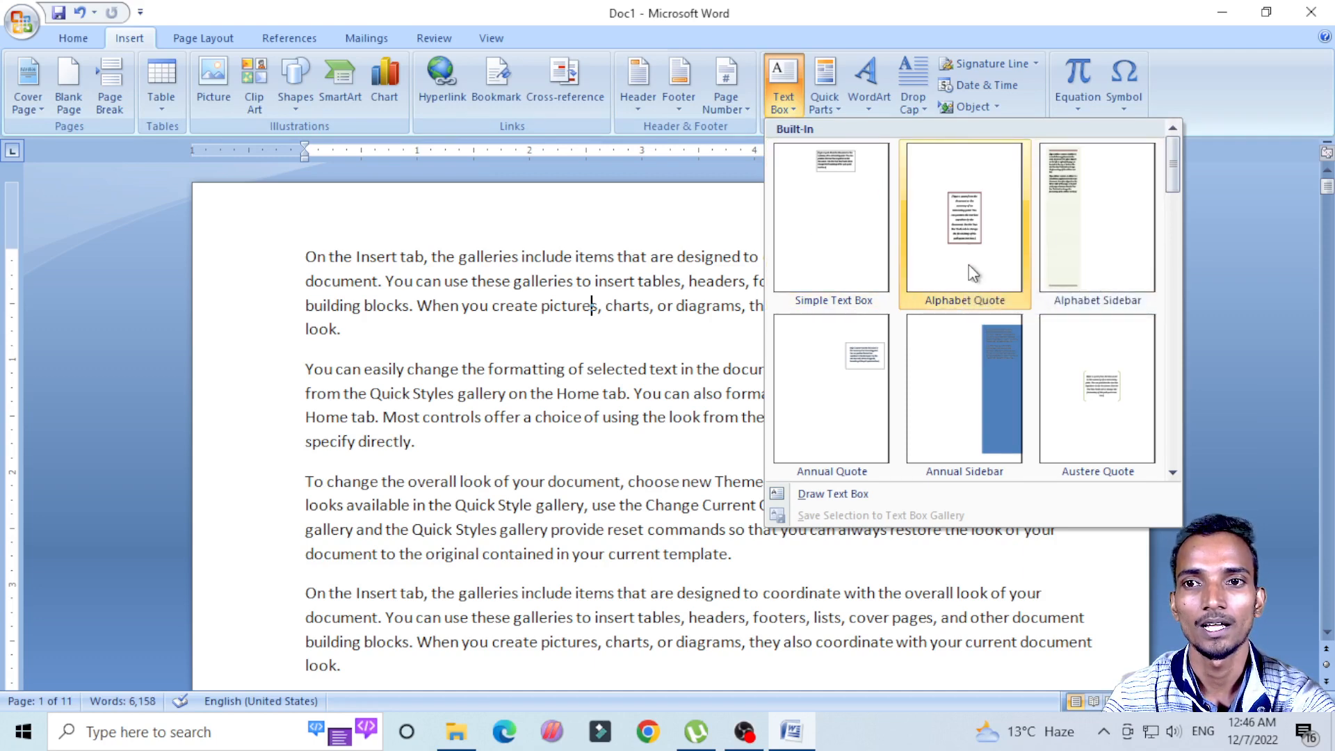
left_click(854, 205)
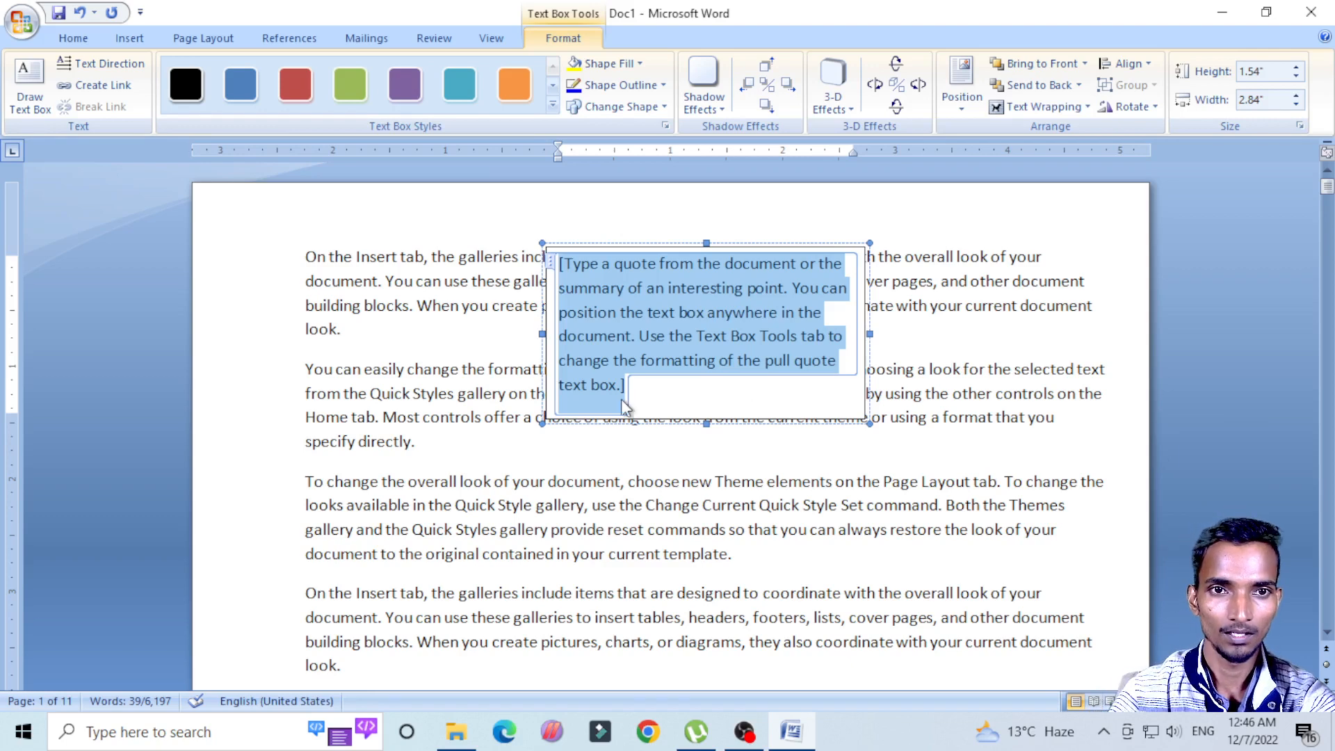
Step: Replace the text box's placeholder quote with "Date" and centre the word
left_click_drag(306, 258, 348, 327)
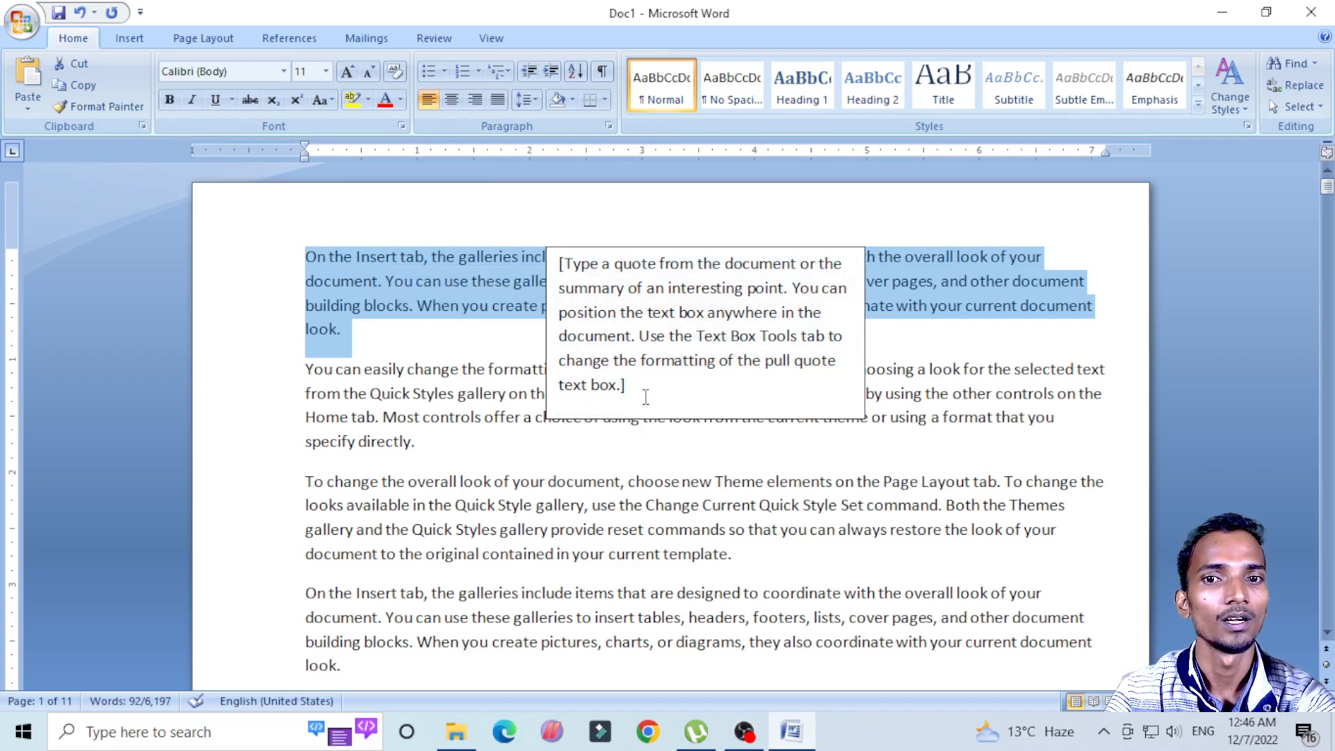
triple_click(645, 397)
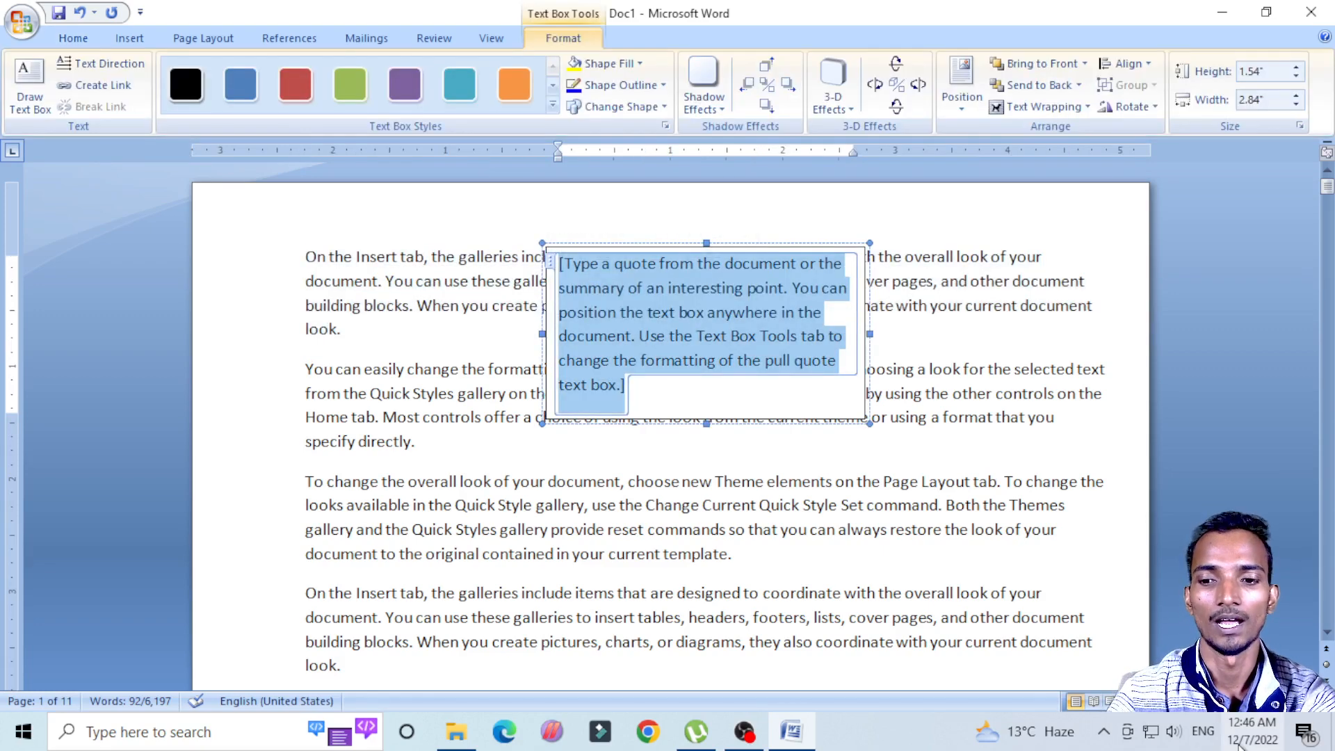
key("Delete")
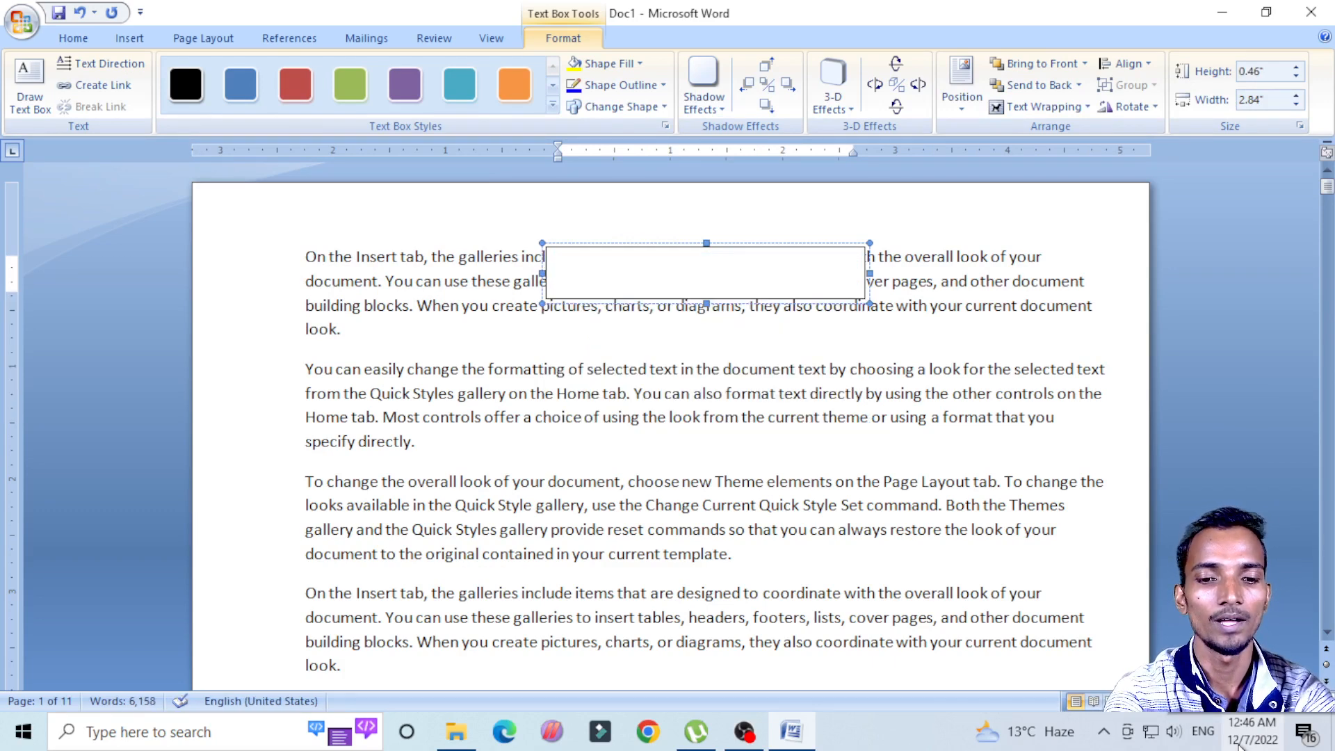
type("Date")
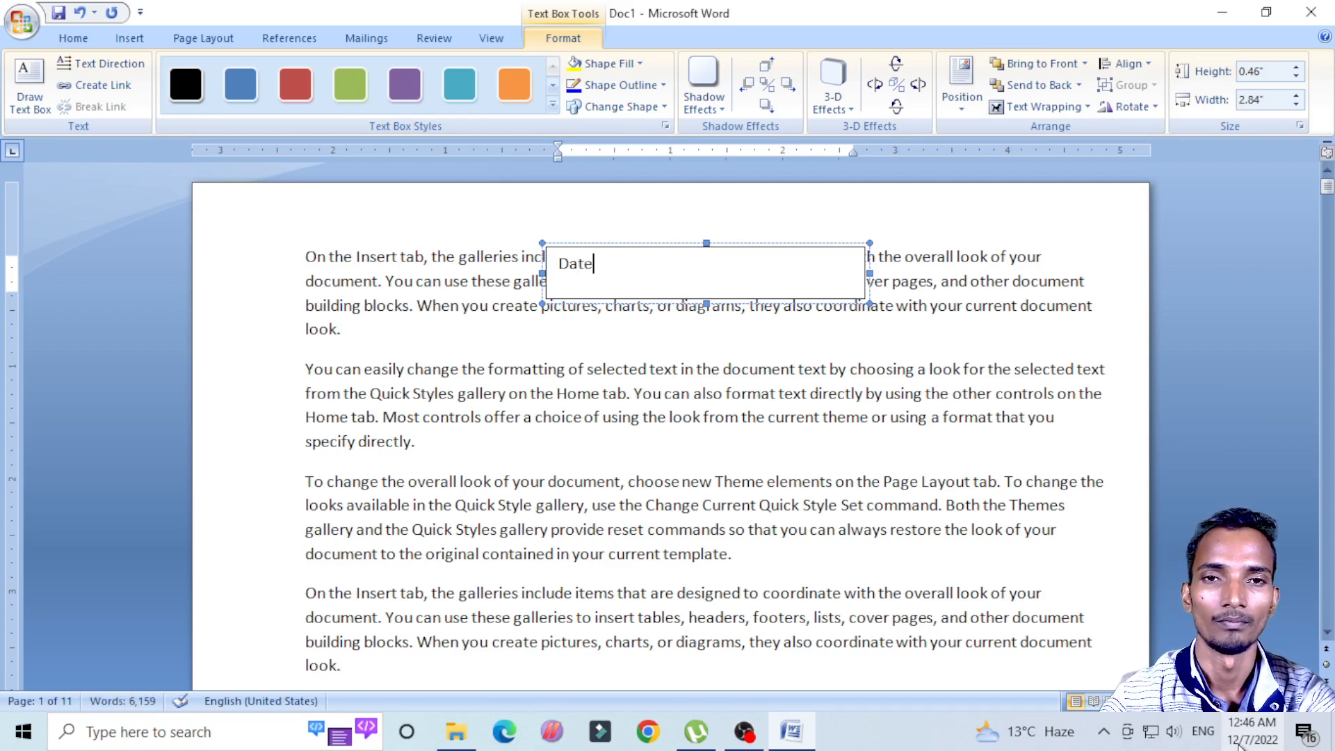
double_click(577, 266)
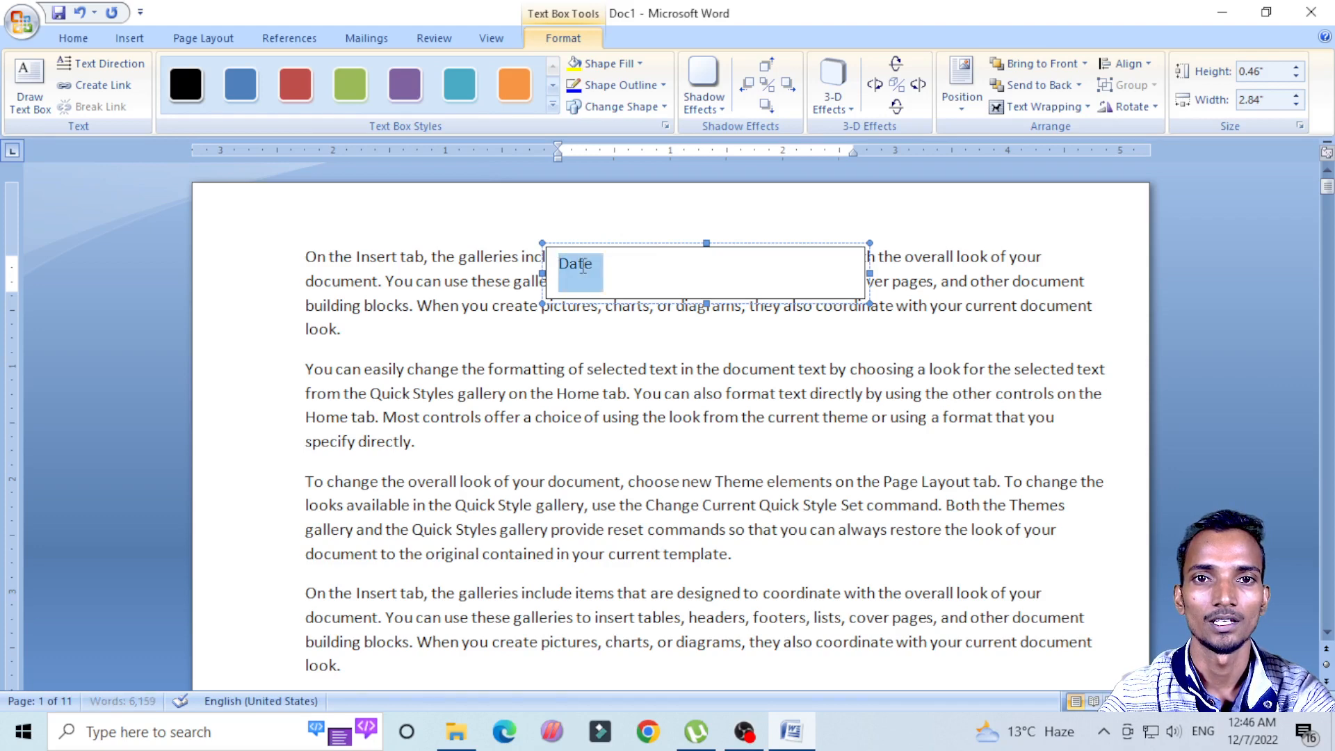
key("ctrl+e")
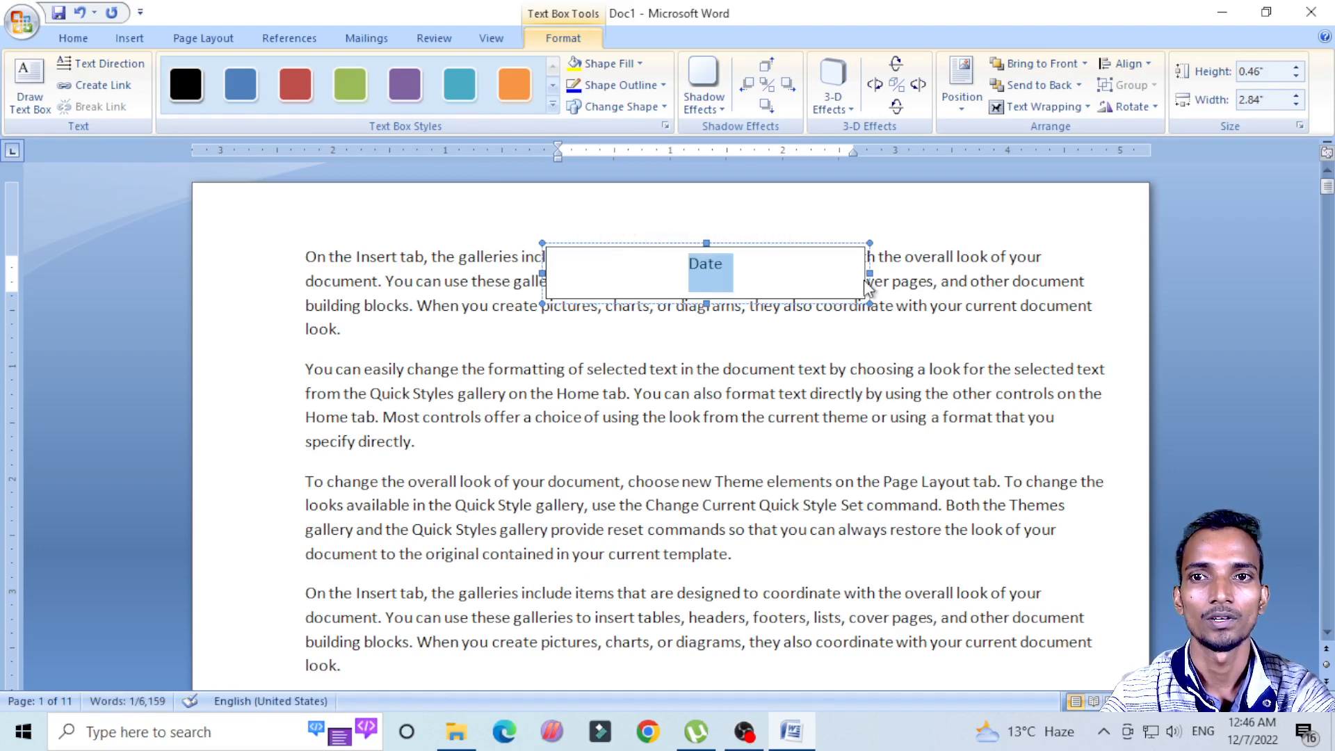
Step: Narrow the Date text box to about 1.11" and move it to the page's top-left corner
left_click_drag(870, 274, 936, 189)
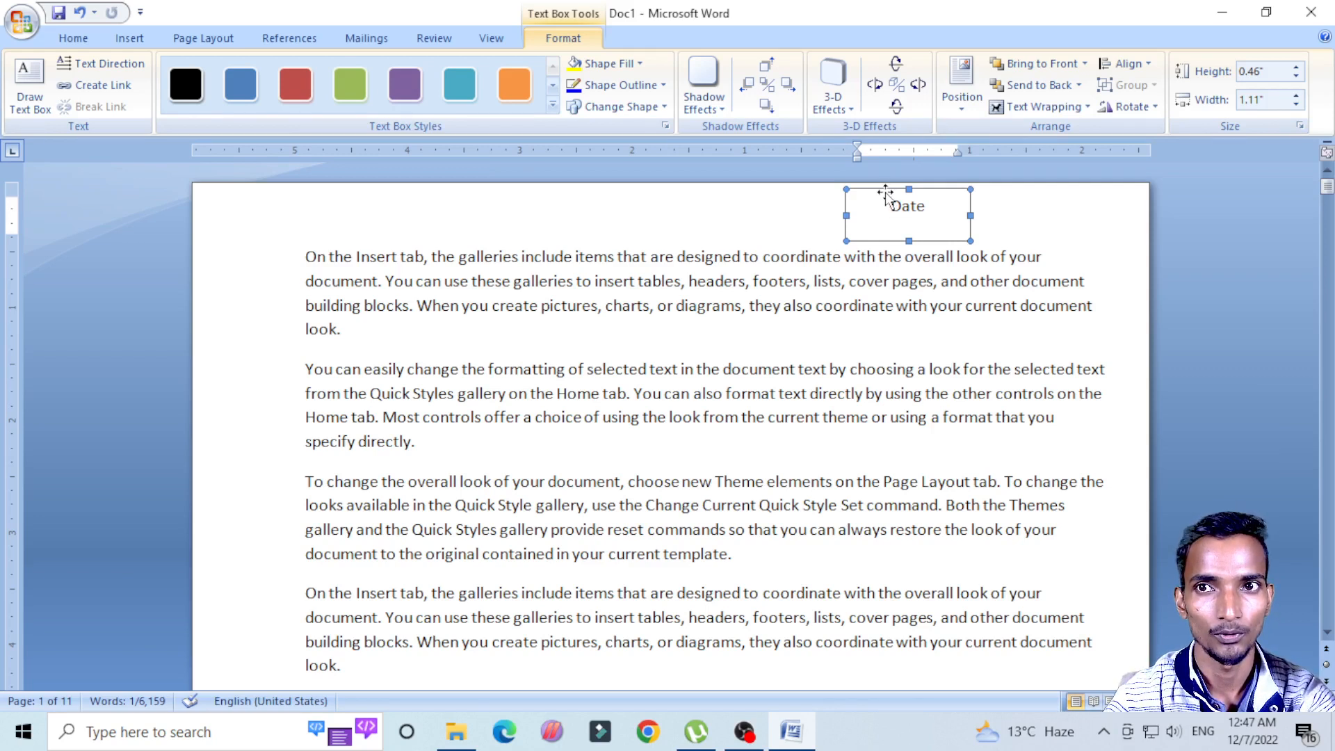
left_click_drag(885, 195, 237, 192)
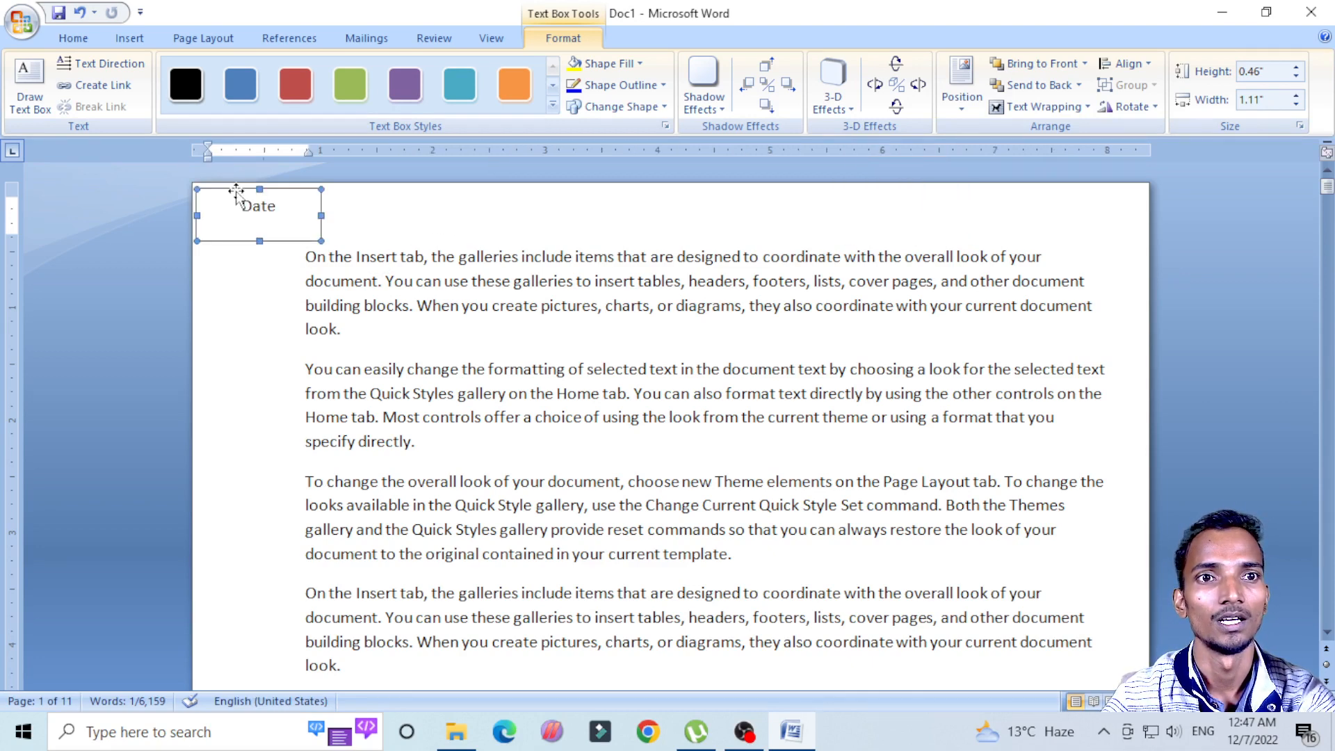
left_click(379, 324)
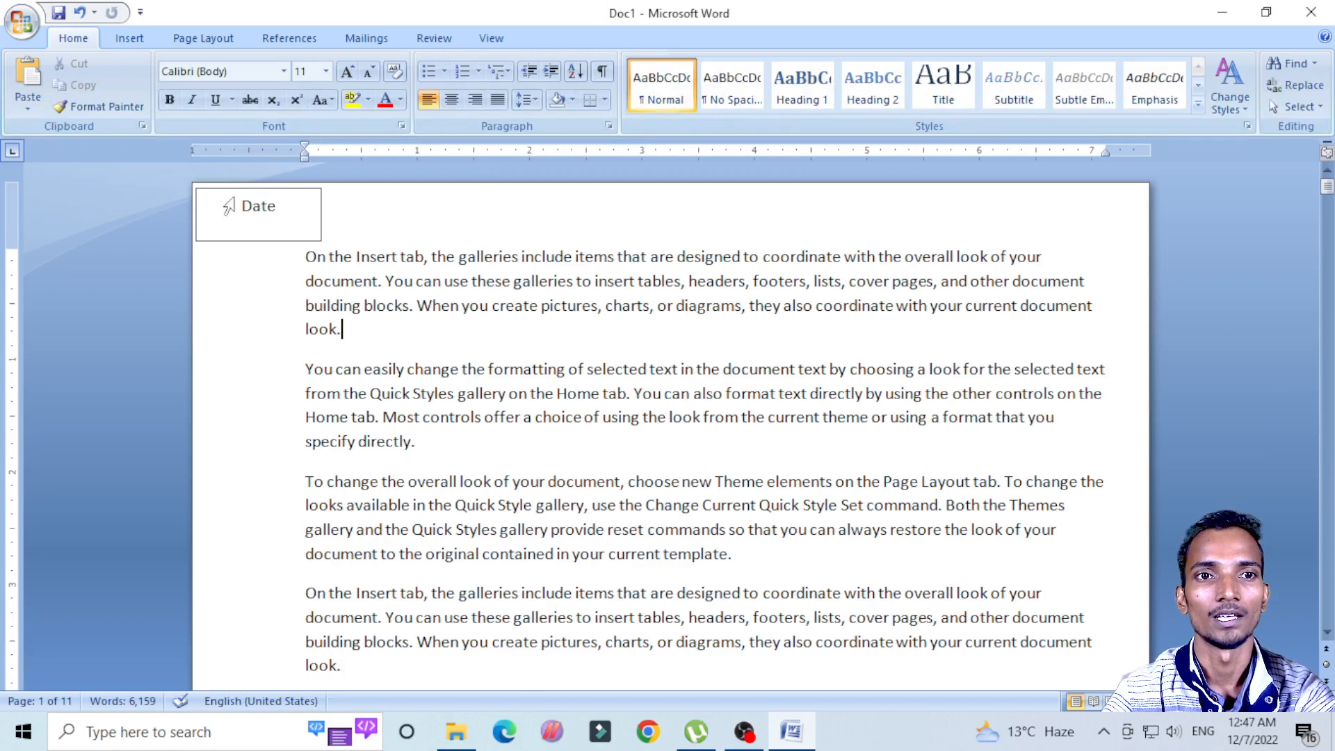
Step: Add a dotted fill-in line on a new line below "Date" in the text box
left_click(285, 209)
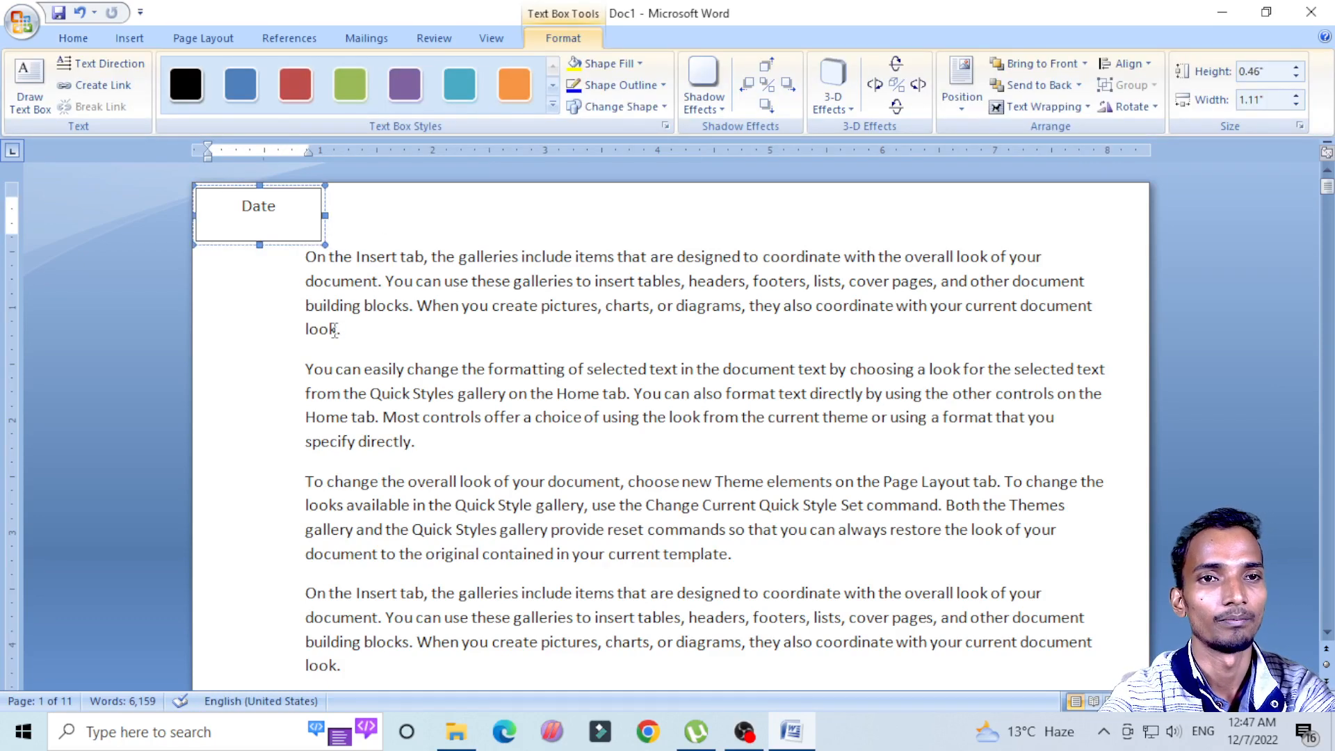
key("Return")
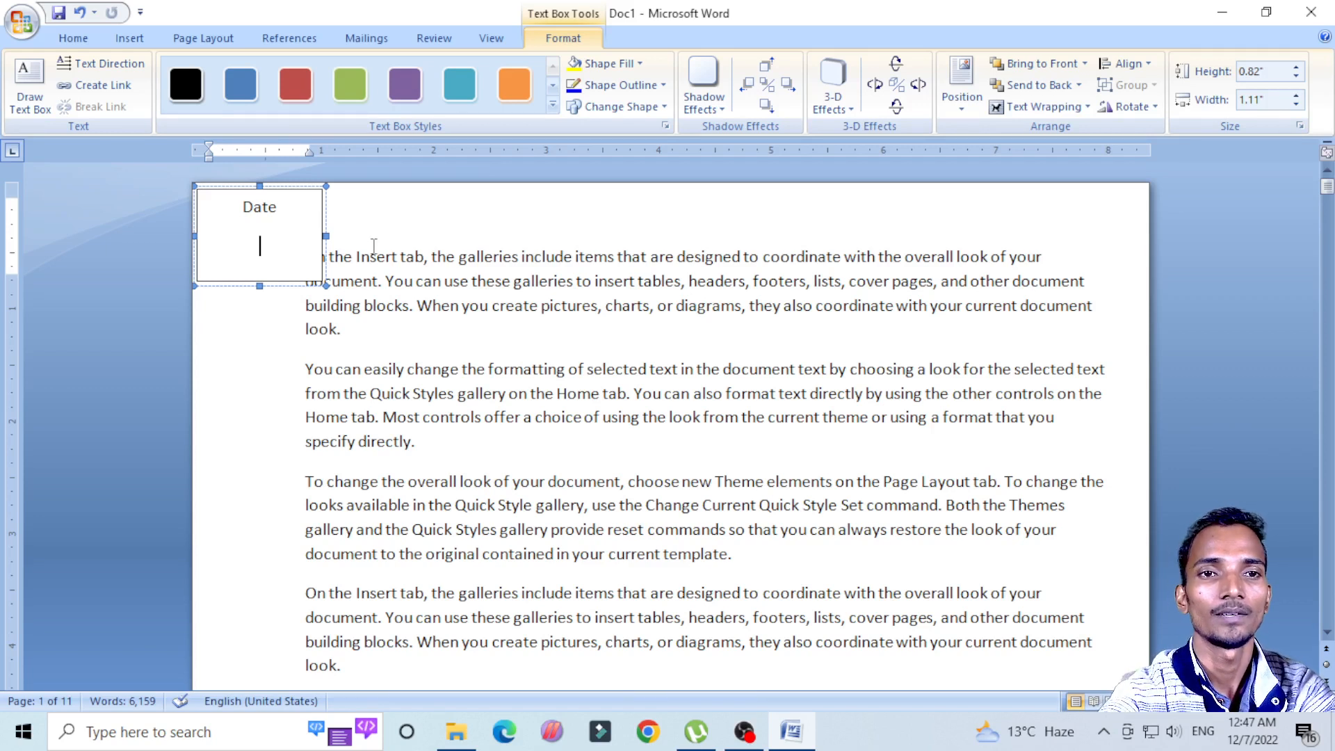
key("BackSpace")
key("Return")
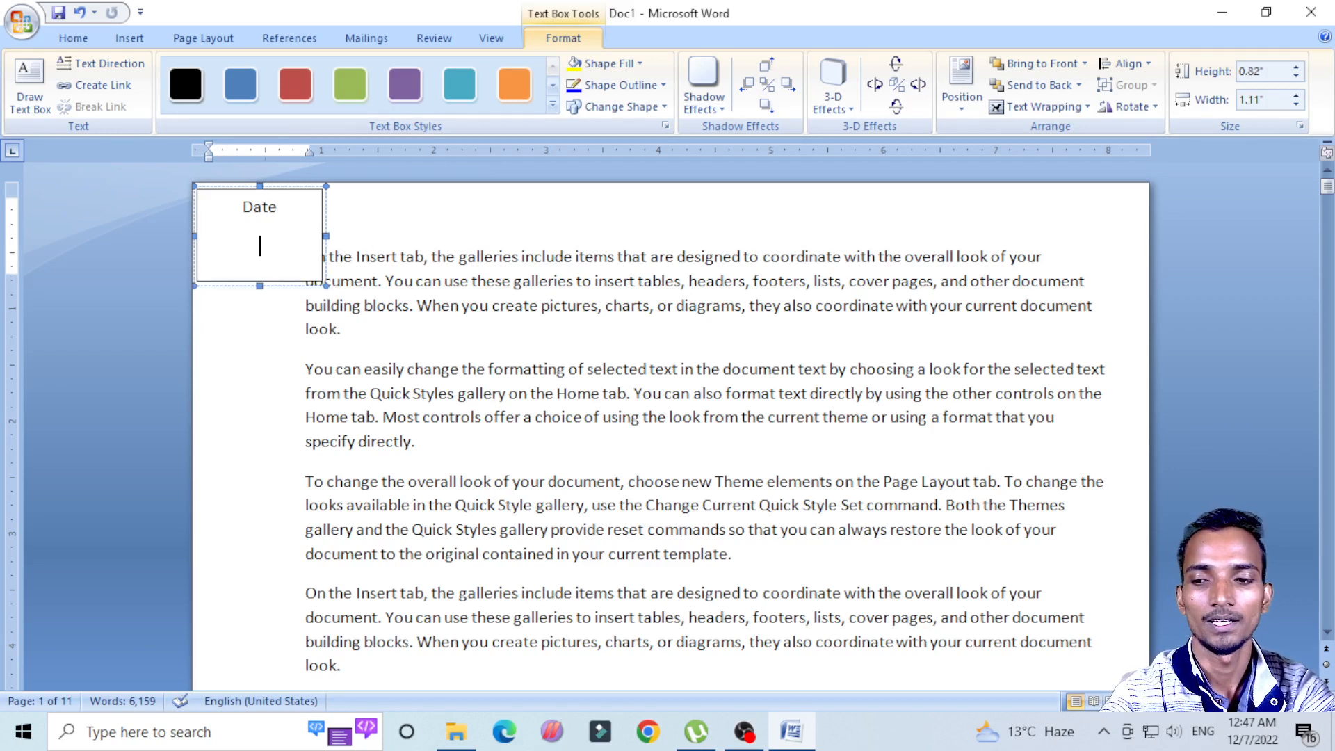
type(".........")
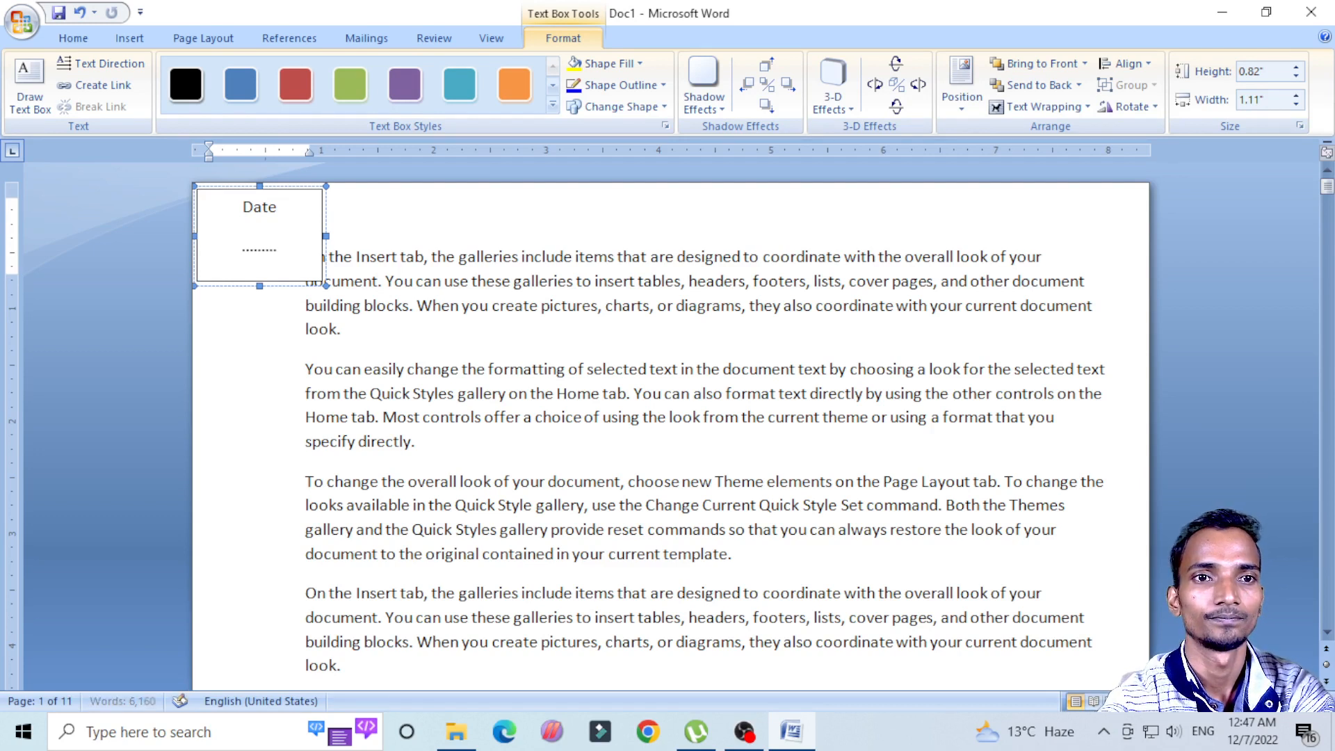
type("..................")
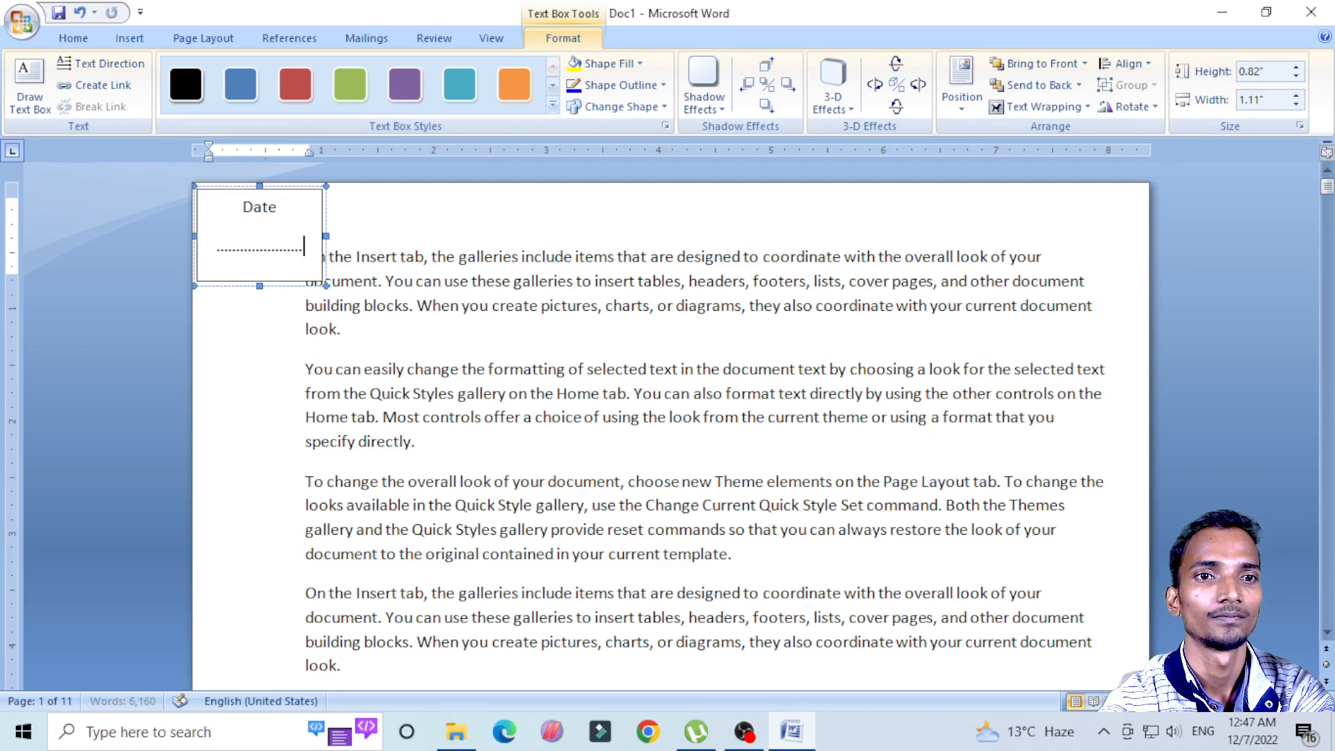
key("BackSpace")
key("BackSpace")
key("BackSpace")
key("BackSpace")
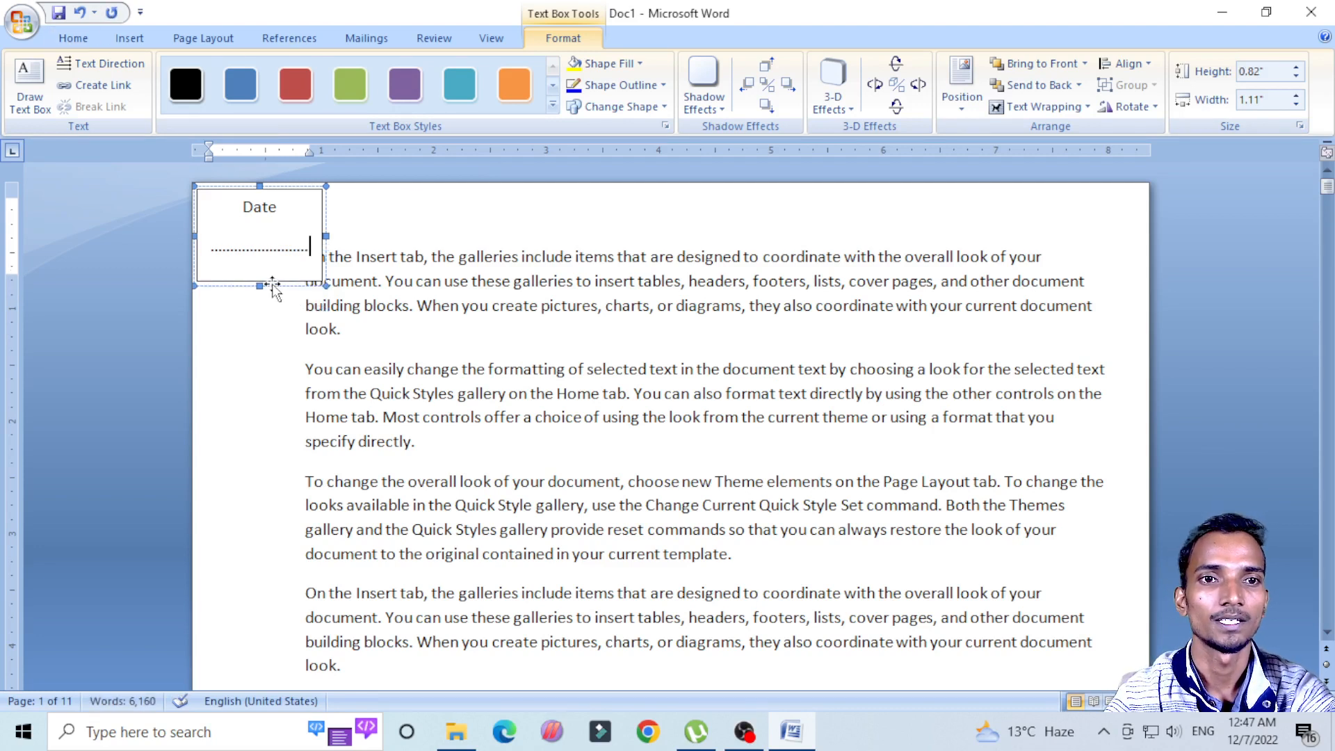
Step: Resize the Date text box to about 0.6" high, with its upper edge slightly farther from the page edge
left_click_drag(261, 286, 260, 257)
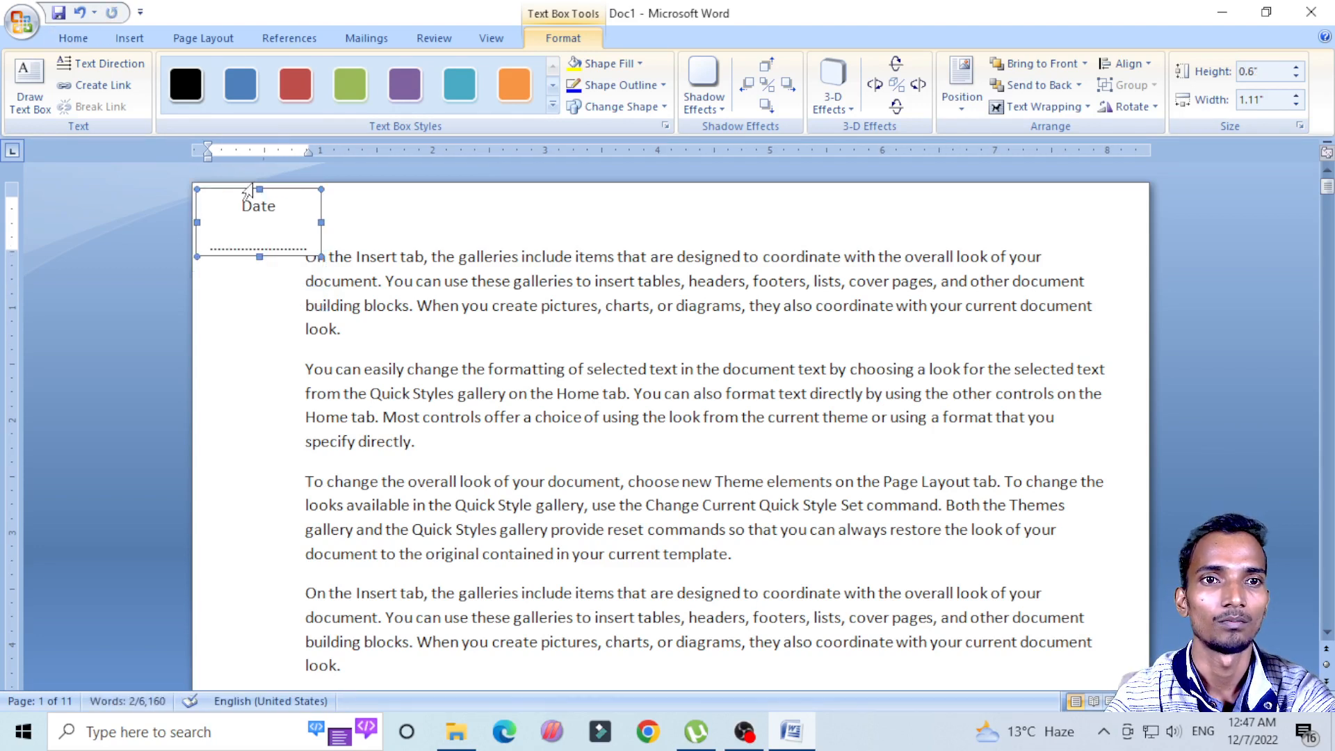
left_click_drag(260, 189, 259, 197)
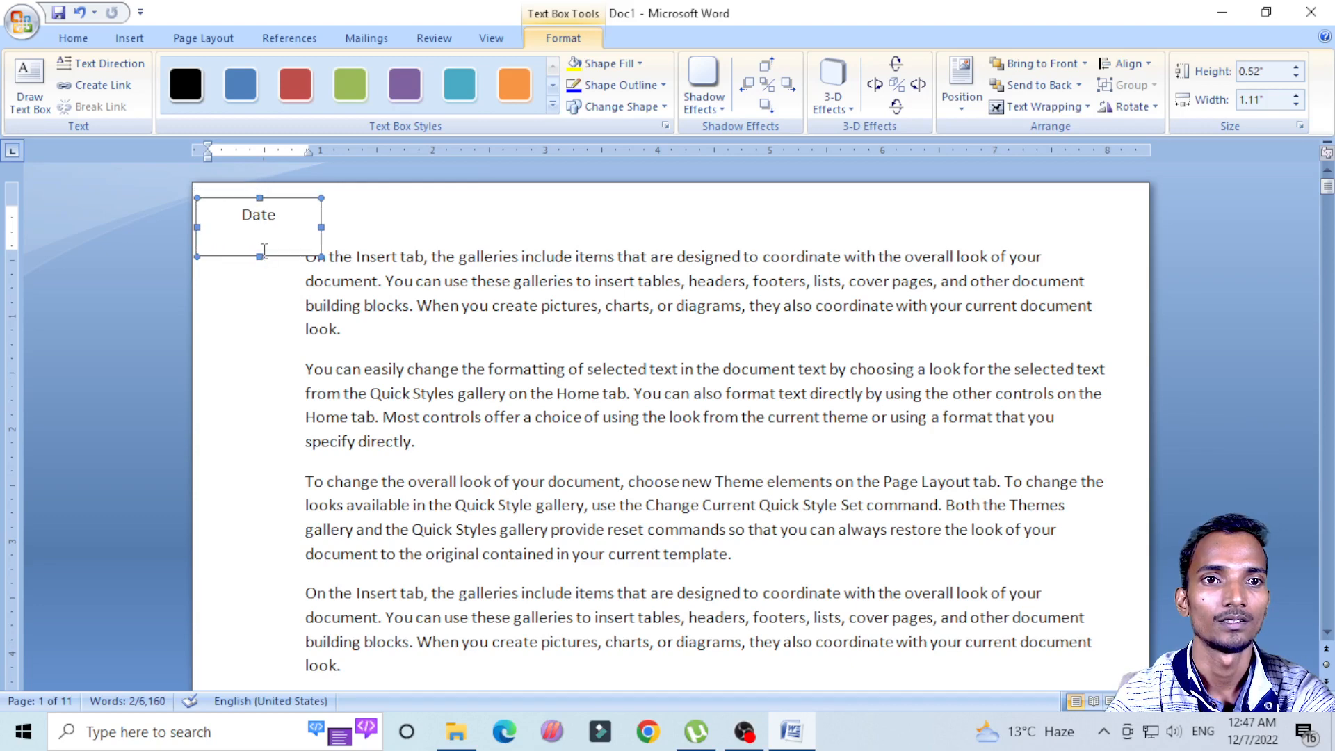
left_click_drag(260, 257, 260, 266)
left_click(465, 207)
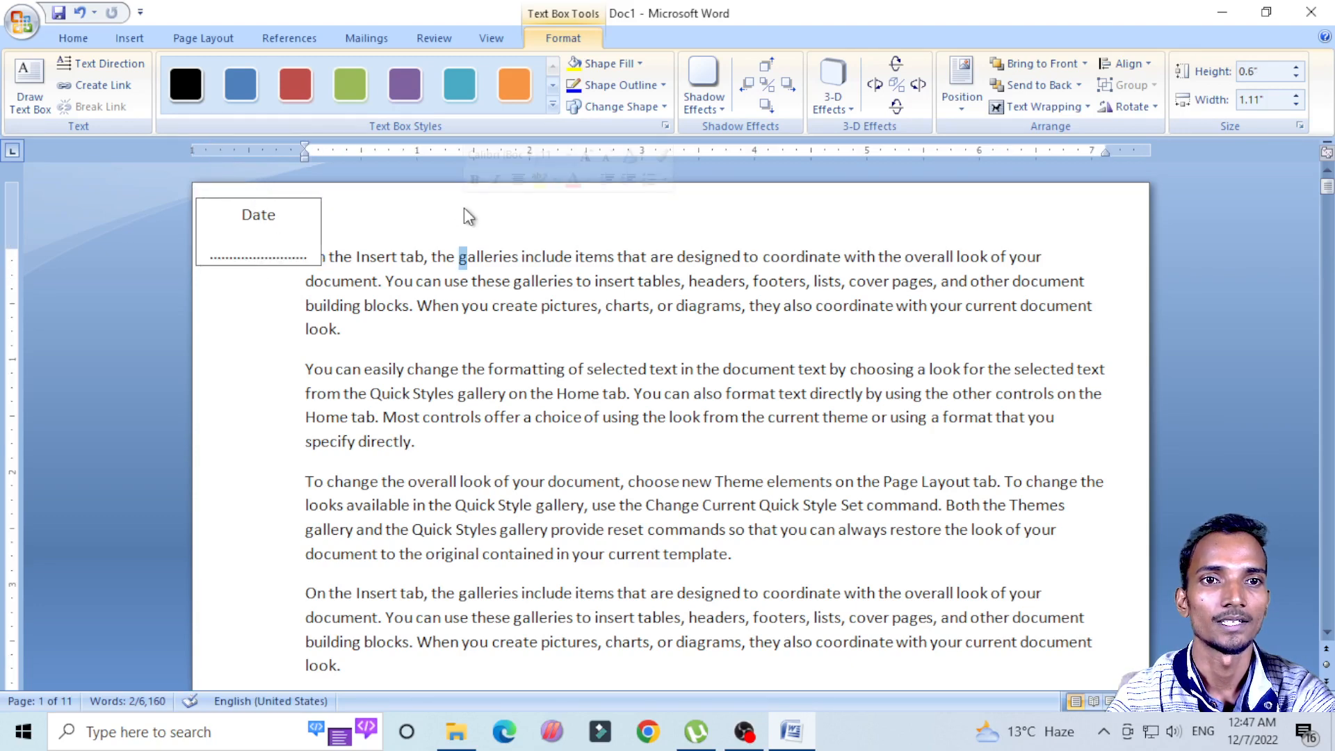
key("Down")
key("Down")
key("Down")
Step: Narrow the Date text box slightly from its right edge so it covers less of the body text
left_click(309, 234)
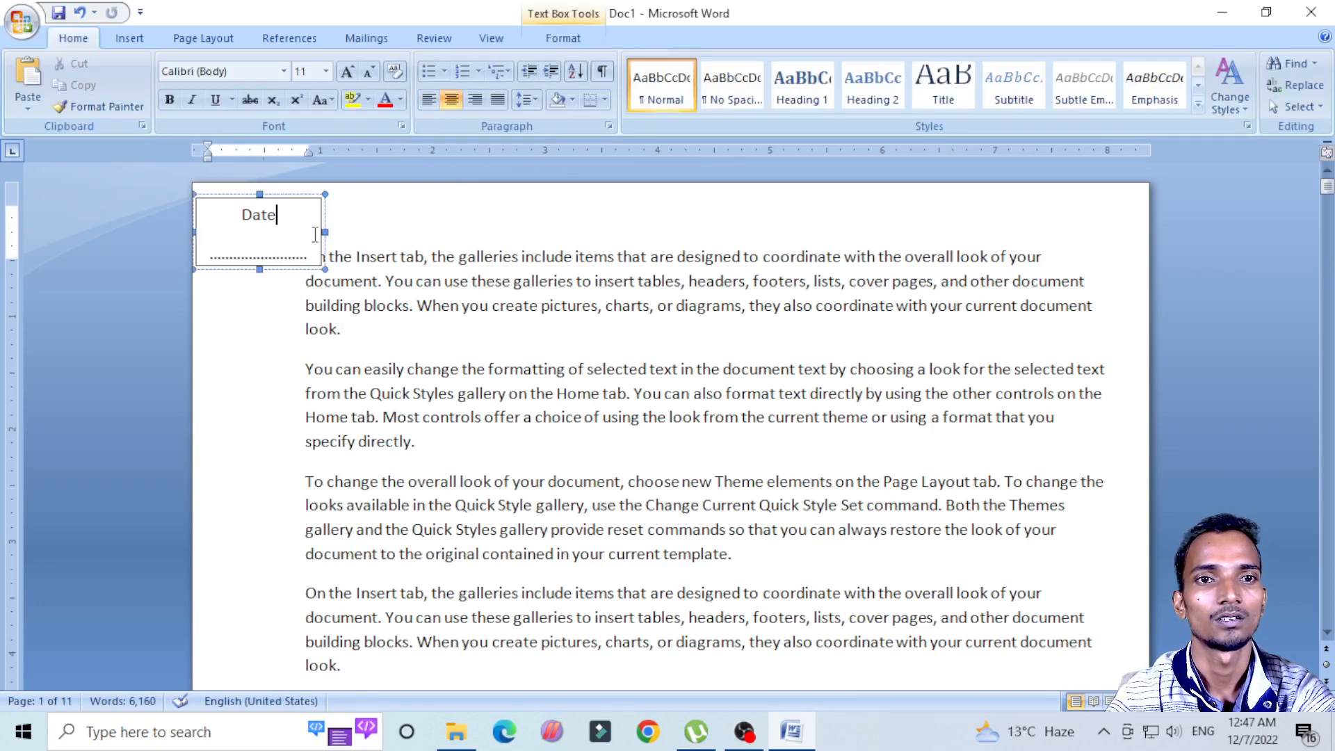
left_click_drag(321, 233, 311, 233)
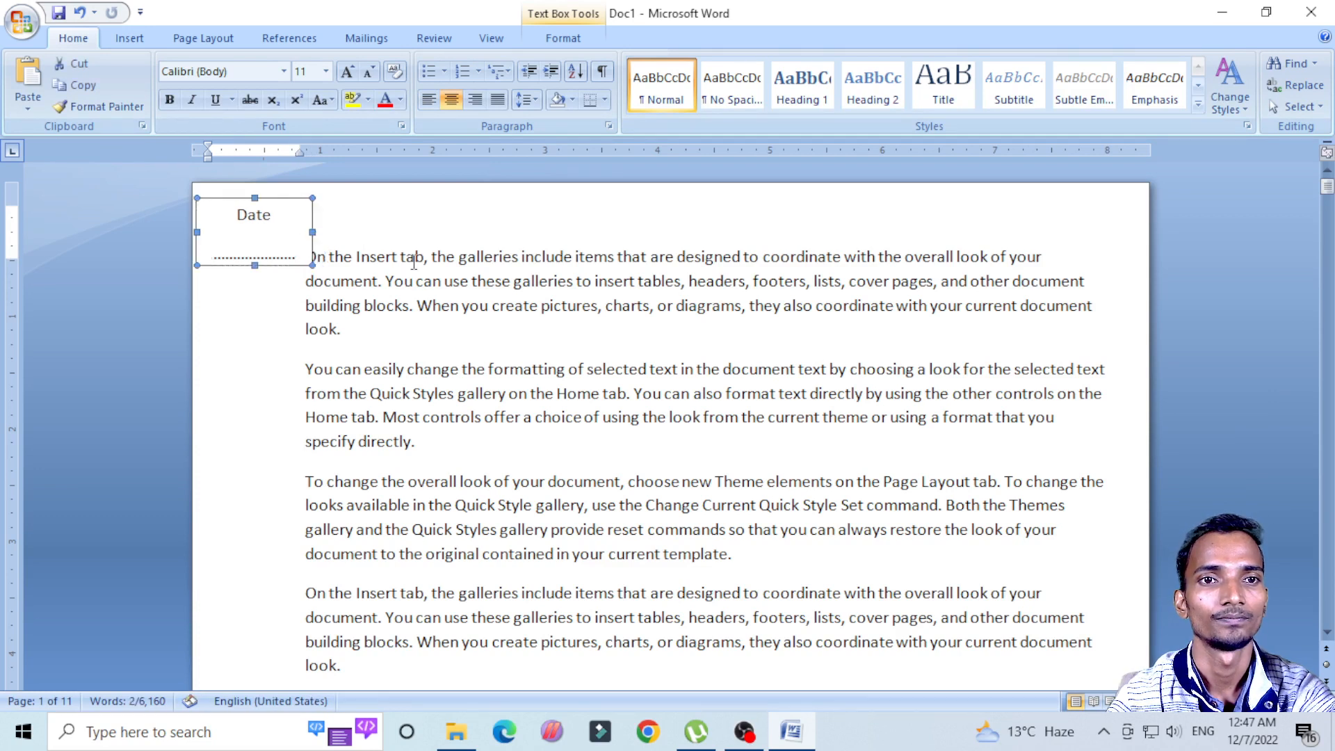
left_click(453, 281)
left_click(299, 238)
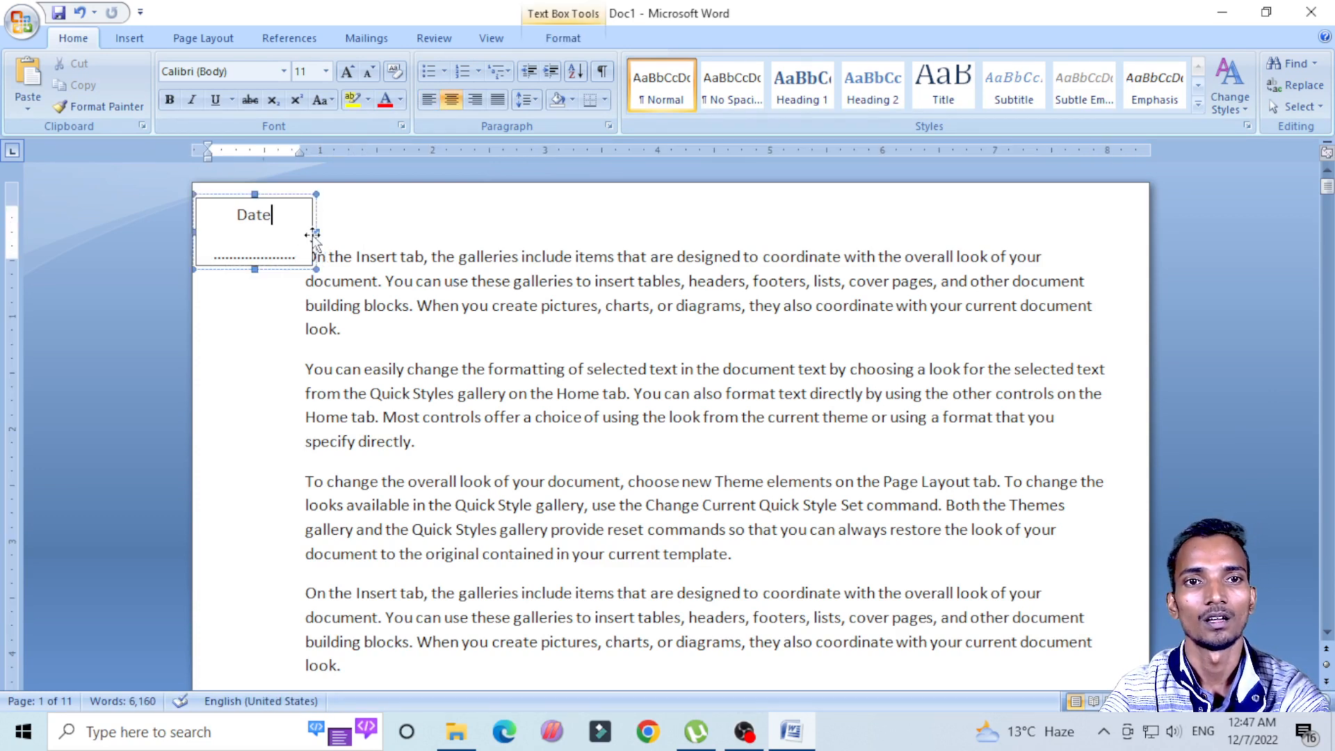
left_click(401, 256)
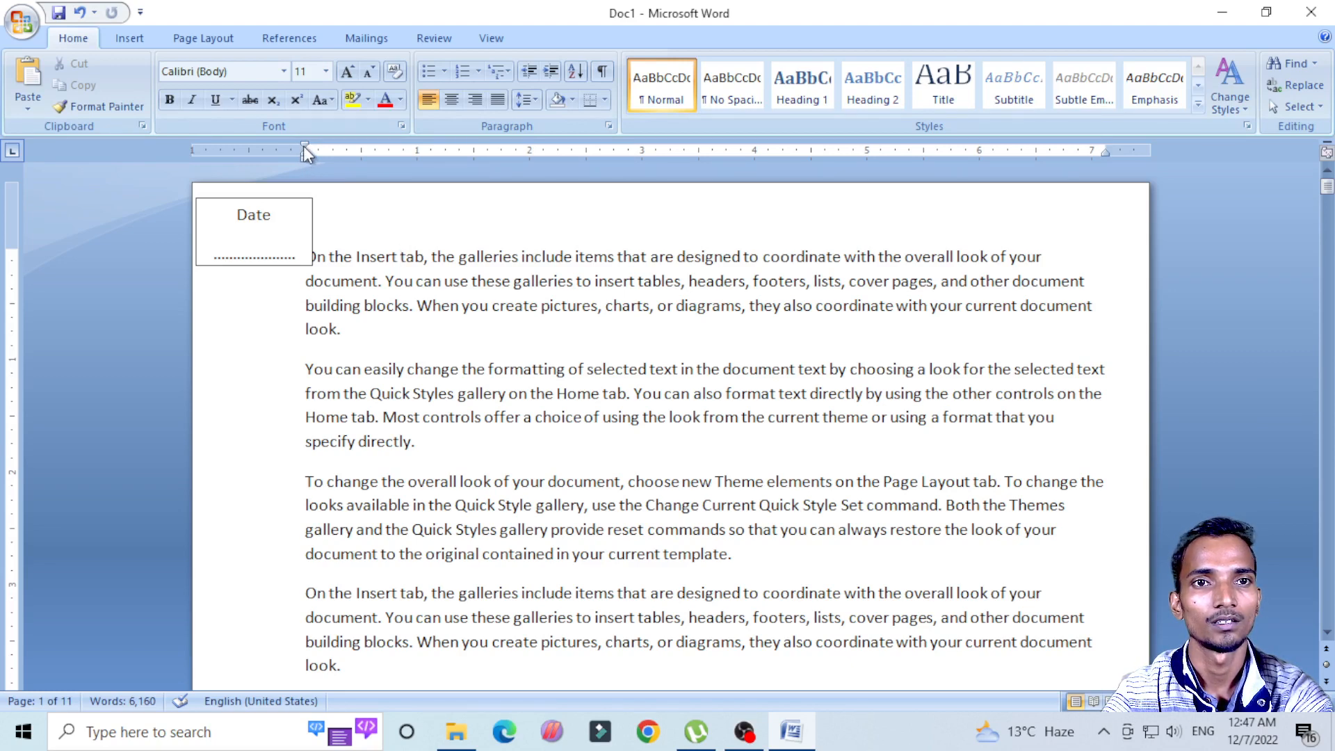
Step: Bring the page's left and right margins slightly inward and shift the Date text box left, clear of the body text
left_click_drag(304, 147, 326, 147)
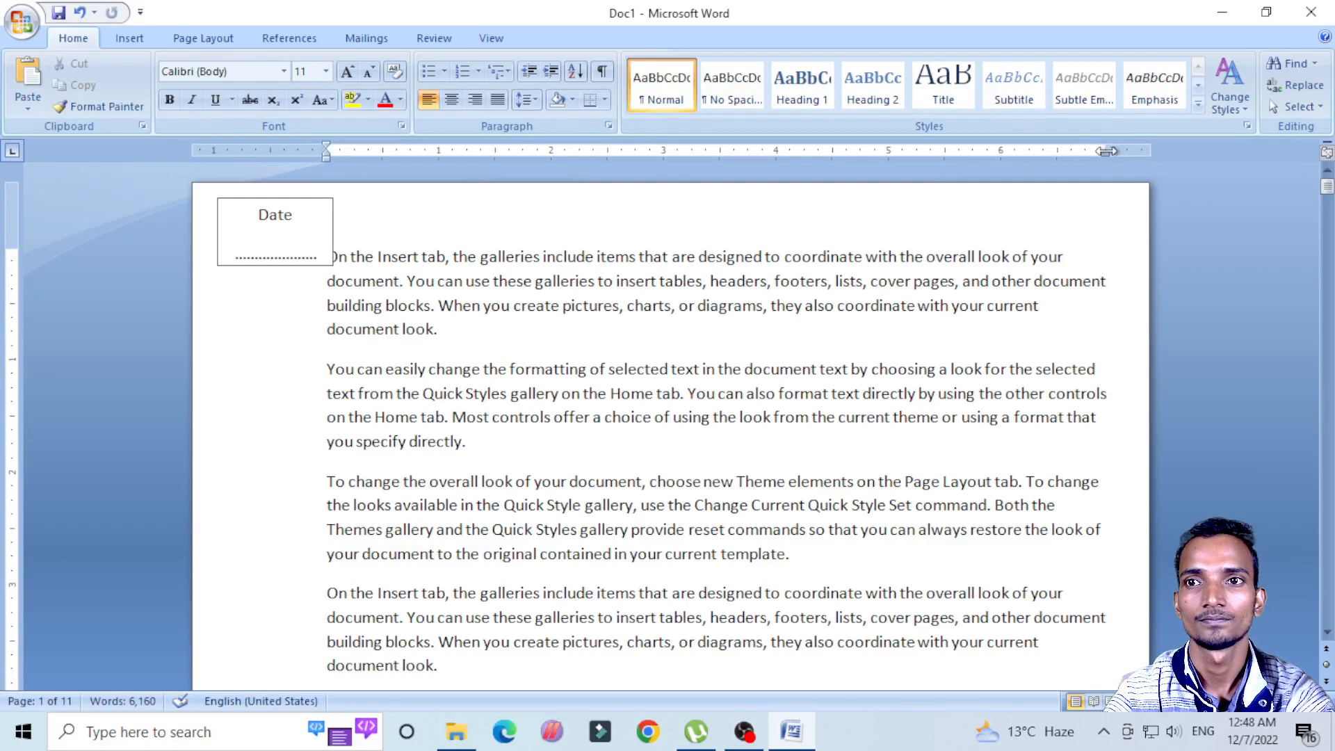
left_click_drag(1106, 151, 1092, 151)
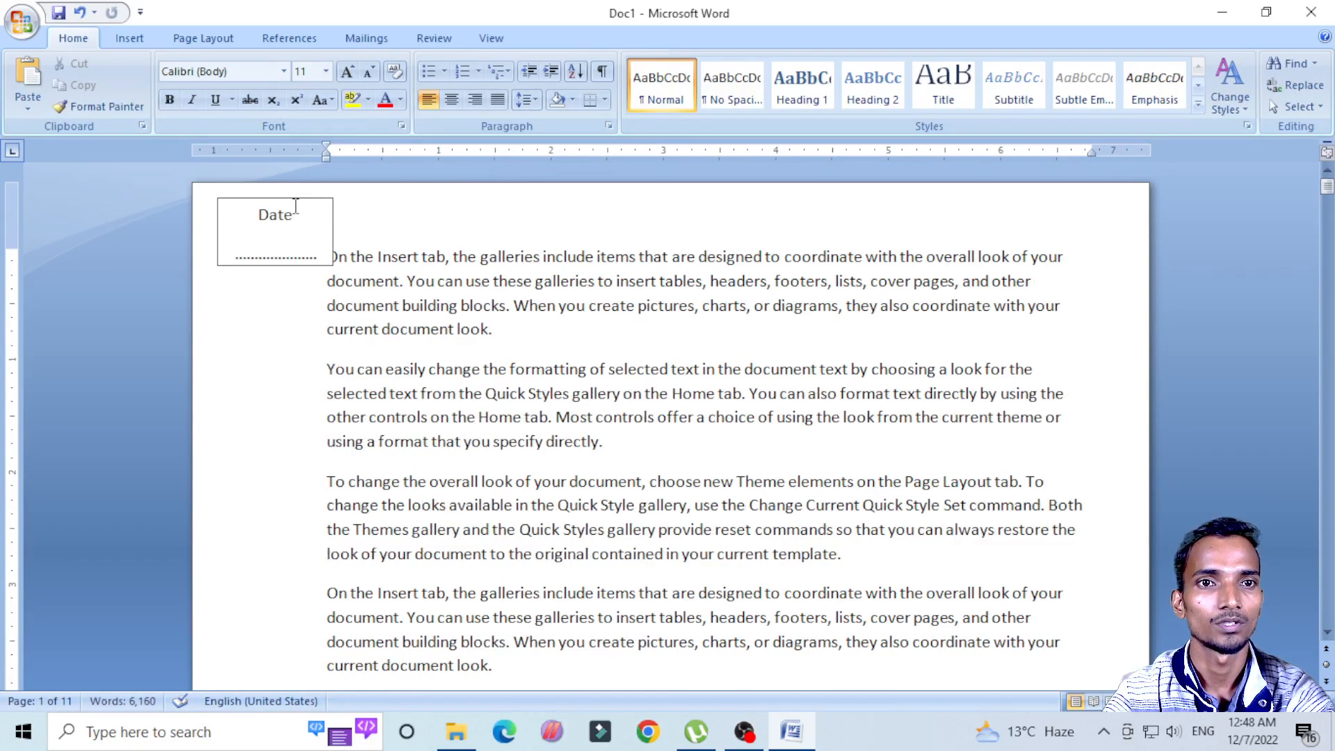
left_click(273, 198)
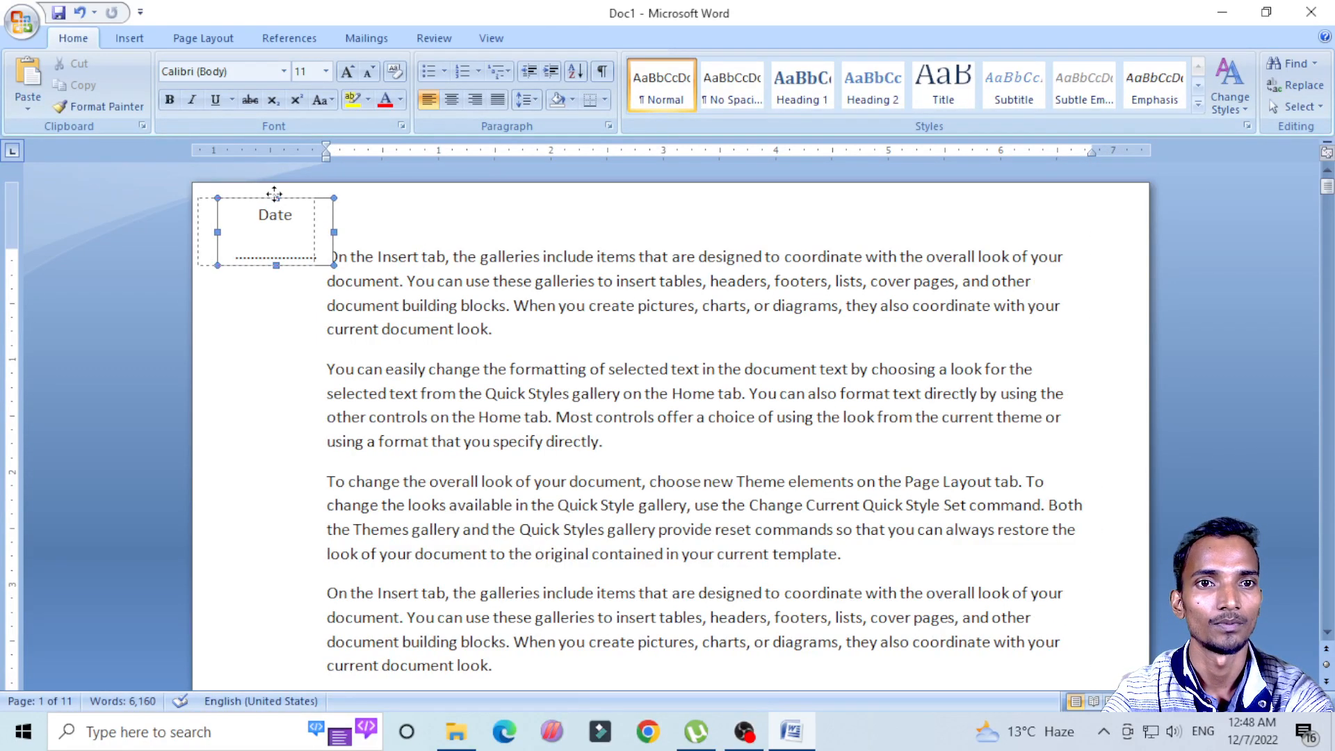
left_click_drag(273, 195, 253, 195)
left_click(479, 257)
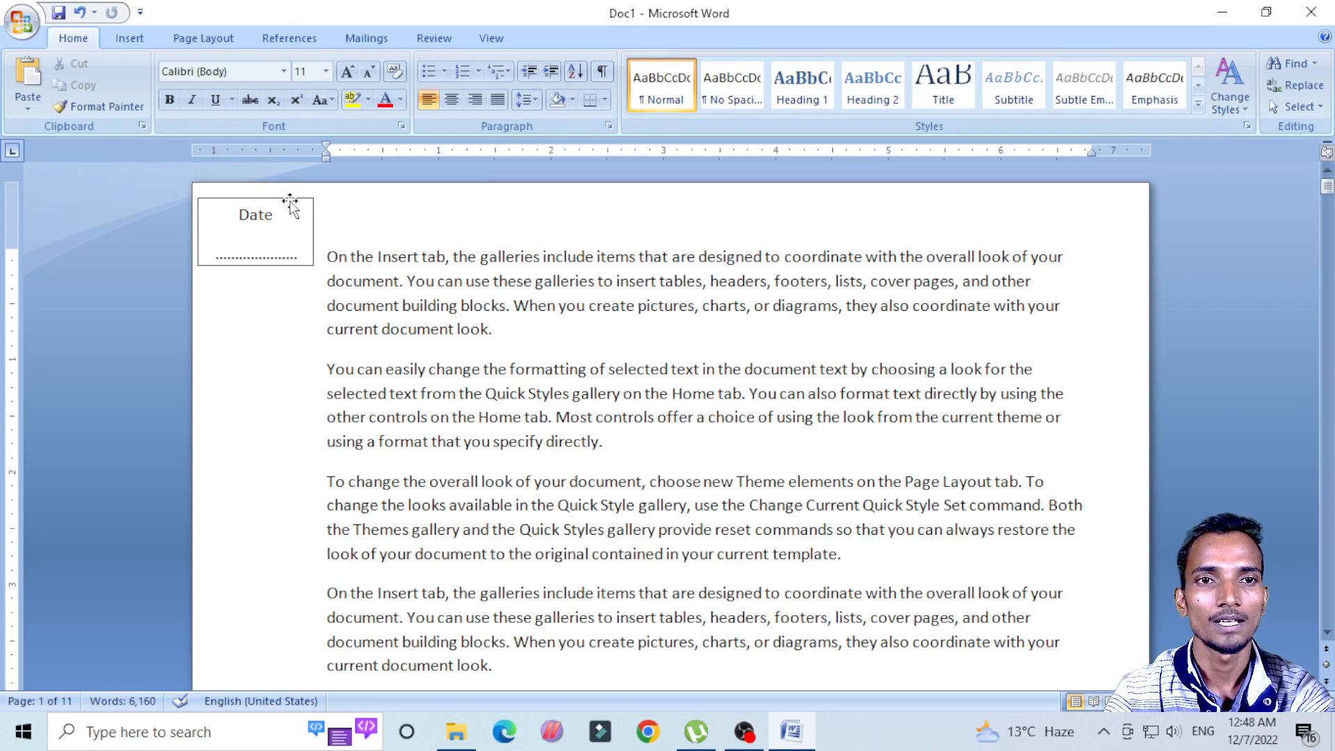
Step: Cycle the text direction of the Date text box through the rotated orientations and back to horizontal
left_click(290, 201)
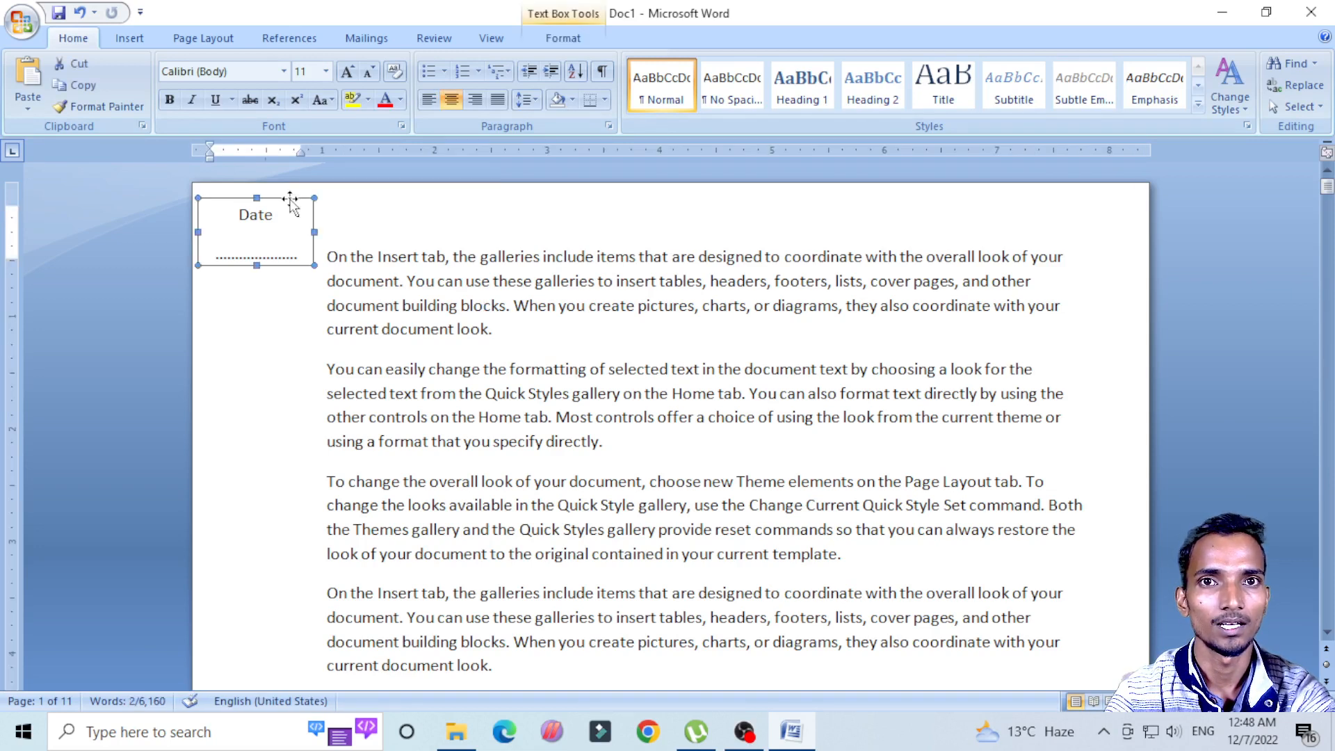
left_click(567, 39)
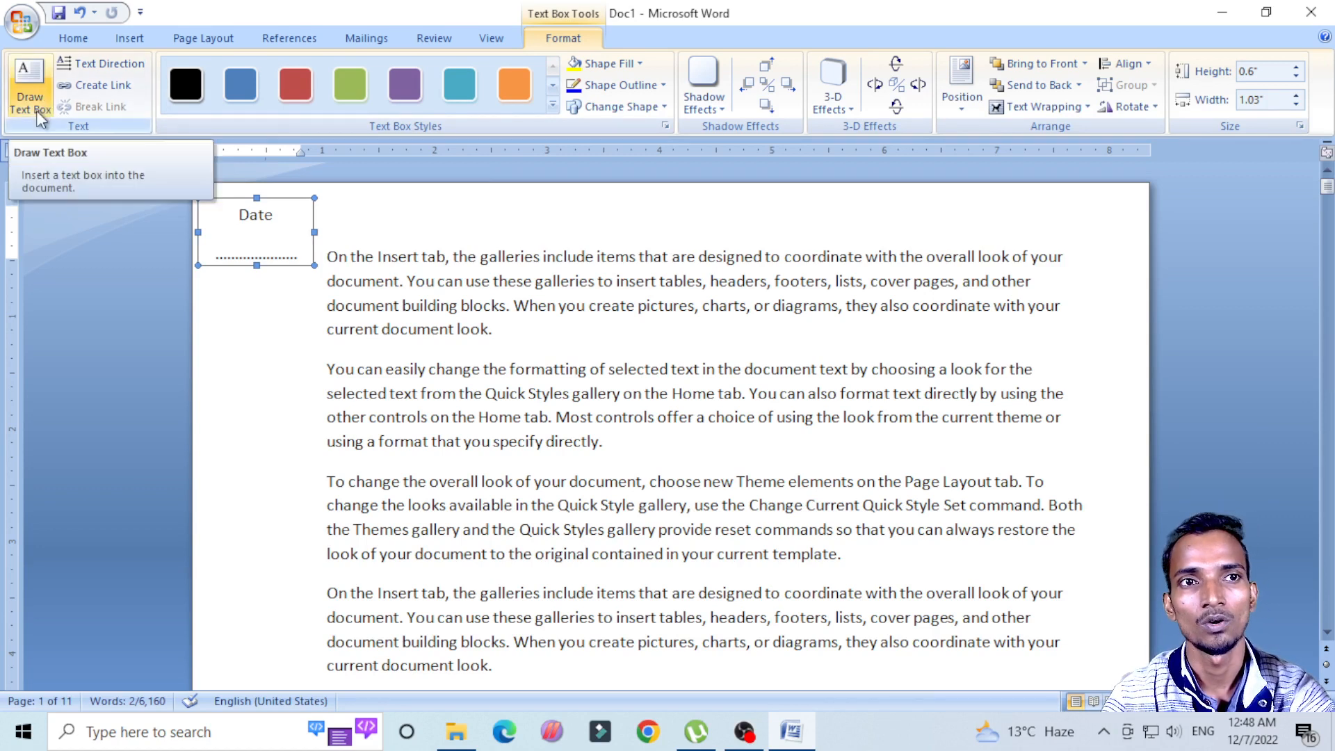
left_click(108, 66)
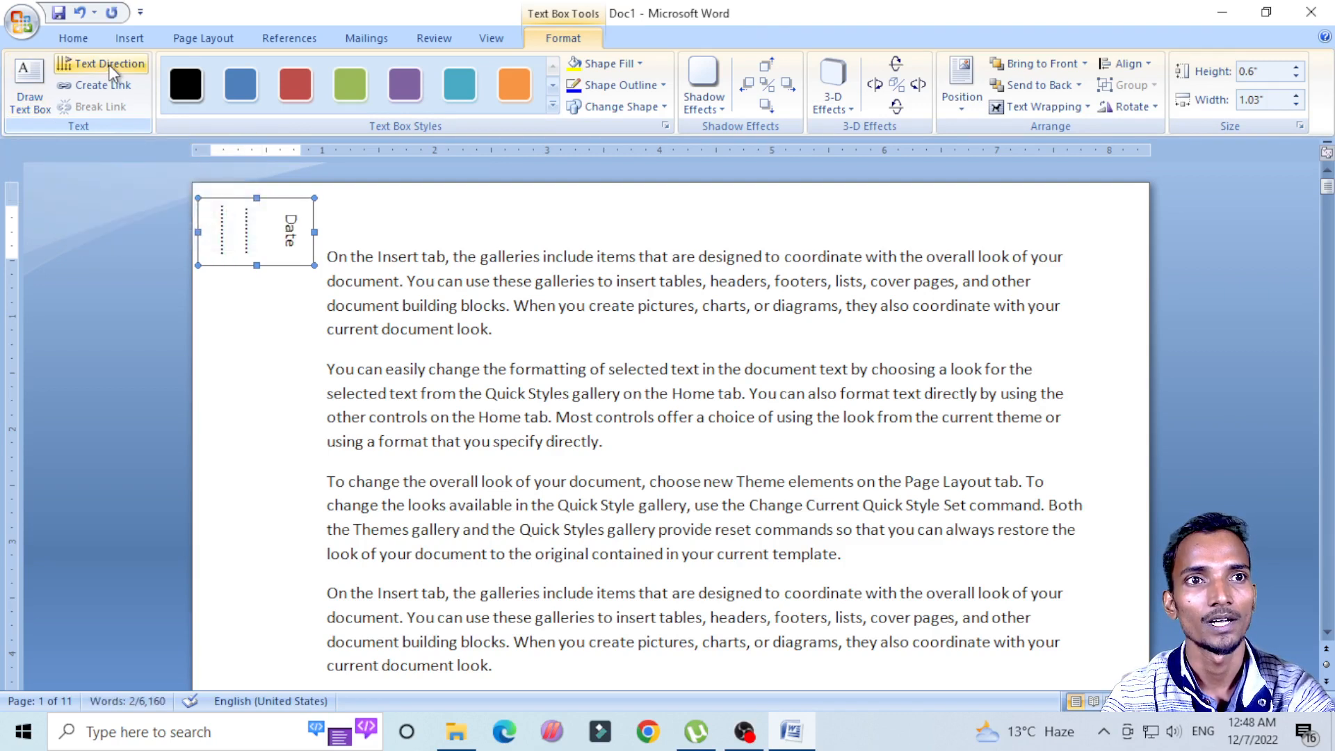
left_click(110, 69)
left_click(111, 70)
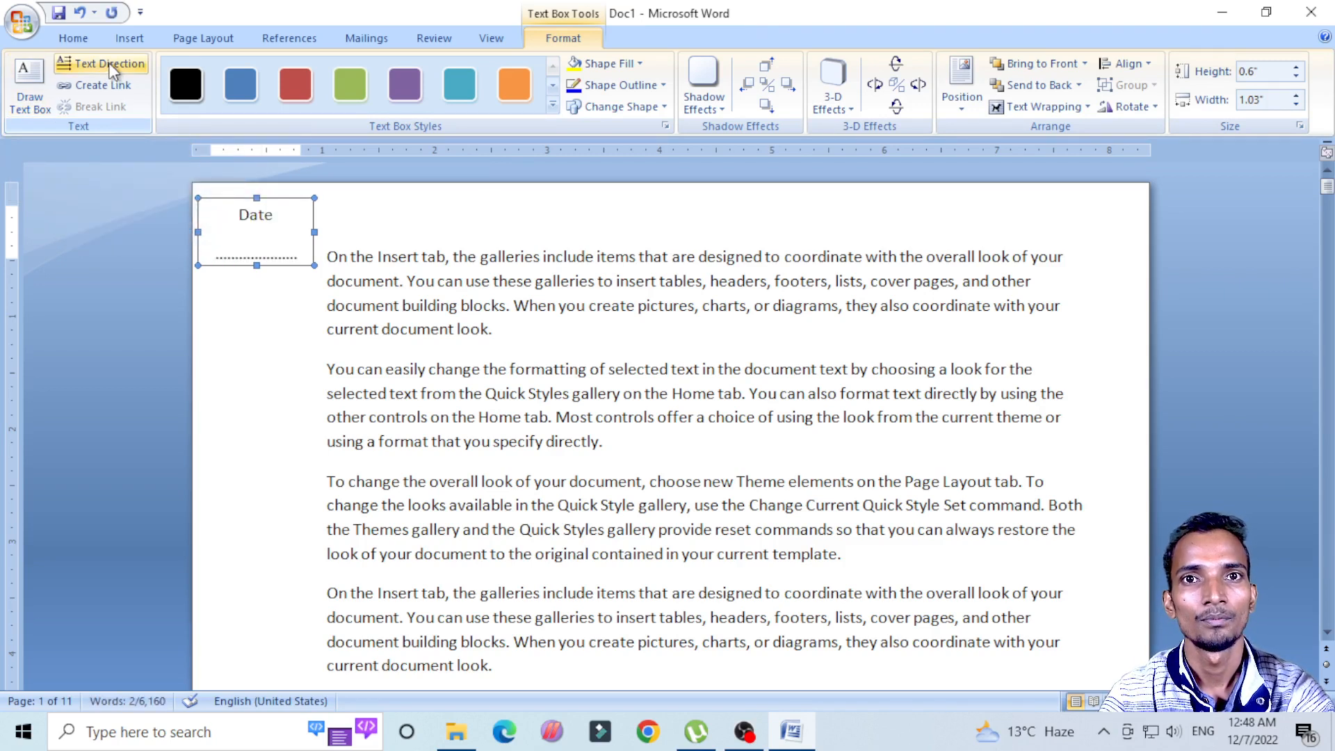
left_click(184, 90)
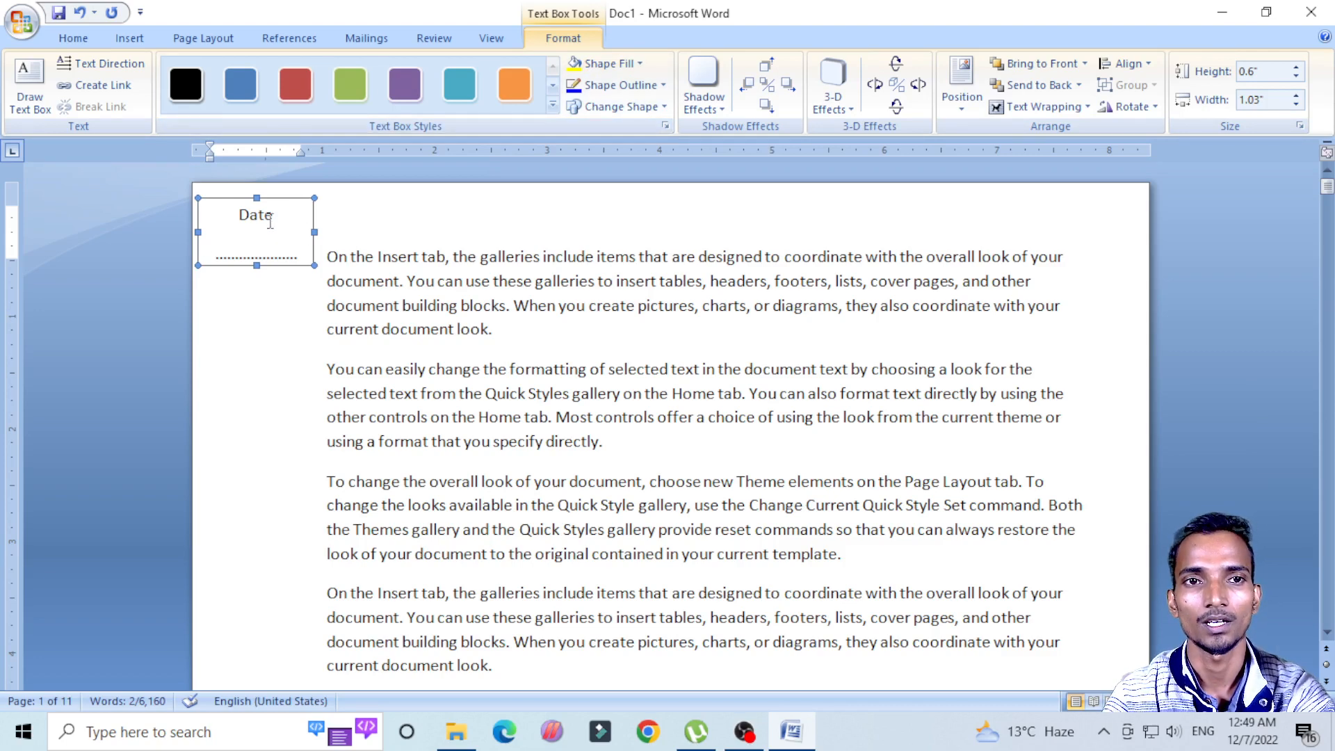
Step: Remove the outline from the Date text box and deselect it
left_click(641, 66)
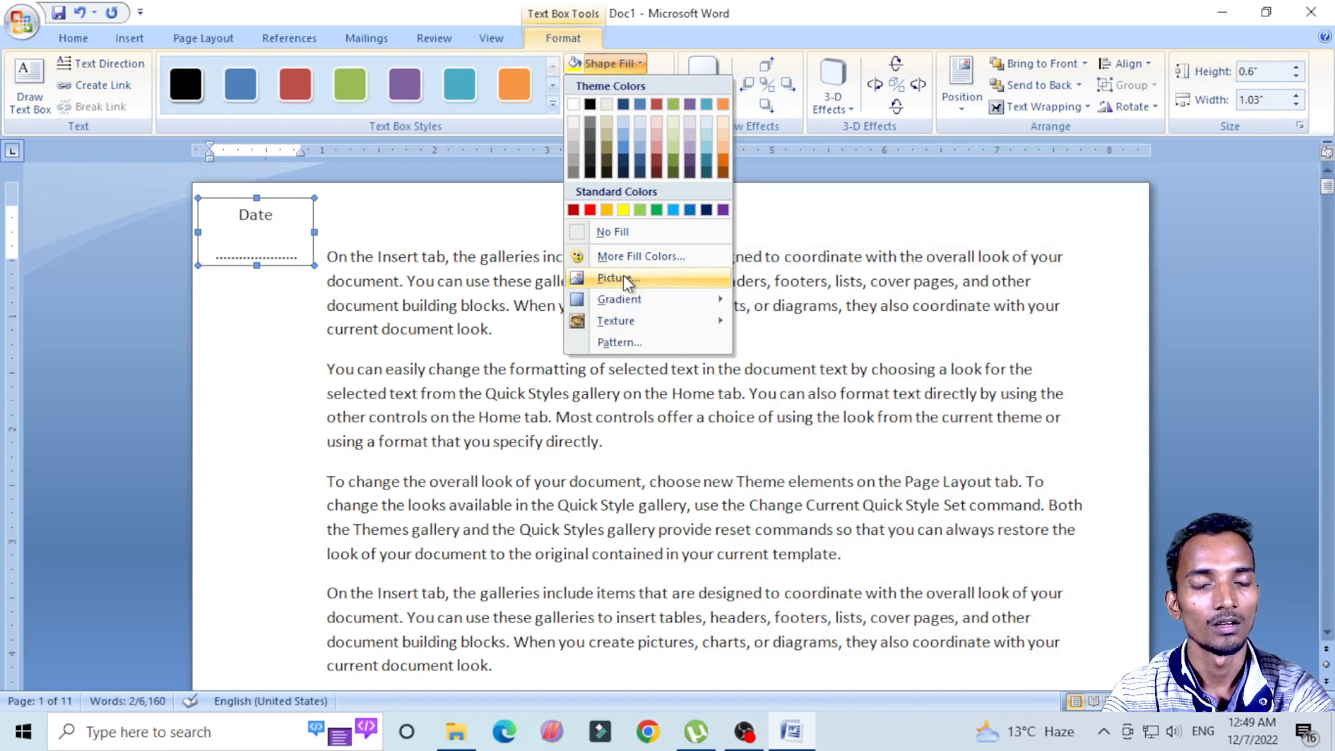
left_click(701, 3)
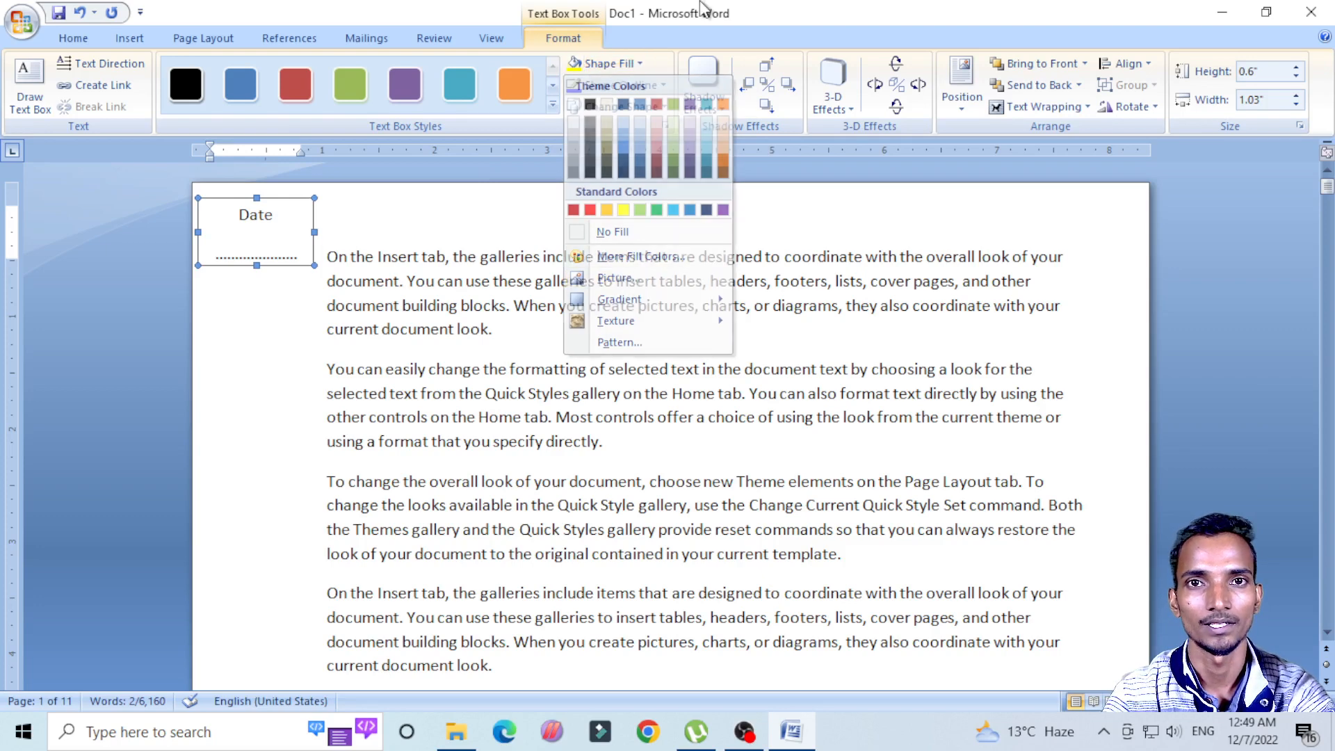
left_click(612, 90)
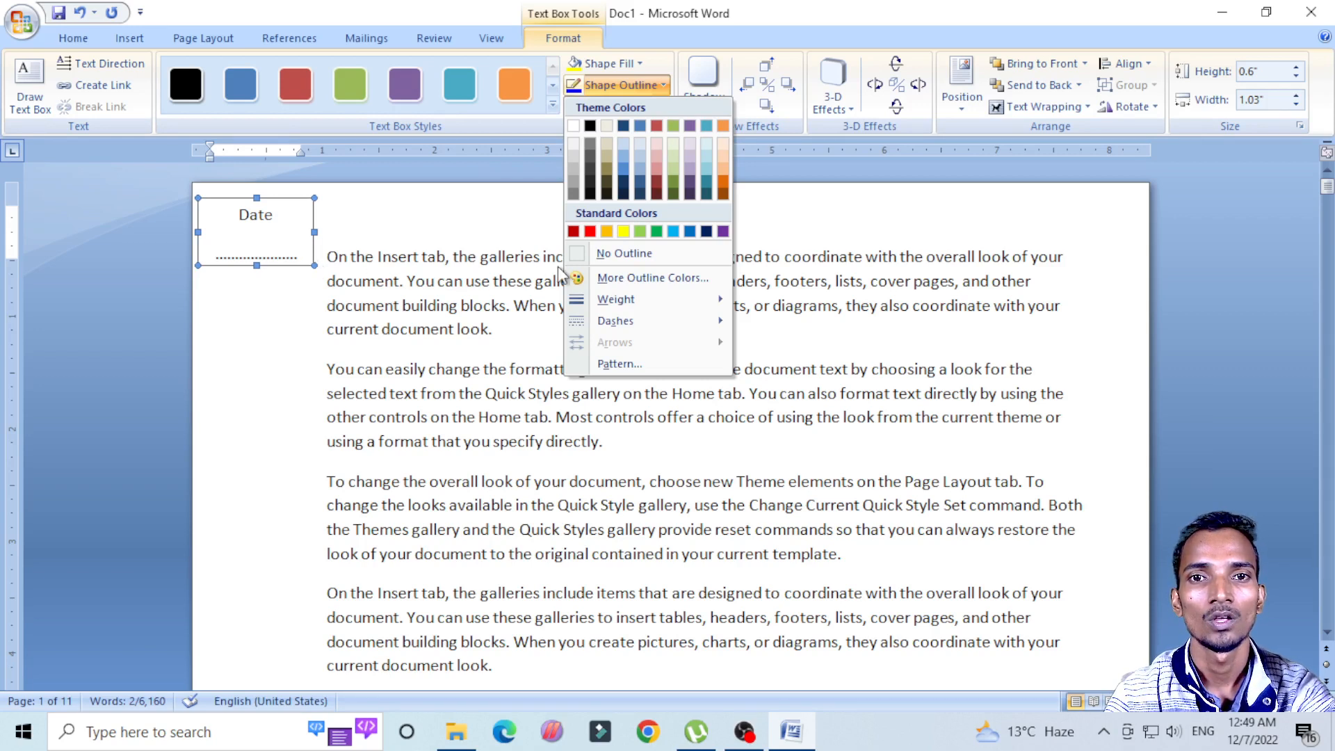
left_click(608, 253)
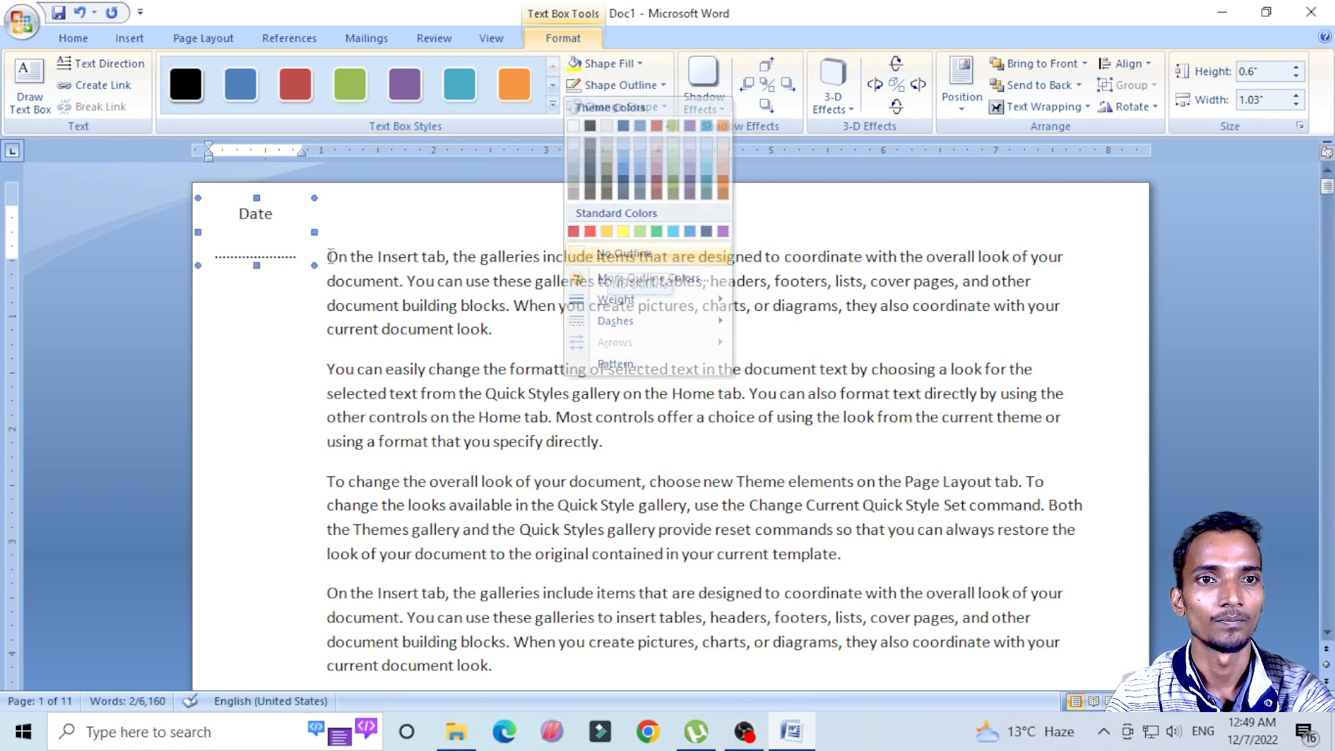
left_click(252, 312)
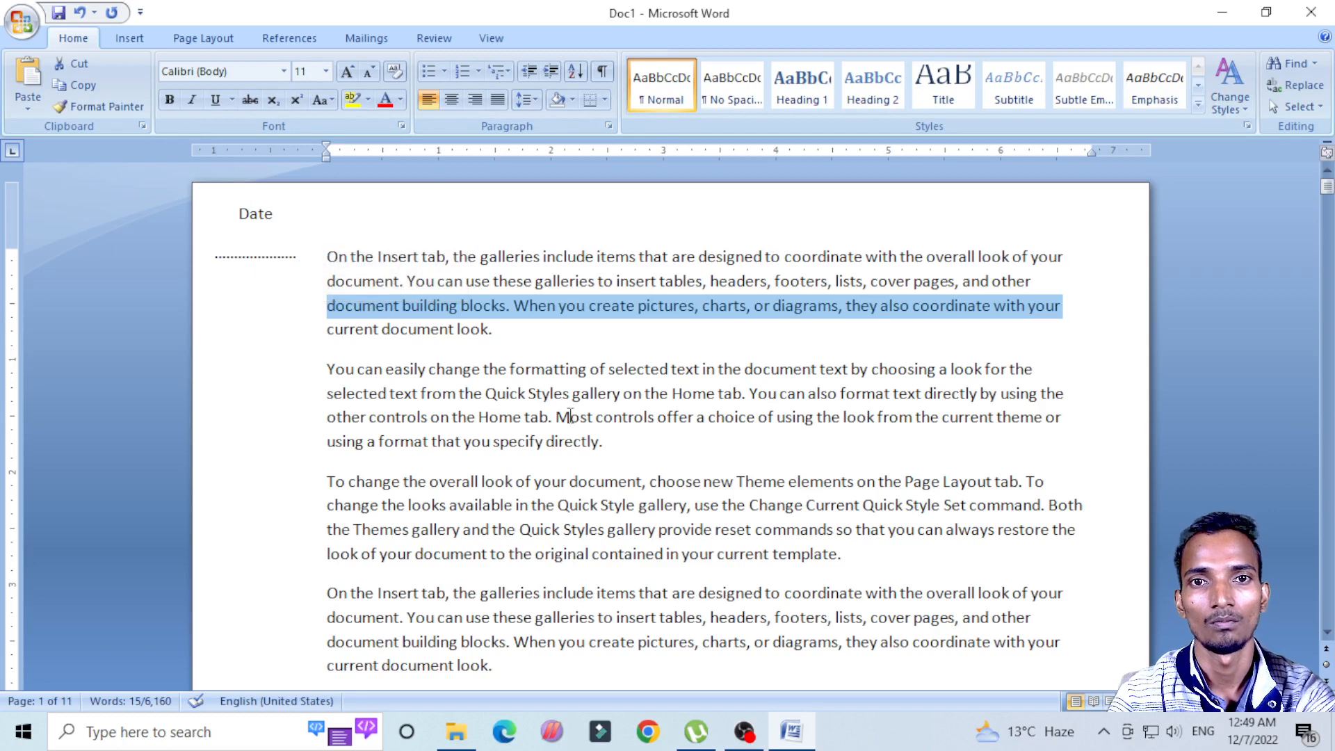
left_click(582, 439)
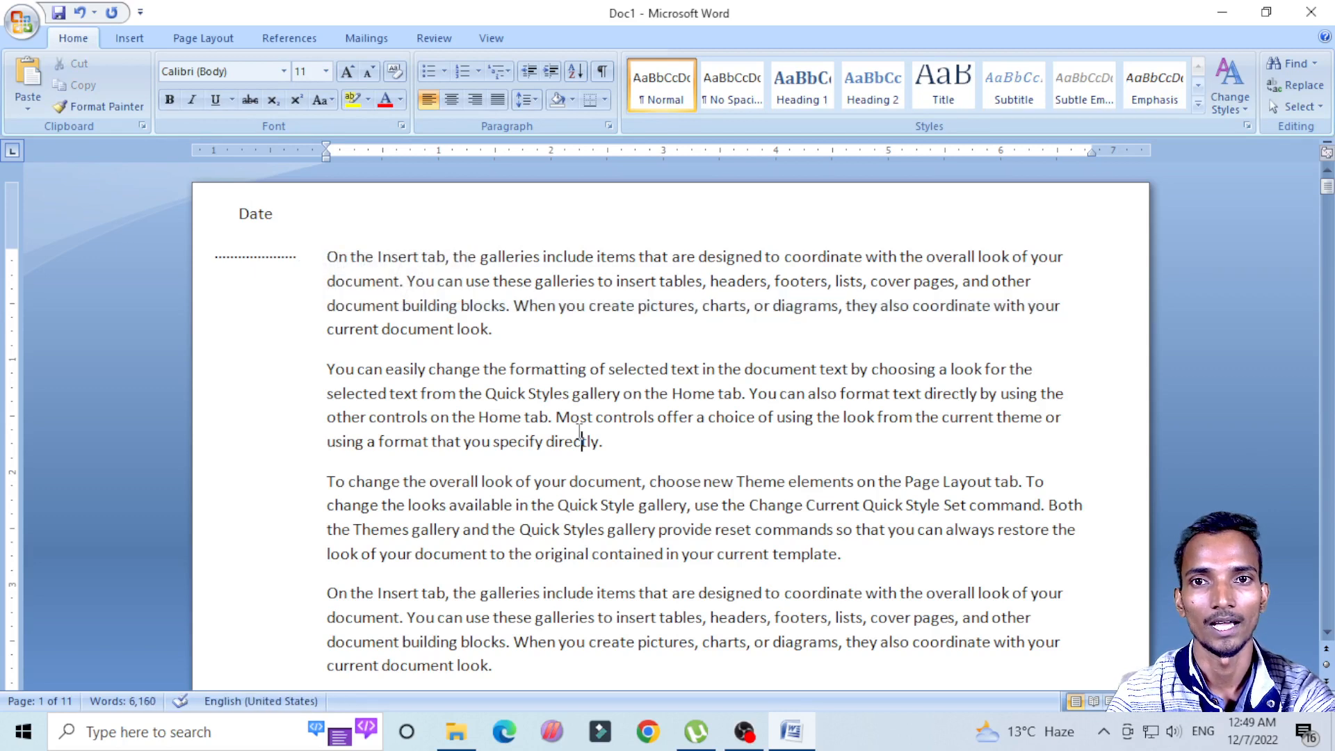
Step: Set the height of the Date text box to 0.7" and return to the body text
left_click(251, 219)
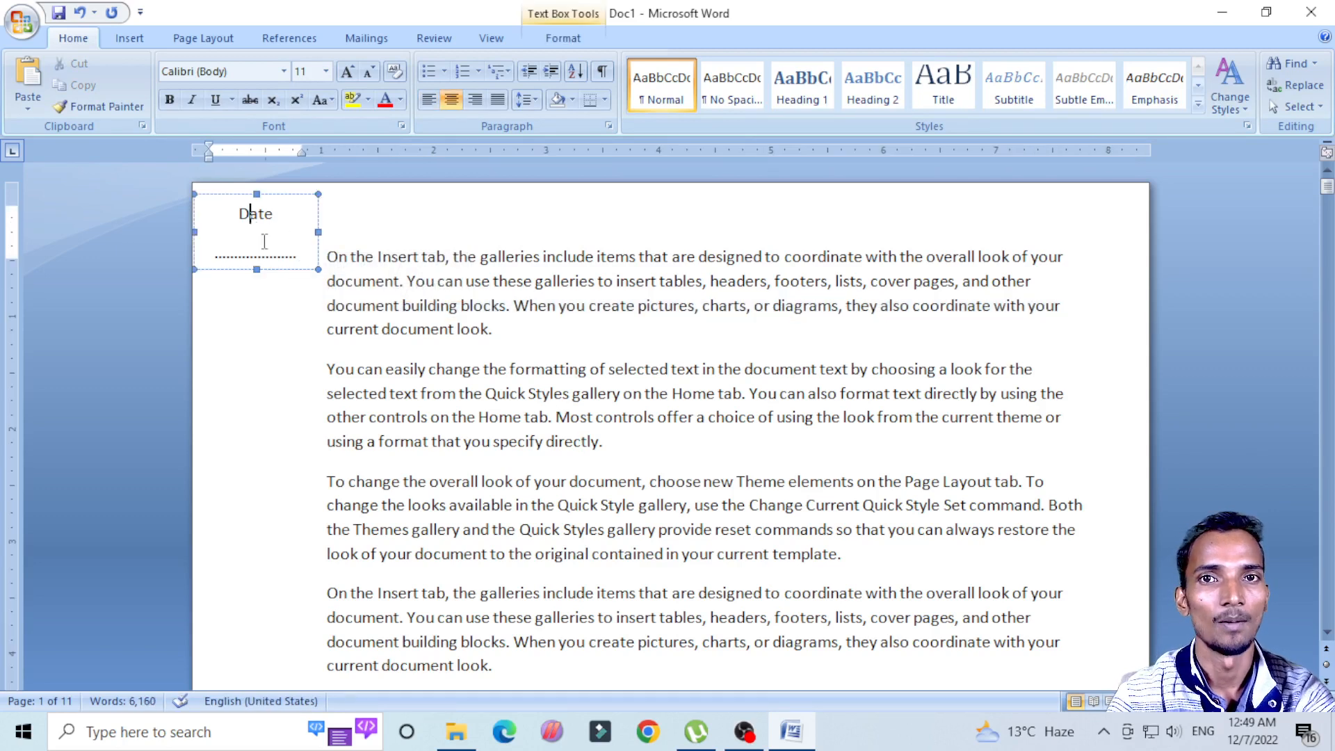
left_click(550, 40)
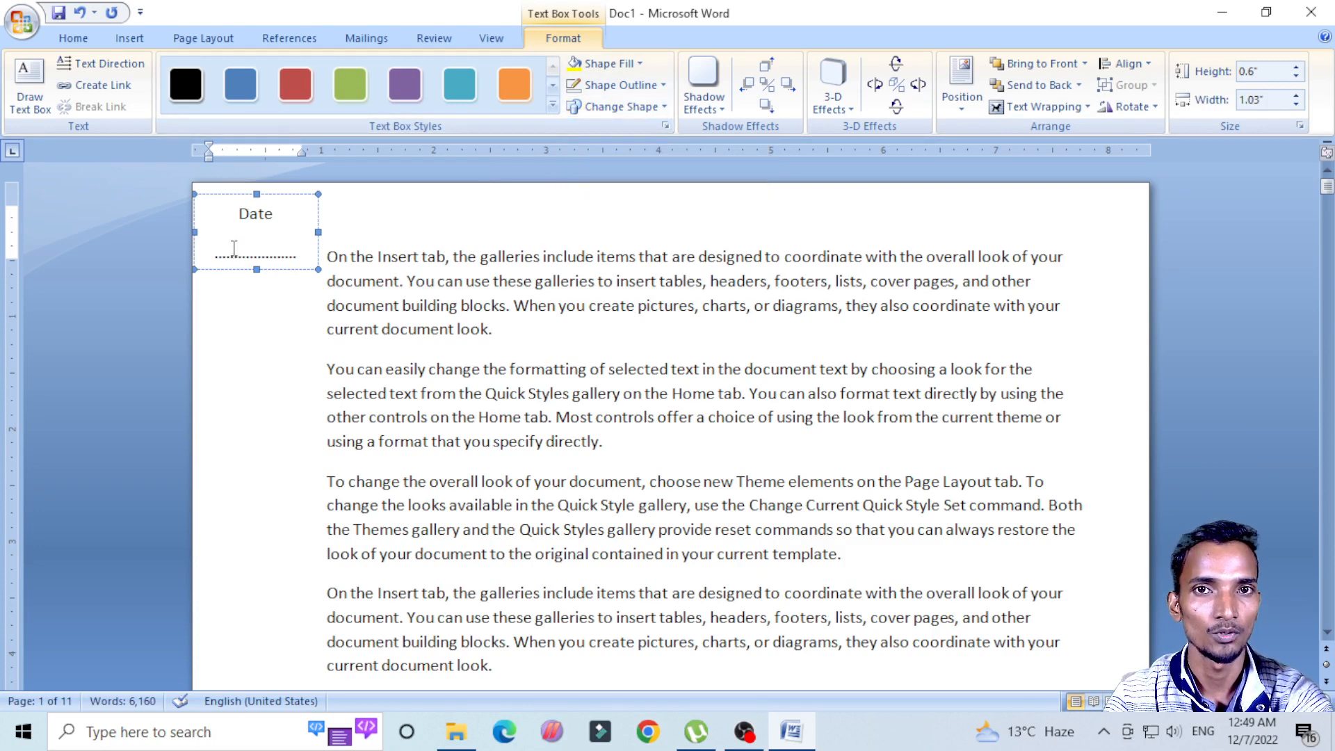
left_click(605, 108)
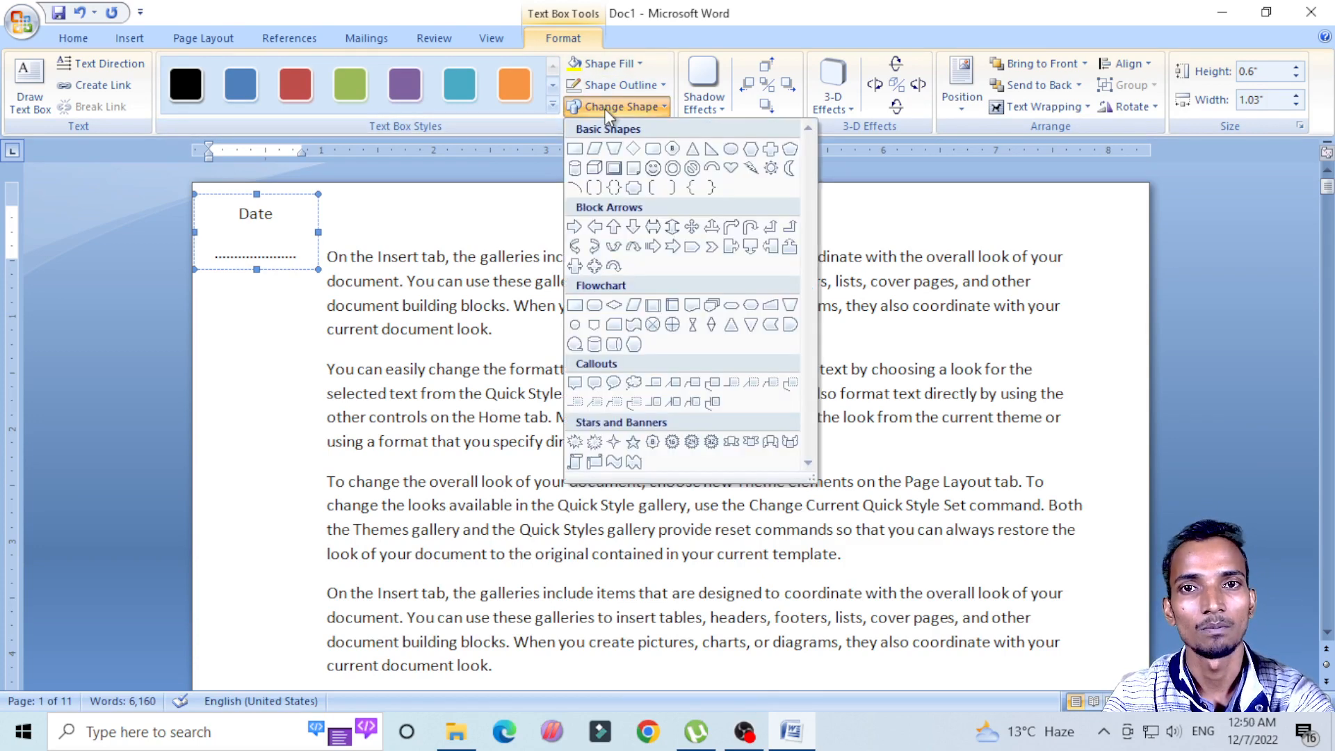
left_click(931, 274)
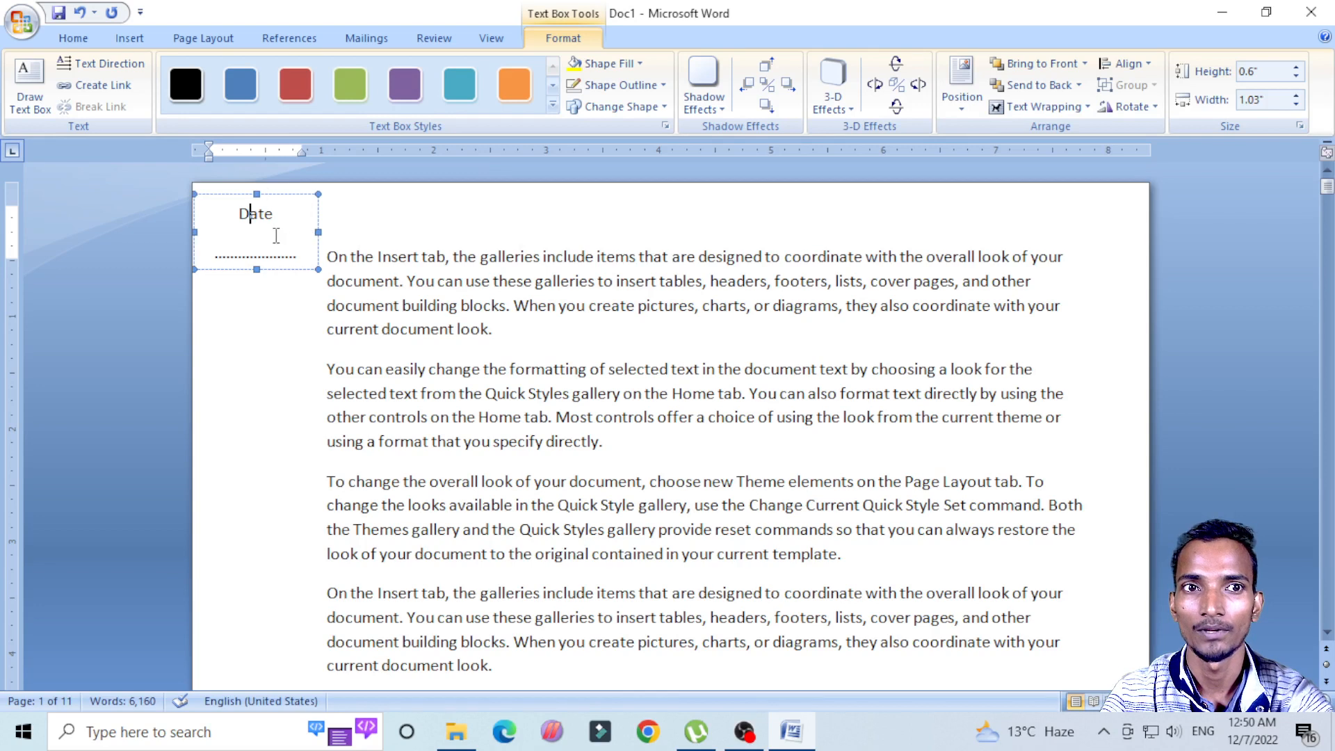
left_click(1297, 67)
left_click(1296, 66)
left_click(1296, 67)
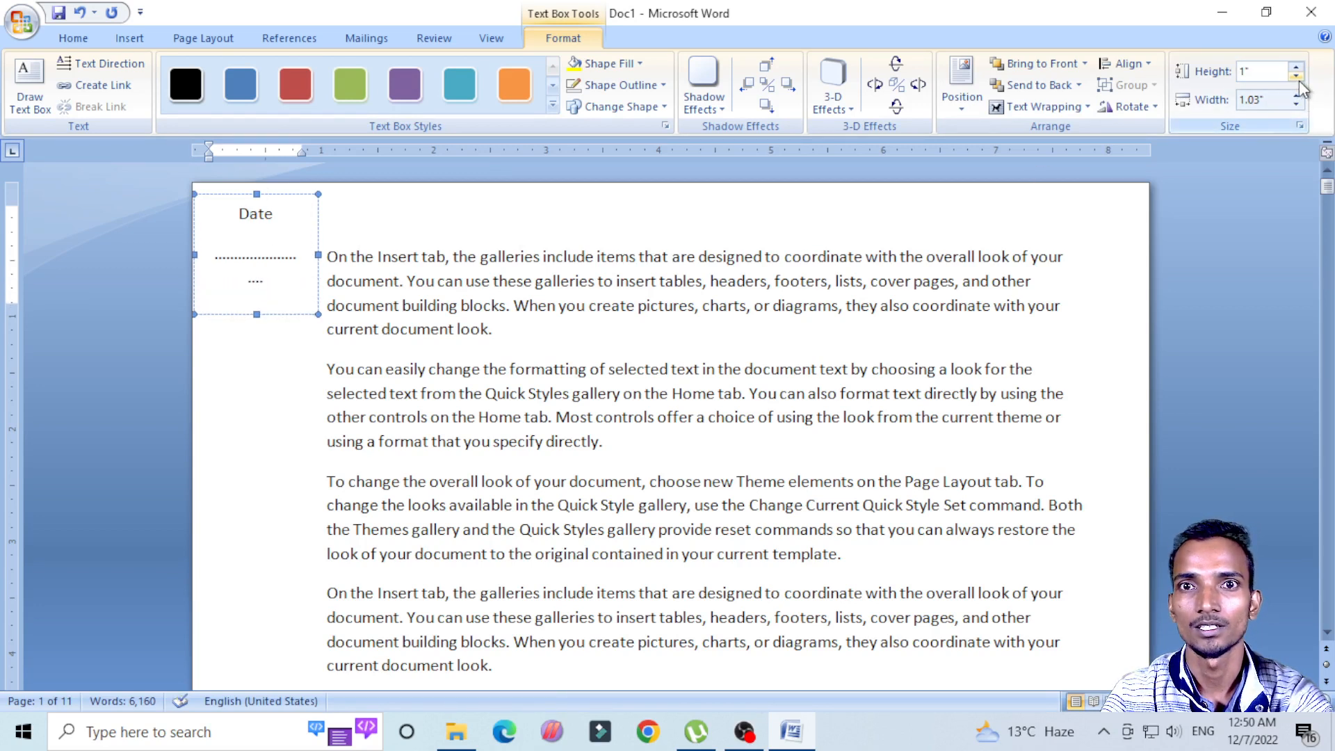
left_click(1297, 77)
left_click(1297, 78)
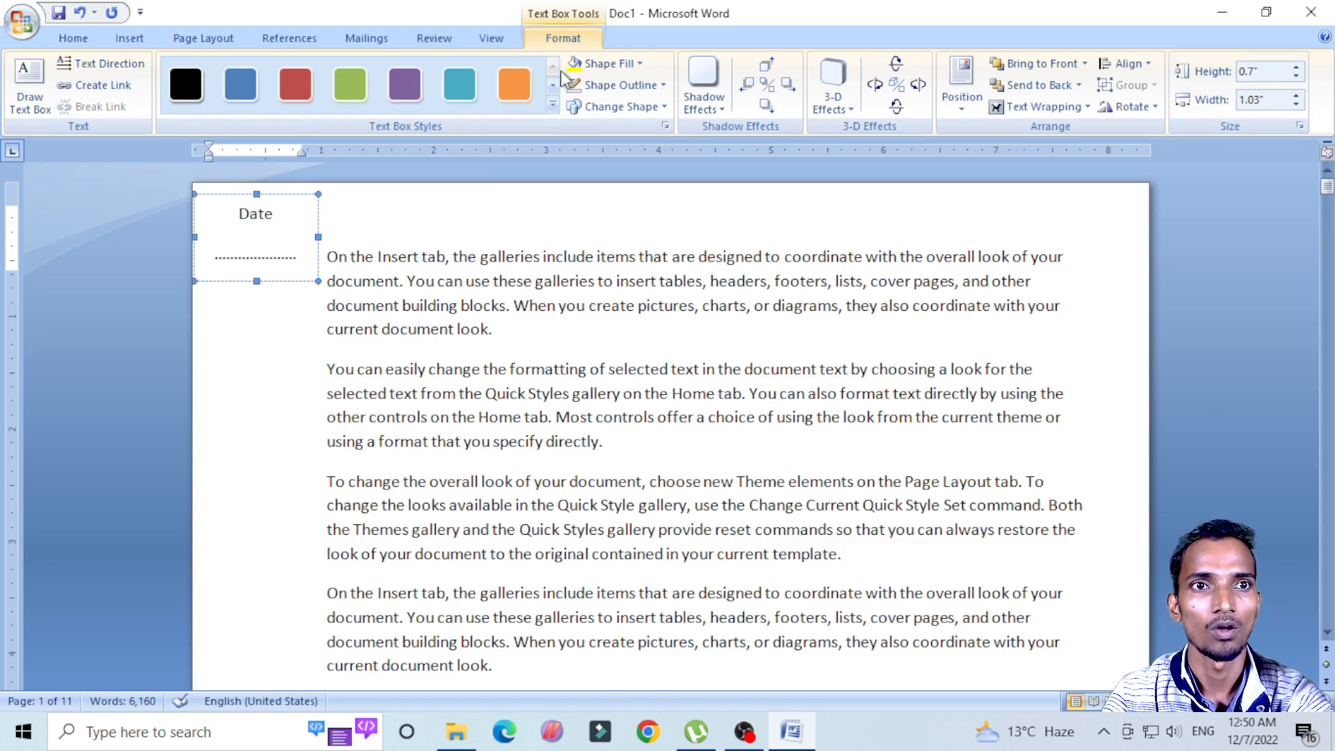
left_click(470, 306)
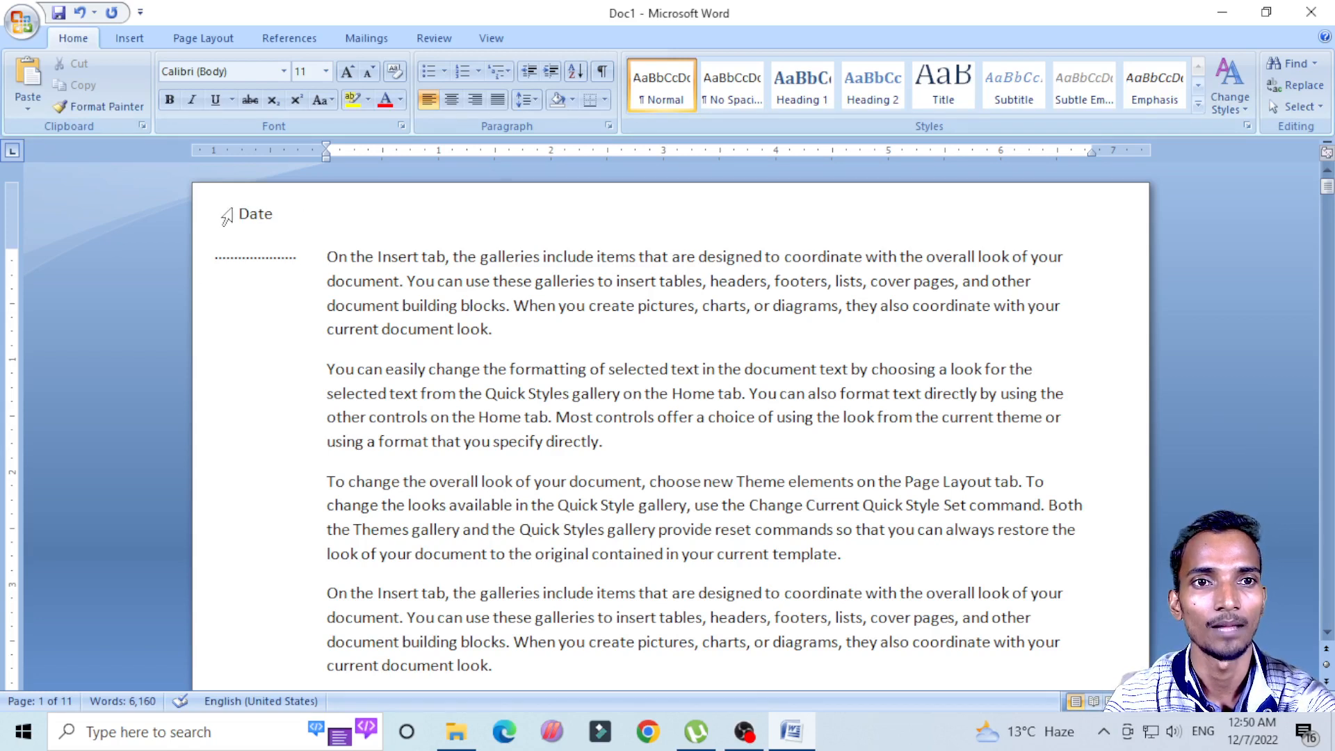
left_click(257, 218)
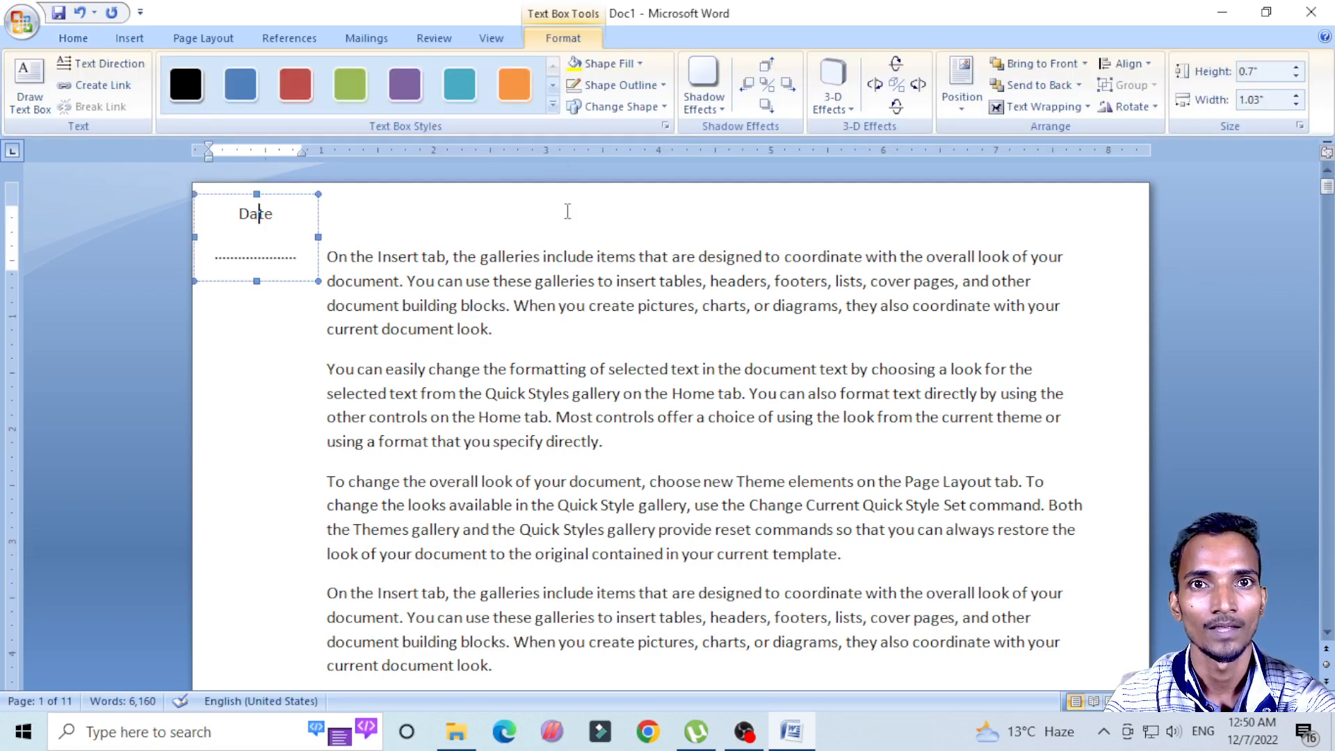
left_click(566, 209)
Step: Replace the word "pictures" in the first paragraph with the Comments document property from Quick Parts
left_click(128, 40)
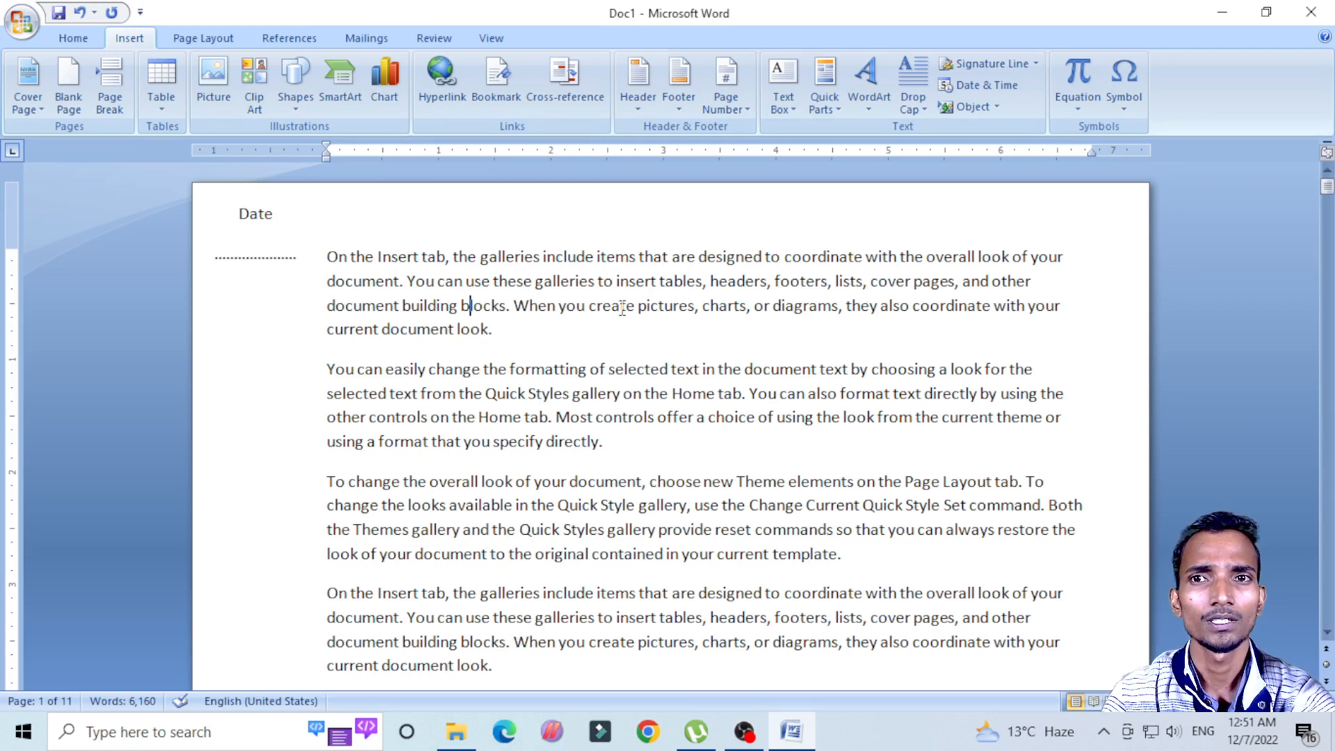
left_click(837, 106)
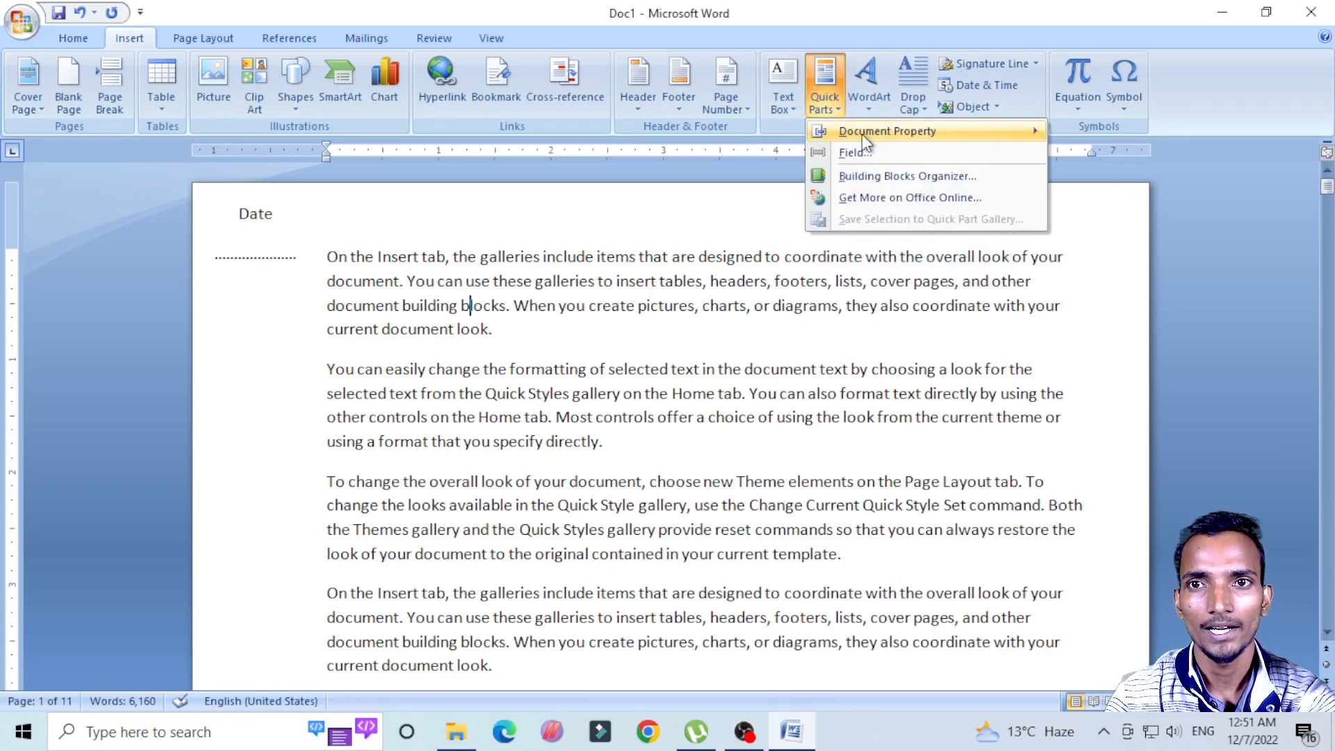
mouse_move(871, 127)
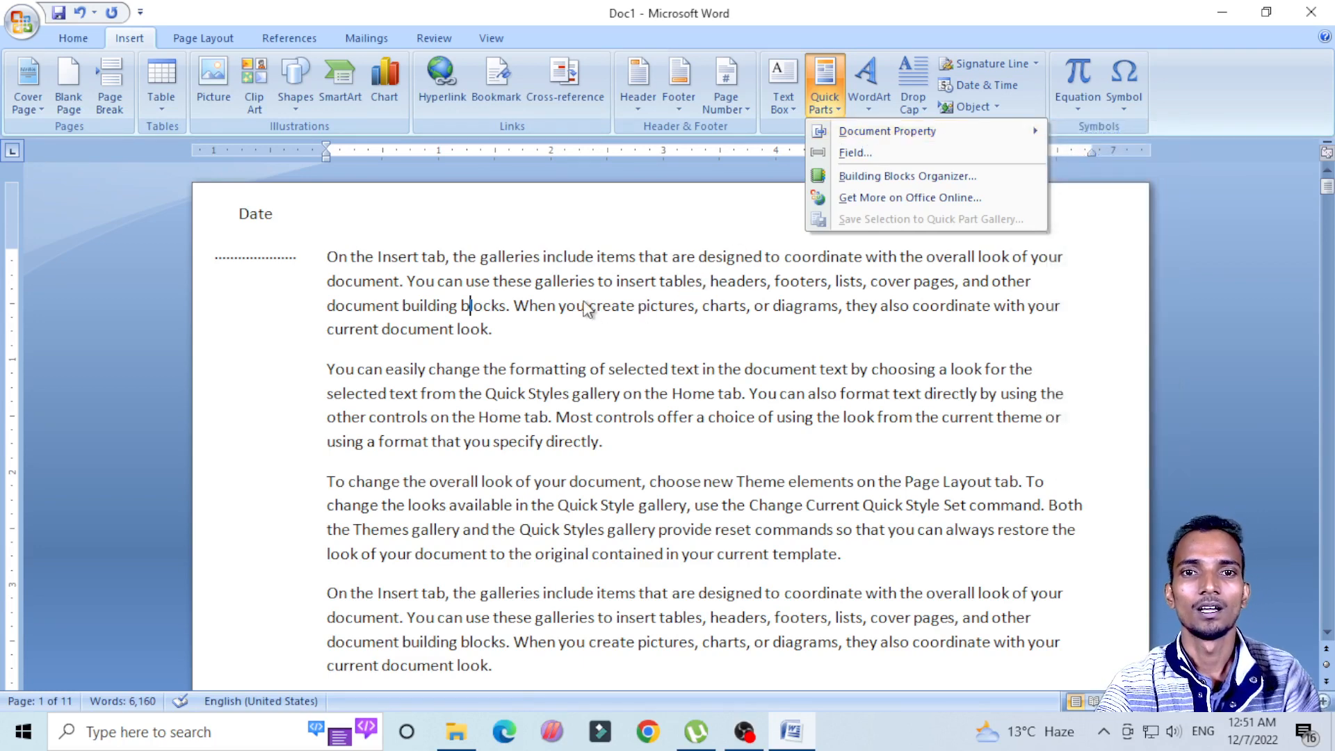
left_click(659, 306)
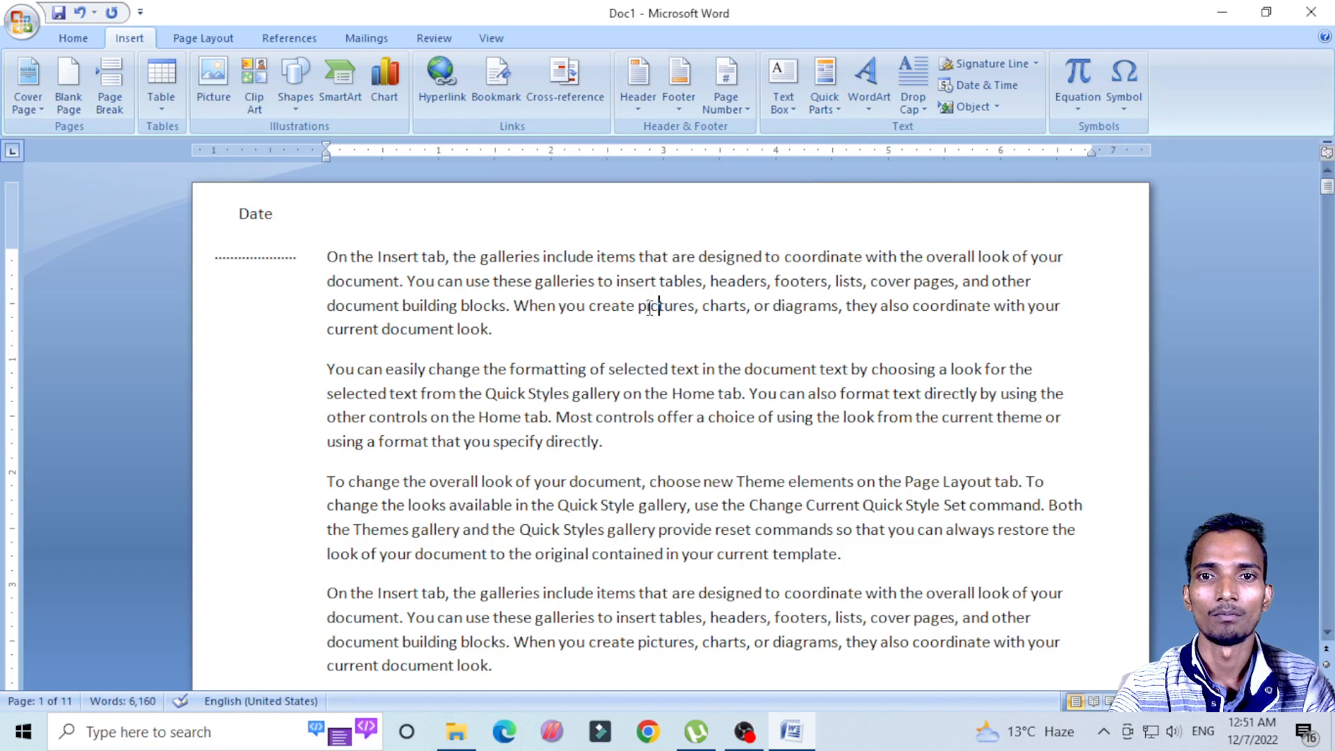
left_click_drag(640, 308, 695, 308)
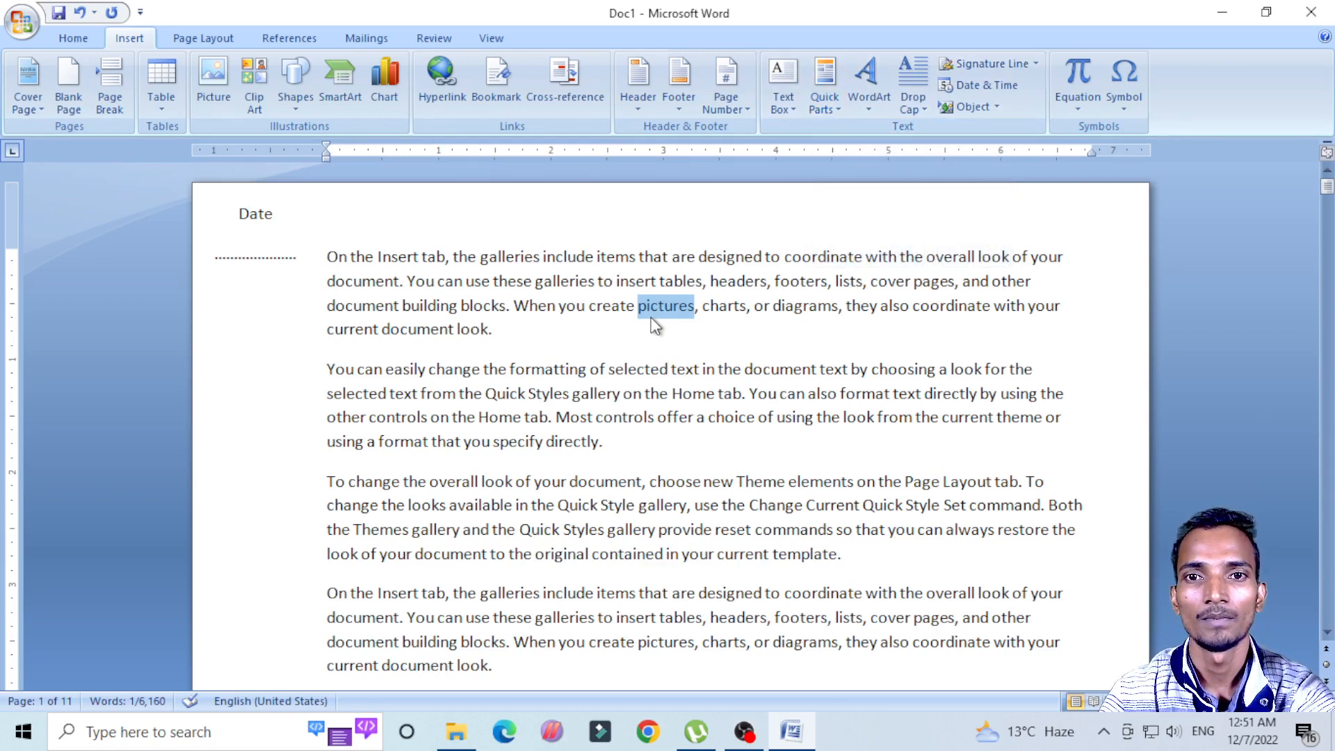
left_click(824, 97)
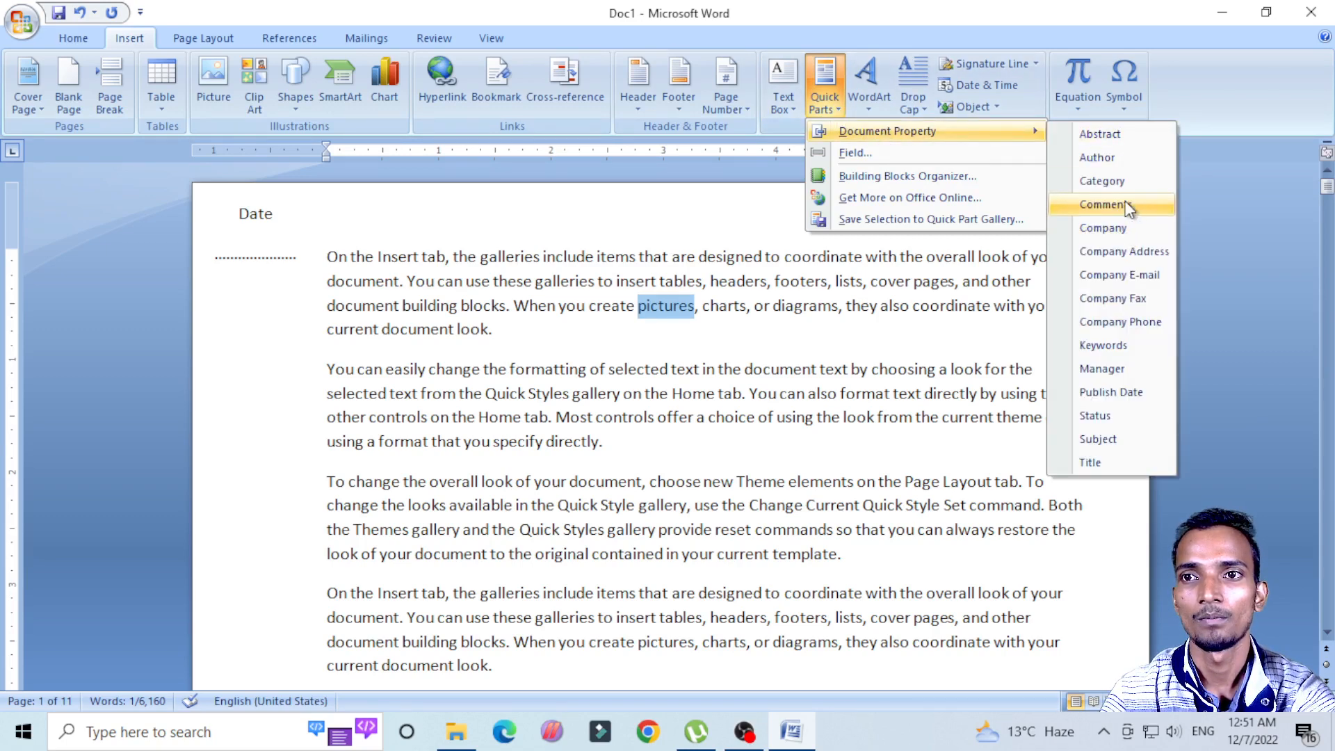
left_click(1127, 205)
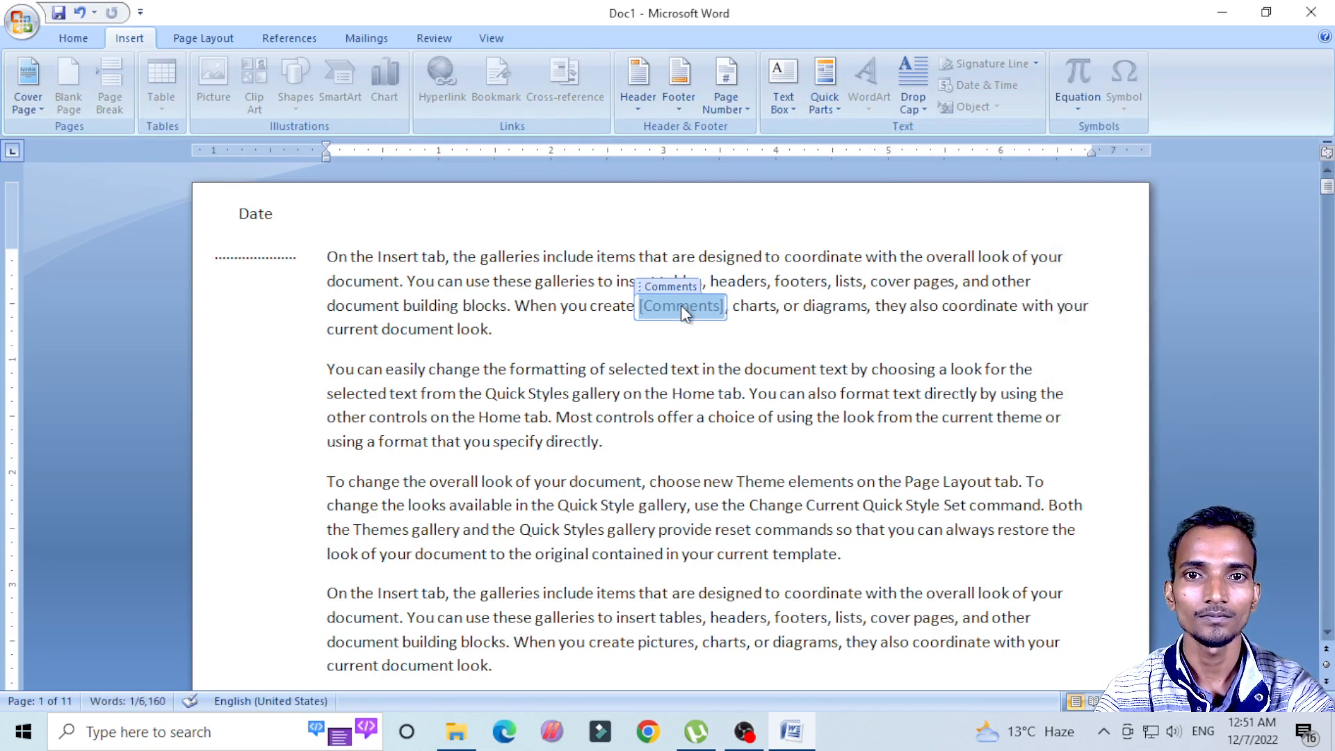
Step: Fill the Comments property in the first paragraph with "This picture is Define a natural beauty"
type("T")
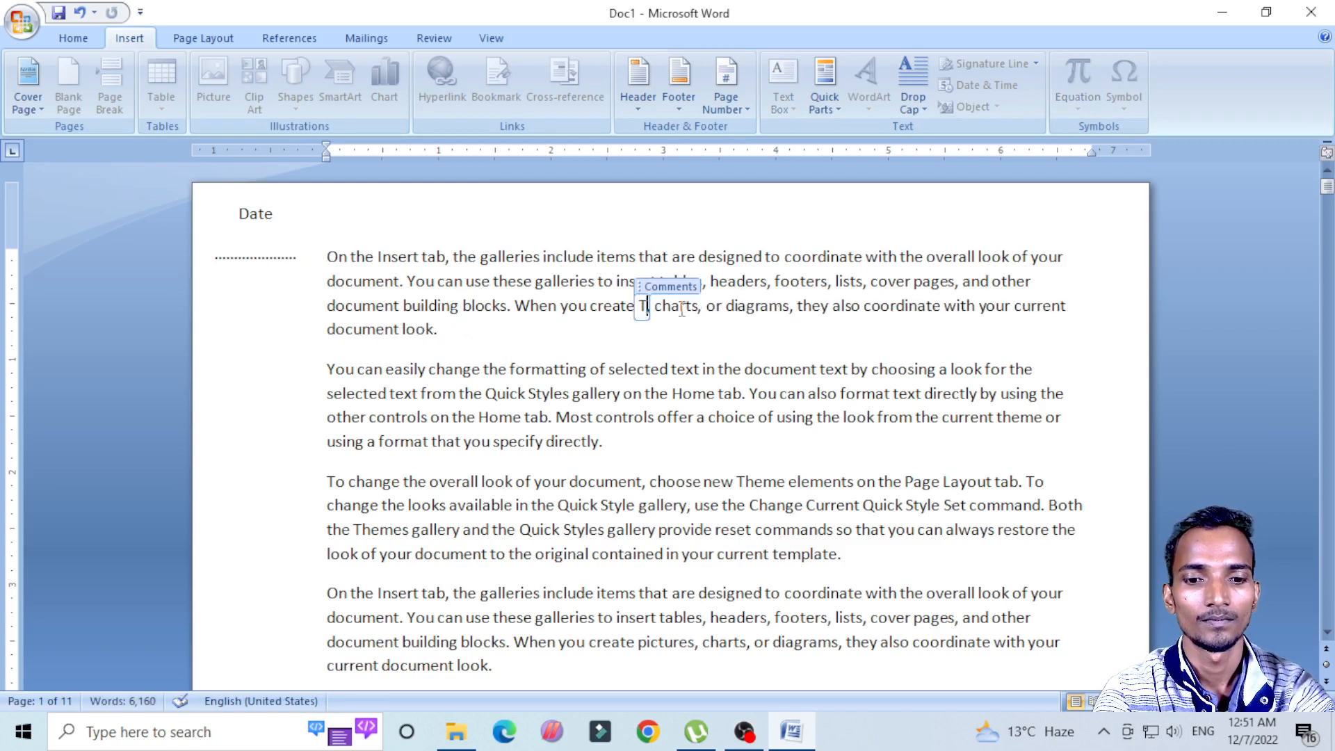
type("his pic")
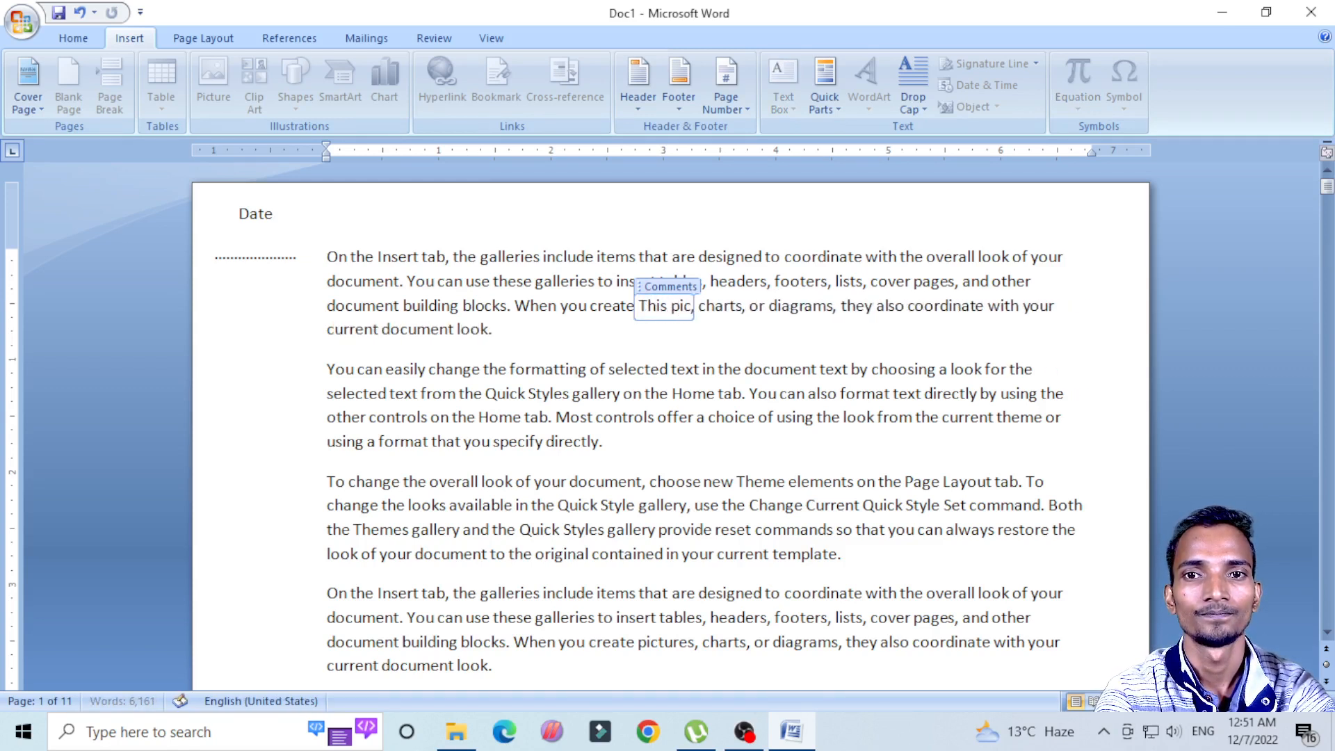
type("tures")
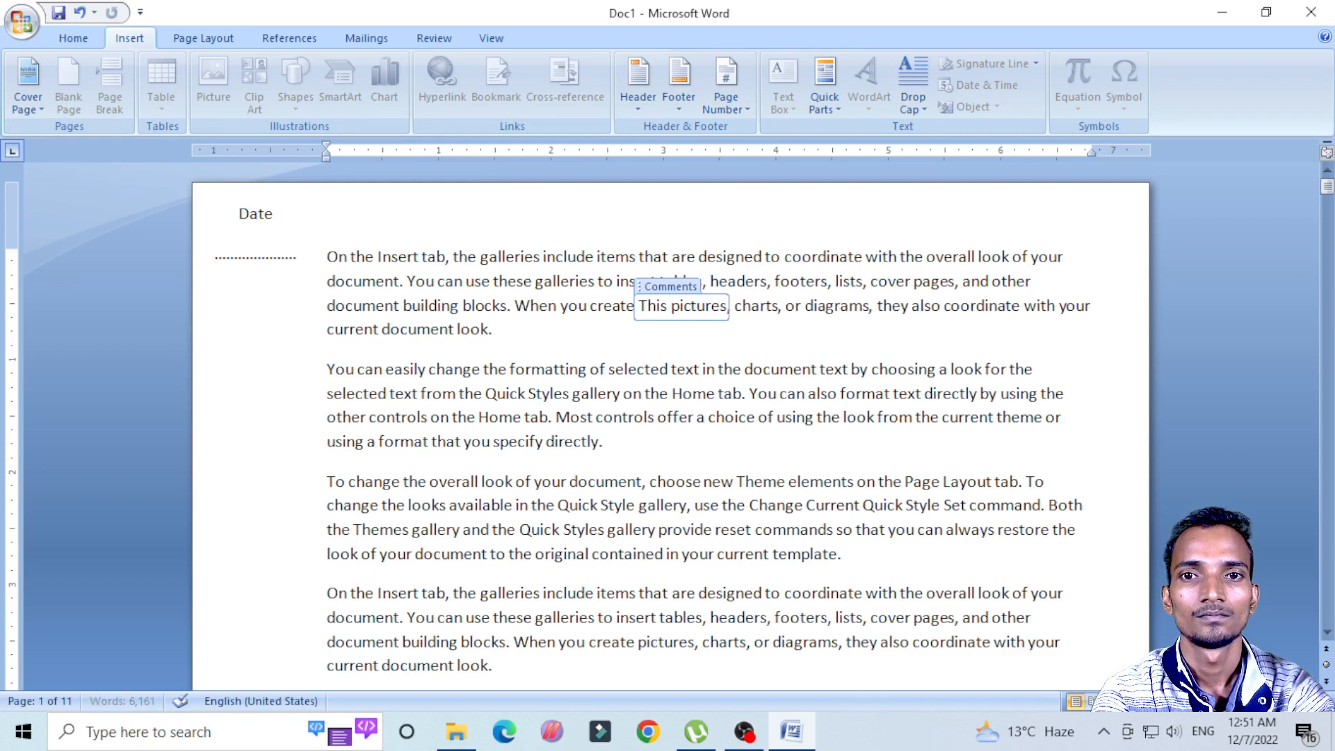
key("BackSpace")
type("is ")
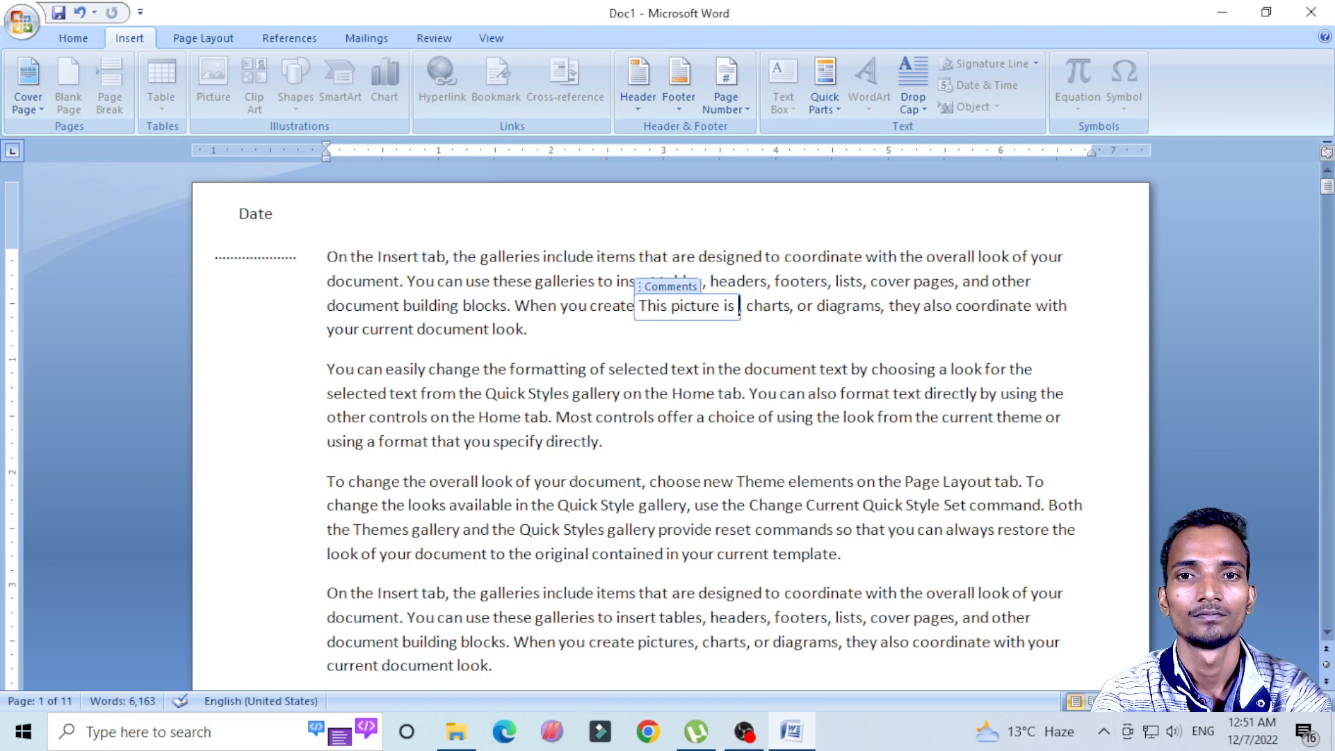
type("Dein")
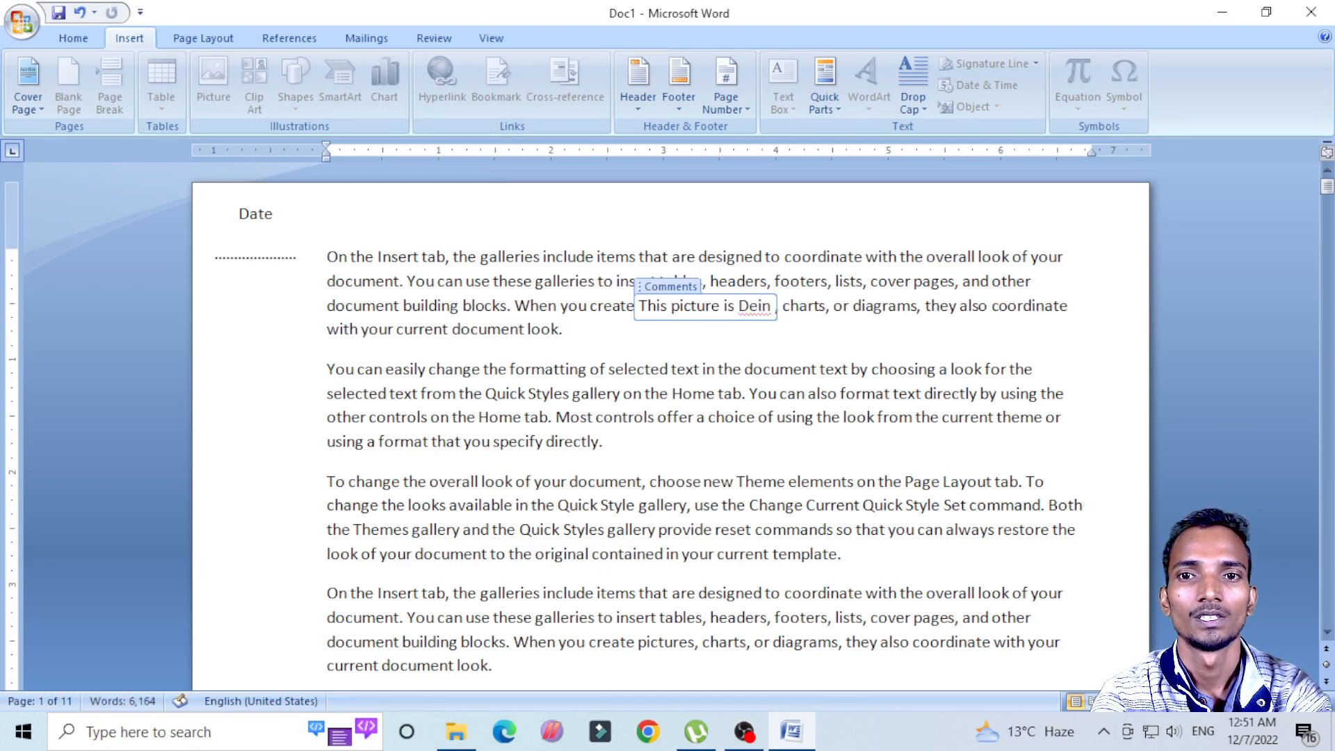
key("BackSpace")
key("BackSpace")
type("f")
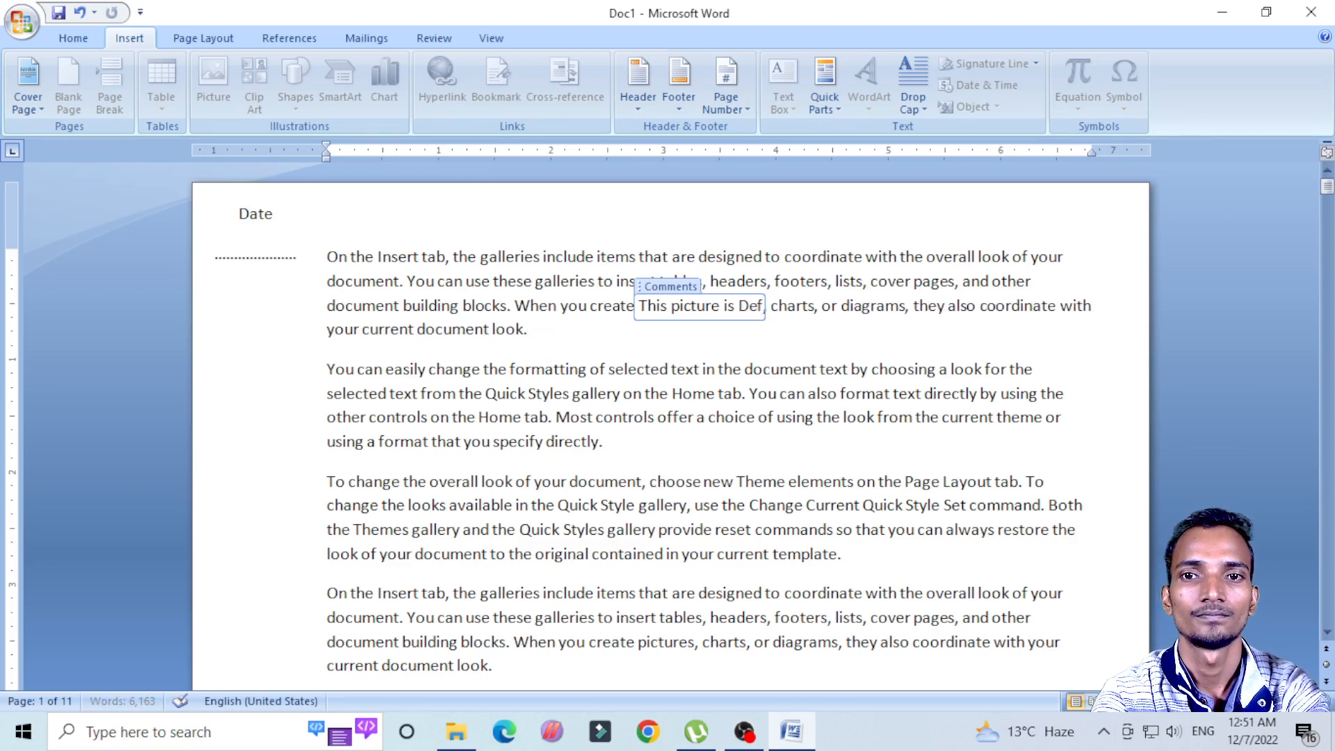
type("ine a na")
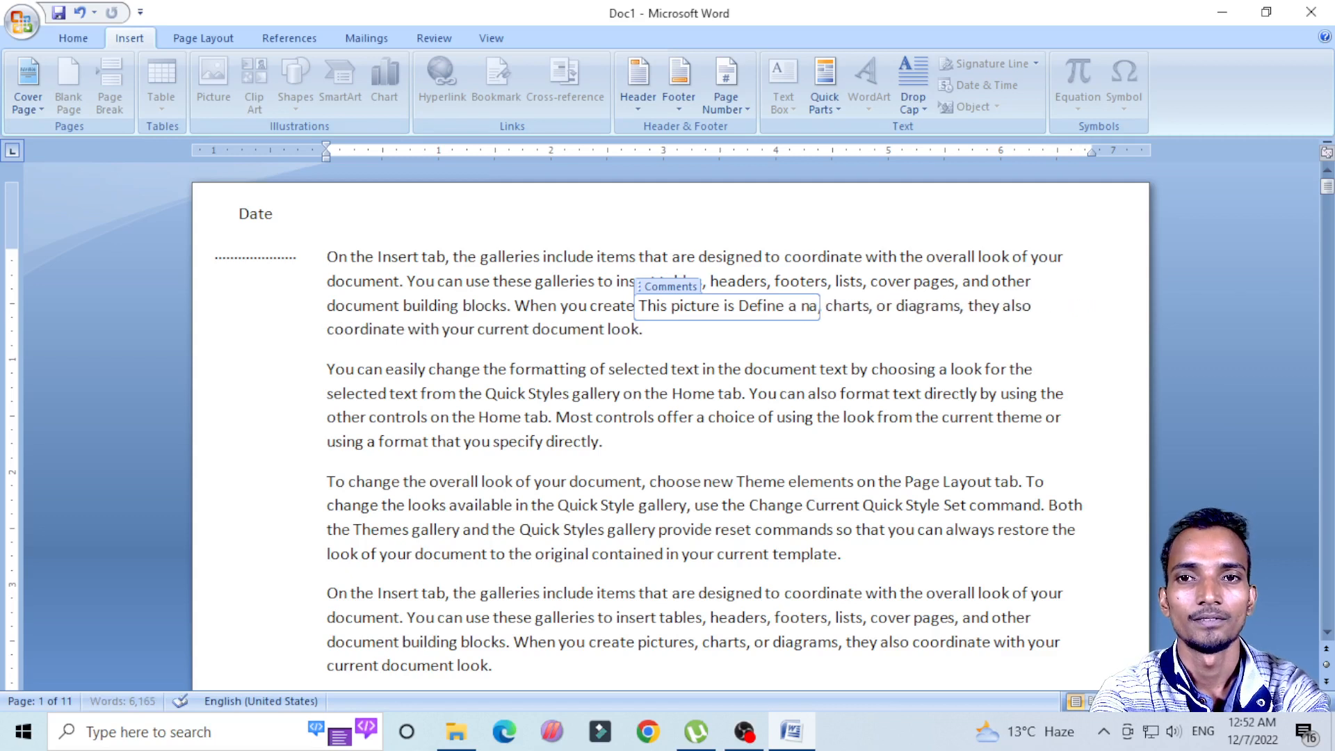
type("tural ")
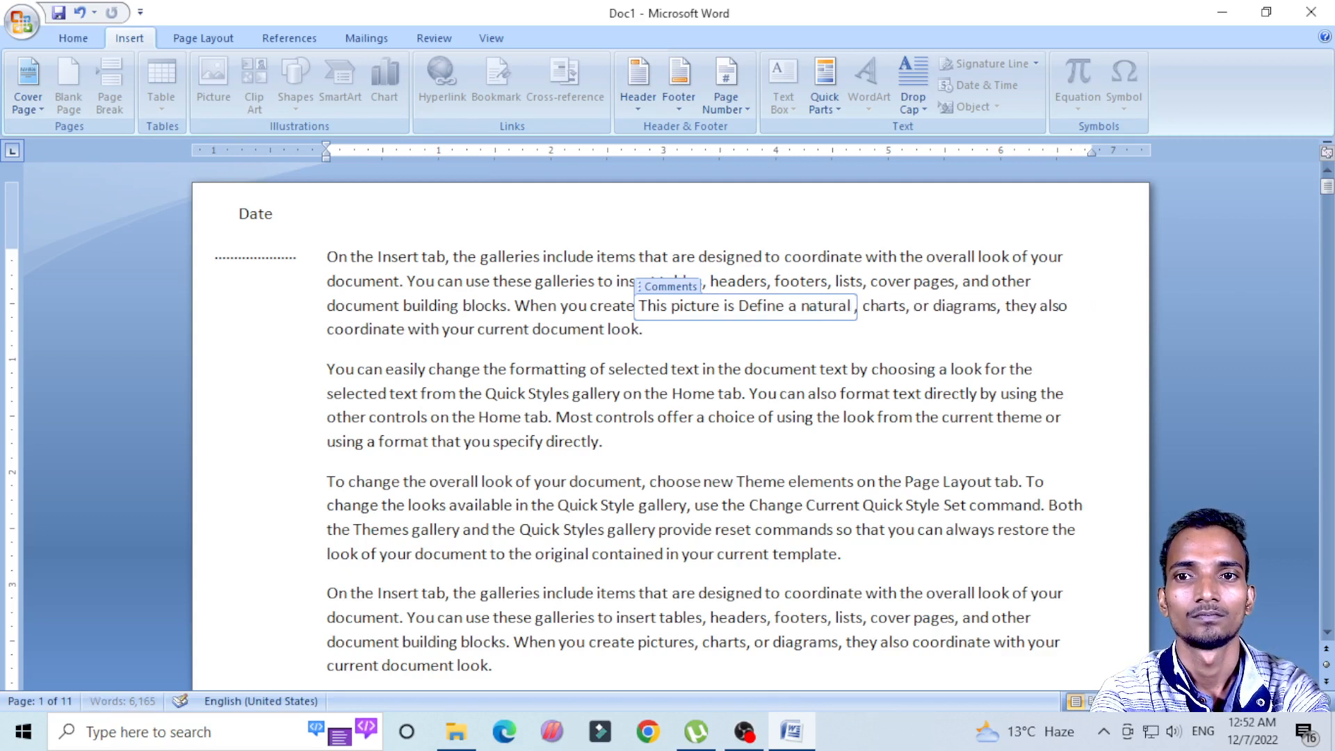
type("be")
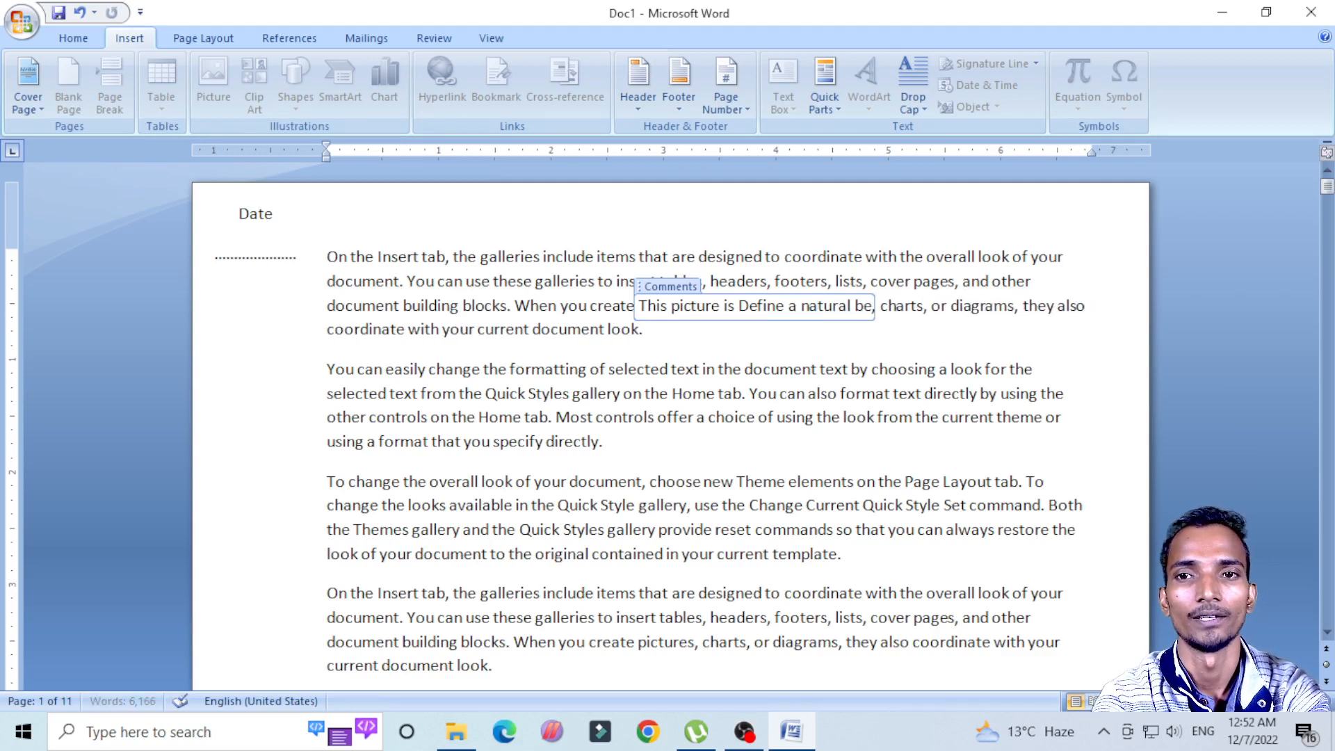
type("auty")
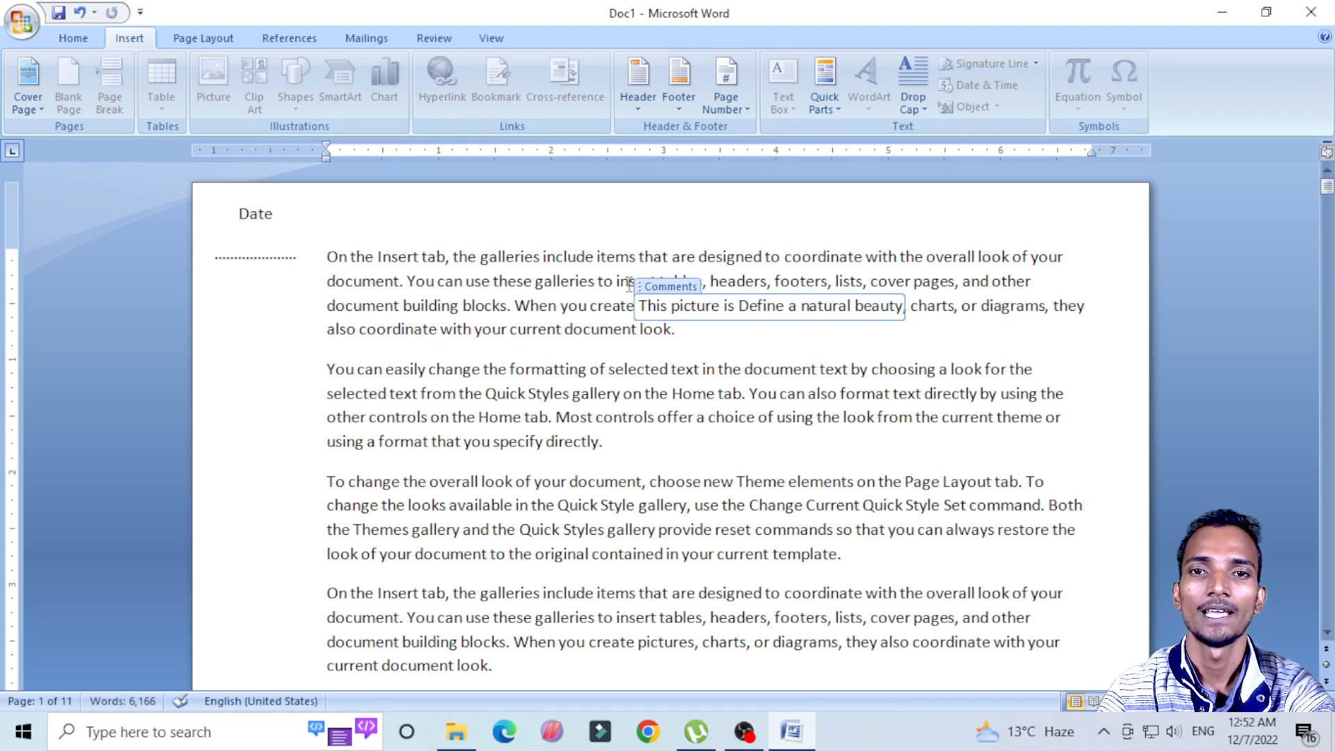
left_click(776, 444)
left_click(690, 325)
left_click(714, 307)
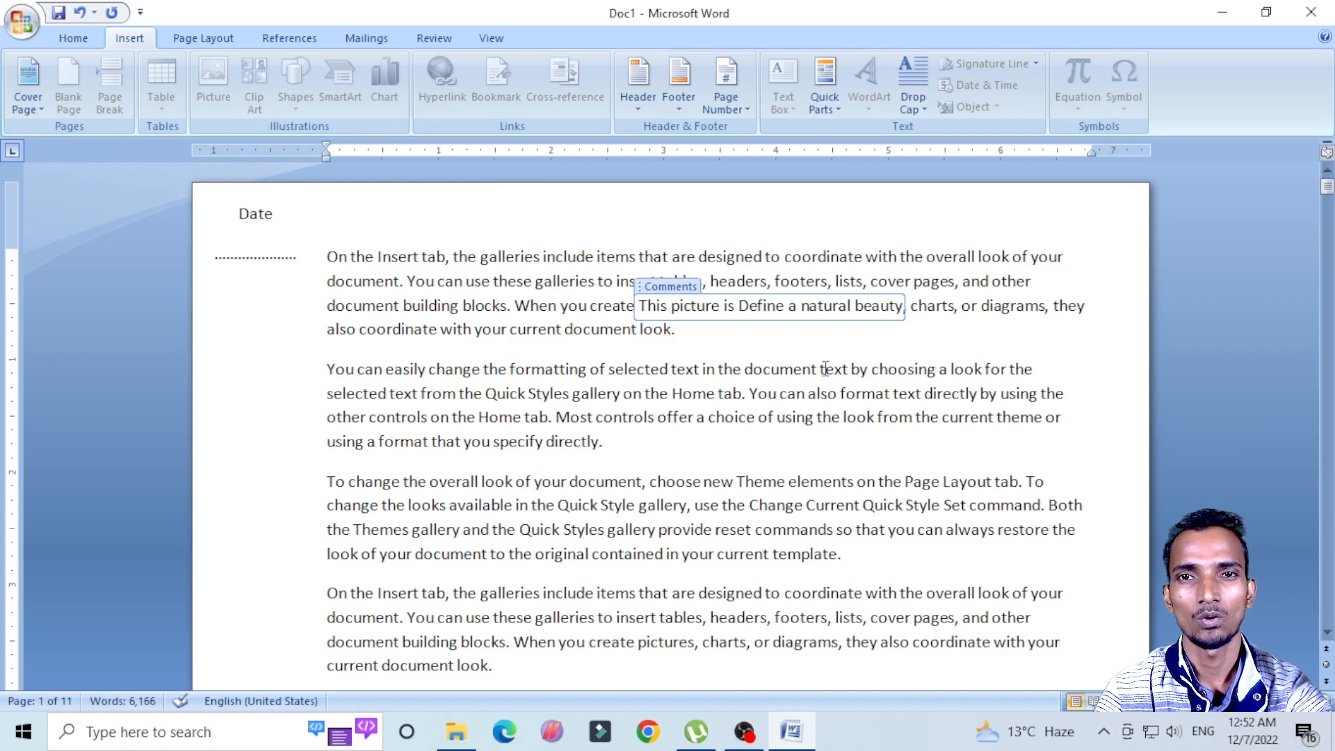
left_click(835, 106)
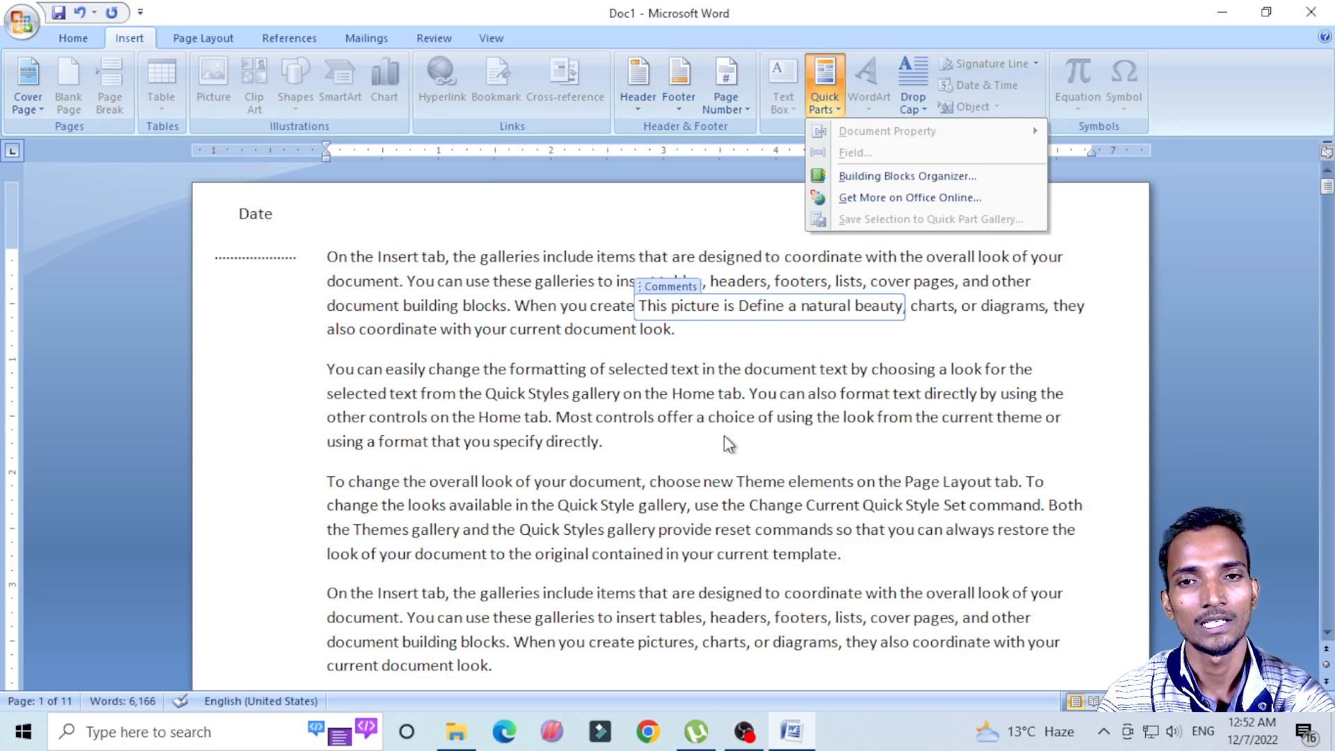
left_click(706, 301)
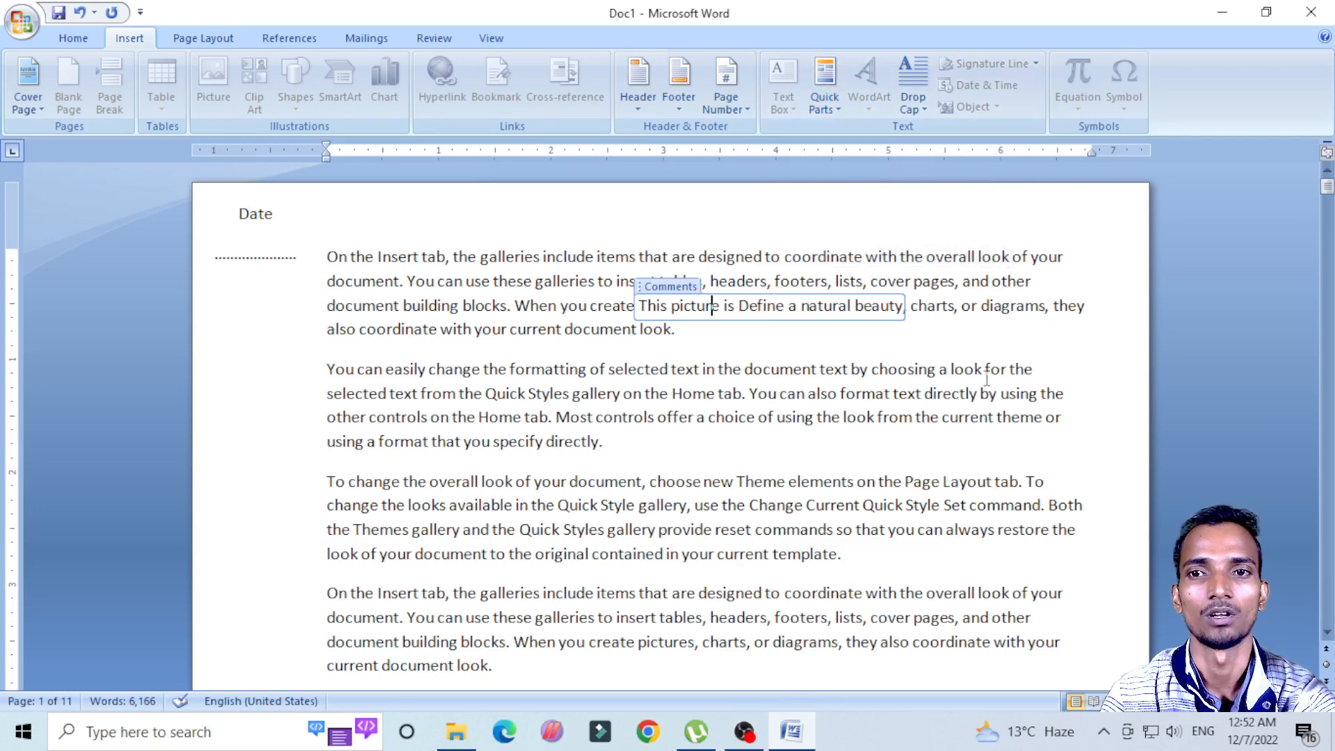
Step: Try an arched black WordArt with the default text "Your Text Here" below the second paragraph and undo it
left_click(887, 454)
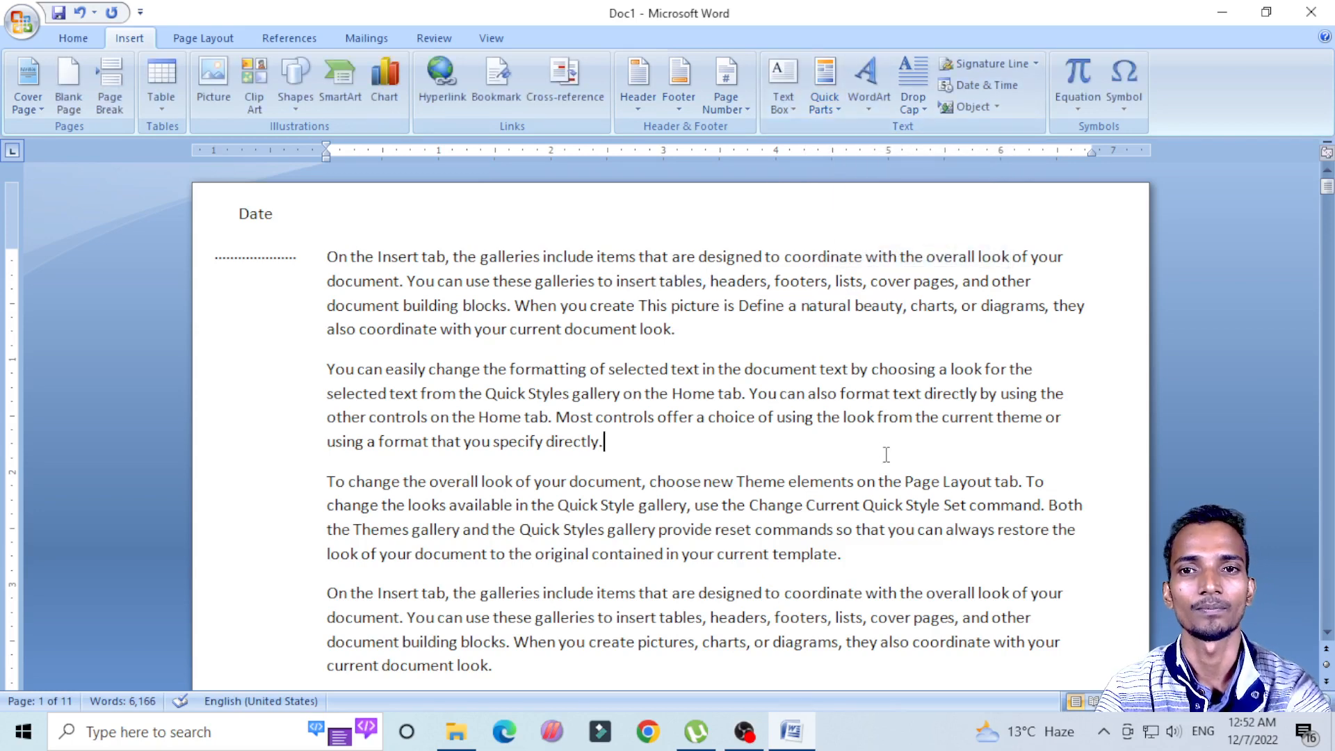
left_click(867, 113)
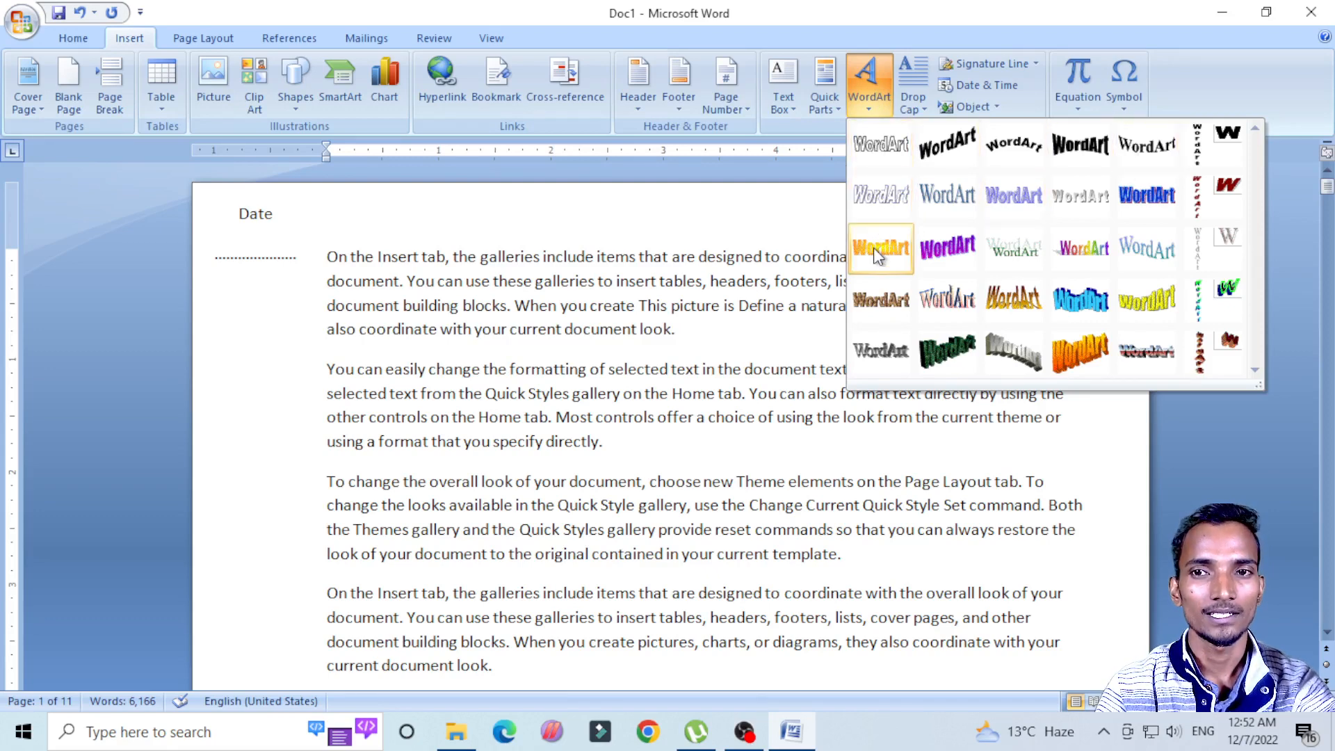
left_click(874, 96)
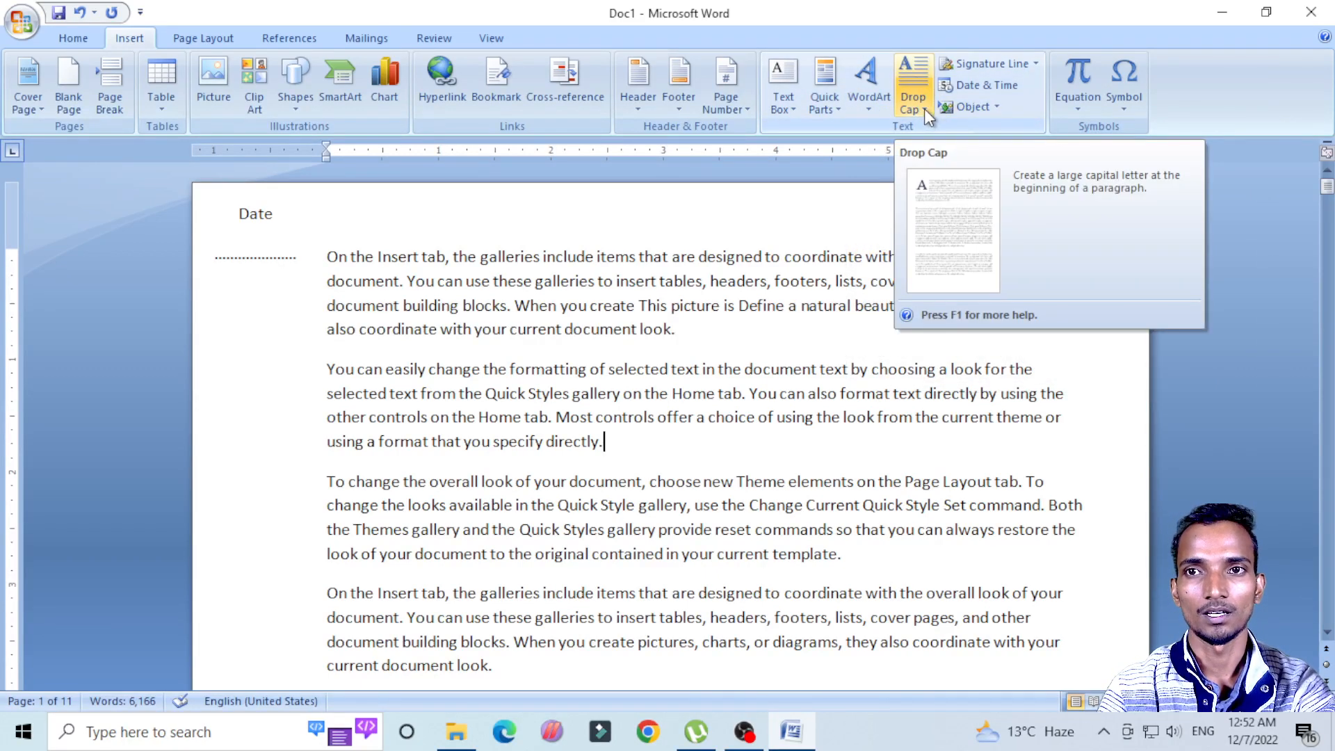
left_click(871, 97)
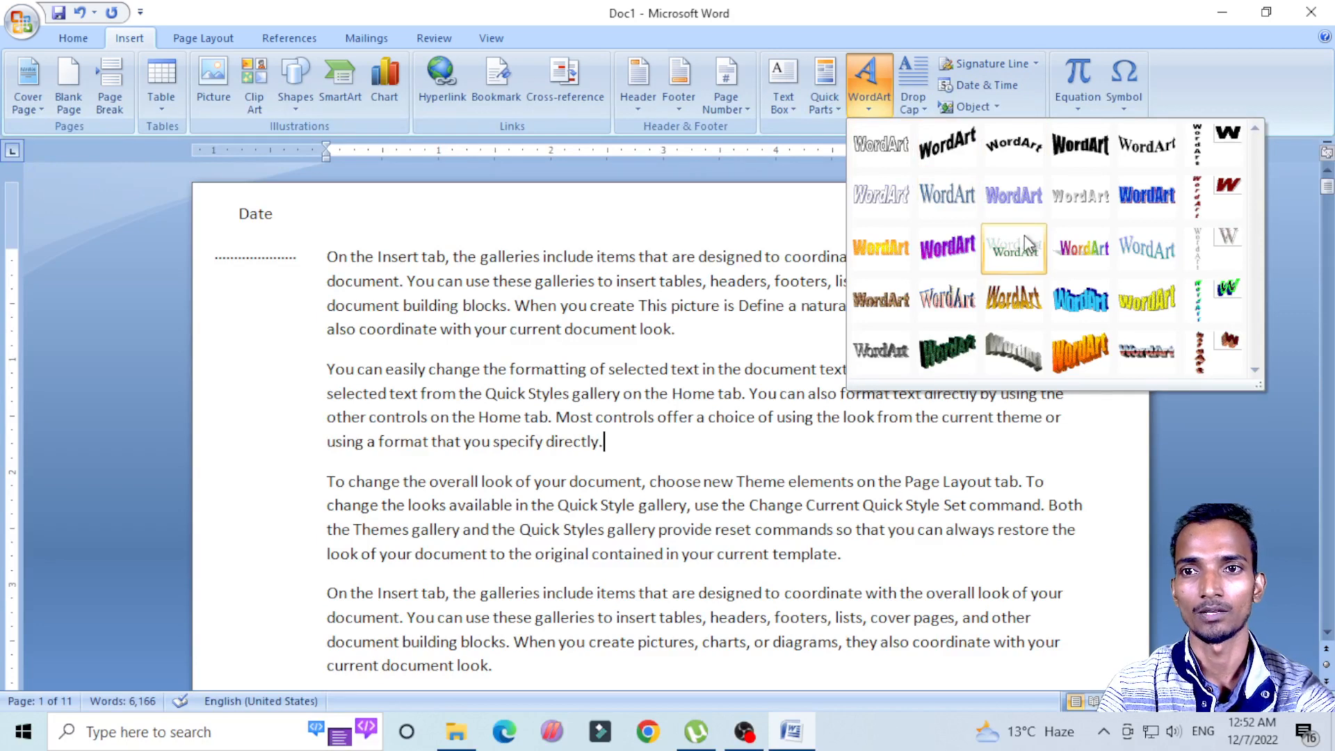
left_click(1016, 153)
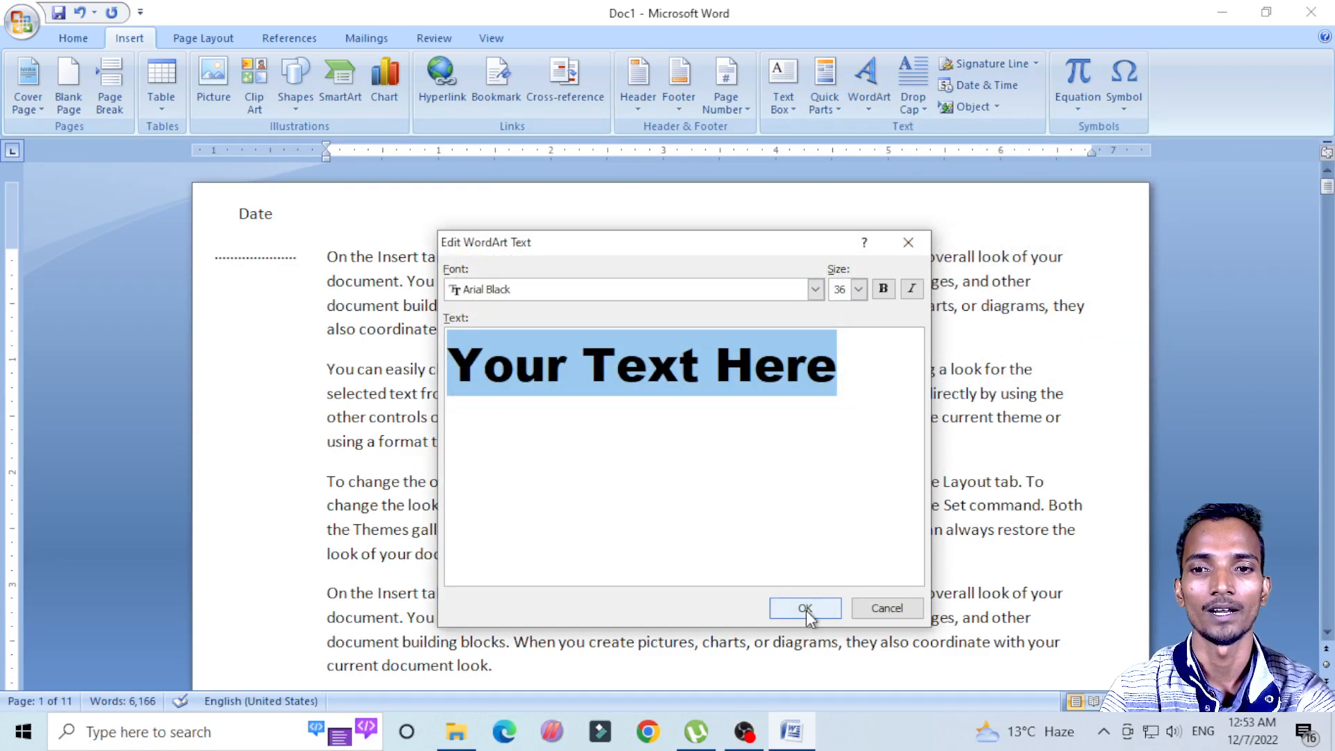
left_click(805, 609)
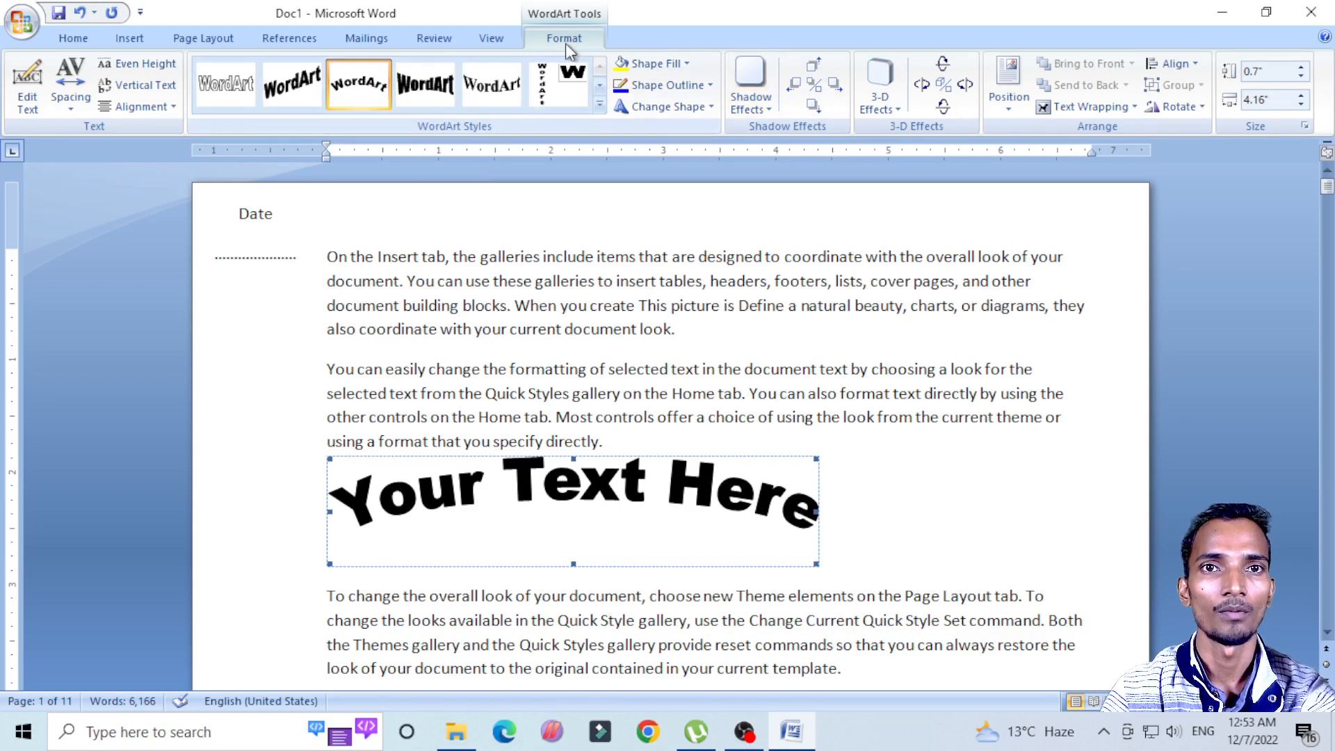
key("ctrl+z")
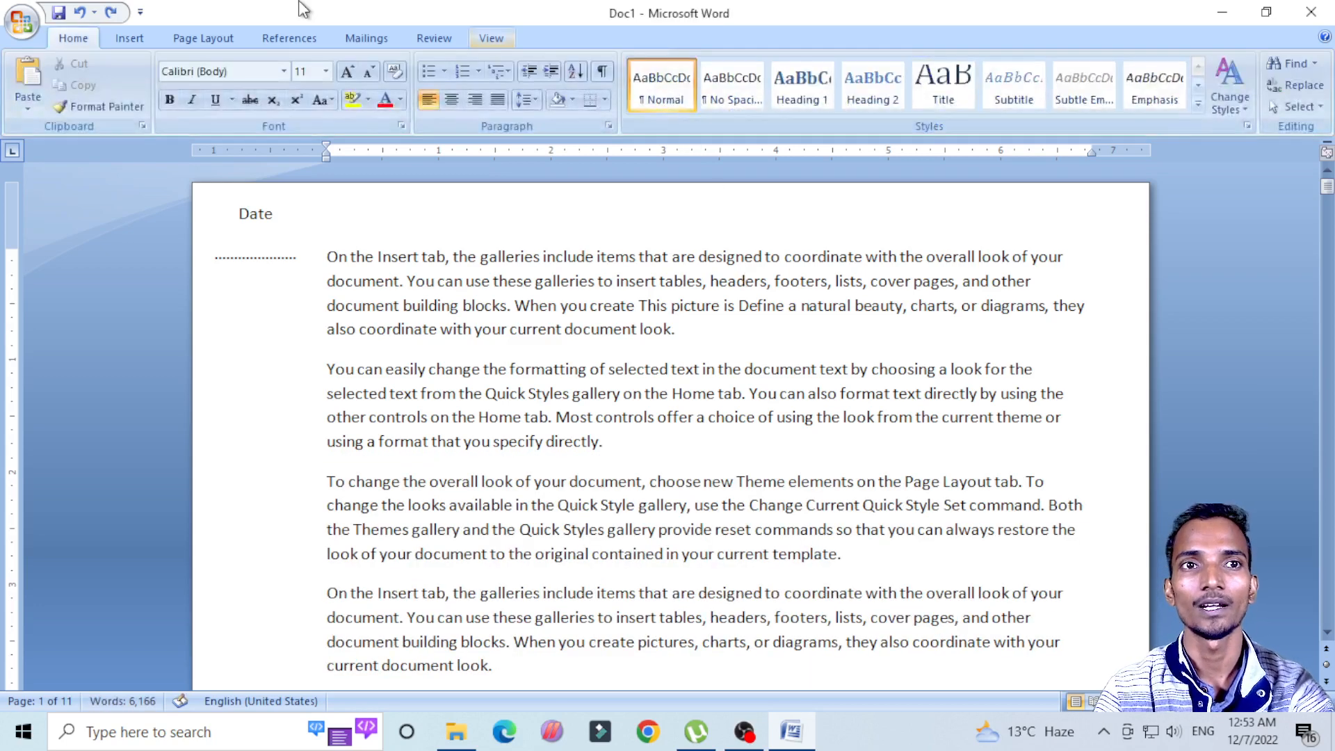
left_click(144, 41)
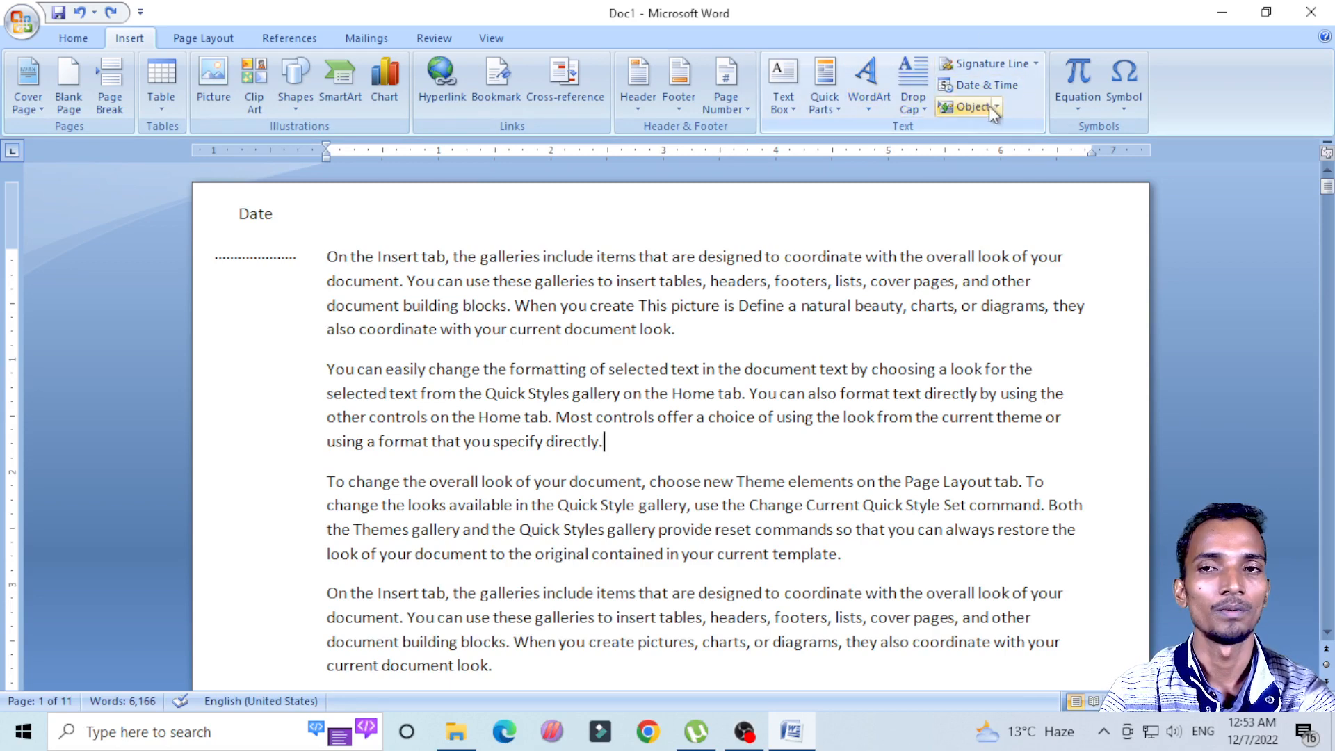
left_click(924, 107)
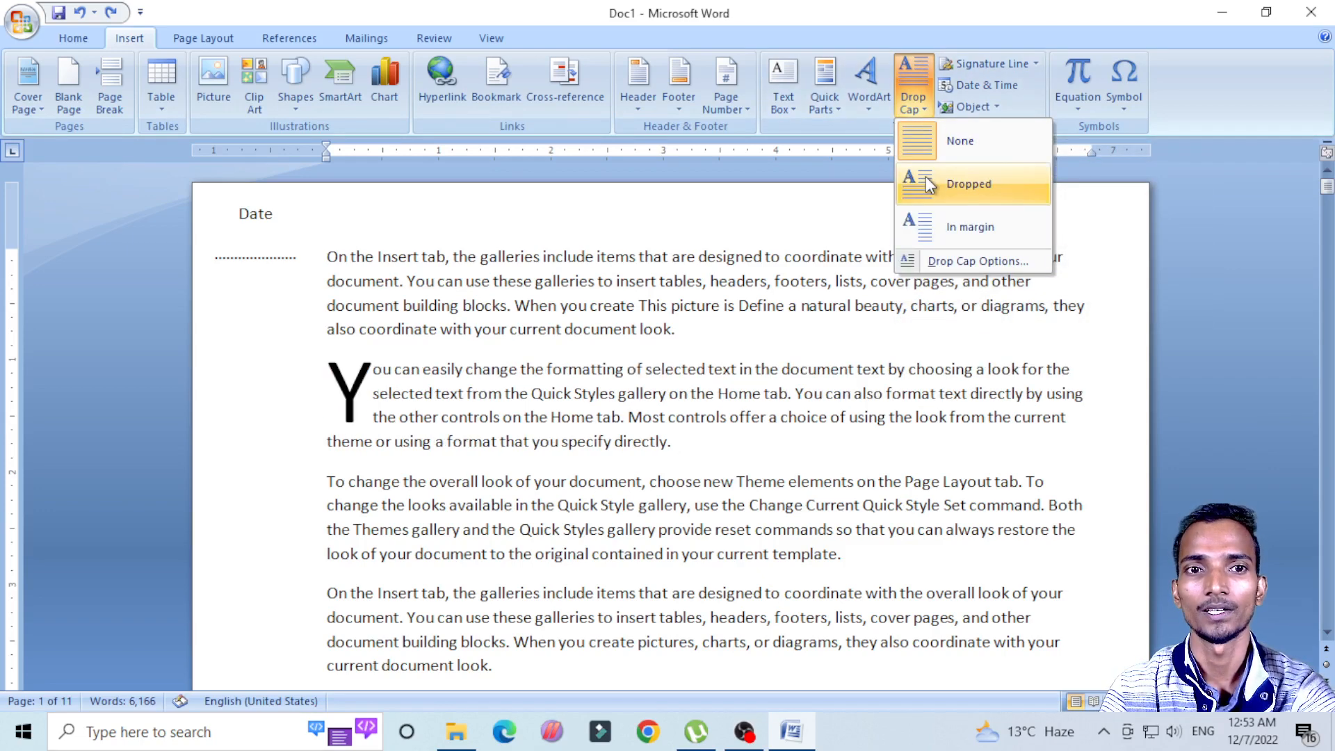
left_click(631, 282)
left_click_drag(327, 256, 696, 334)
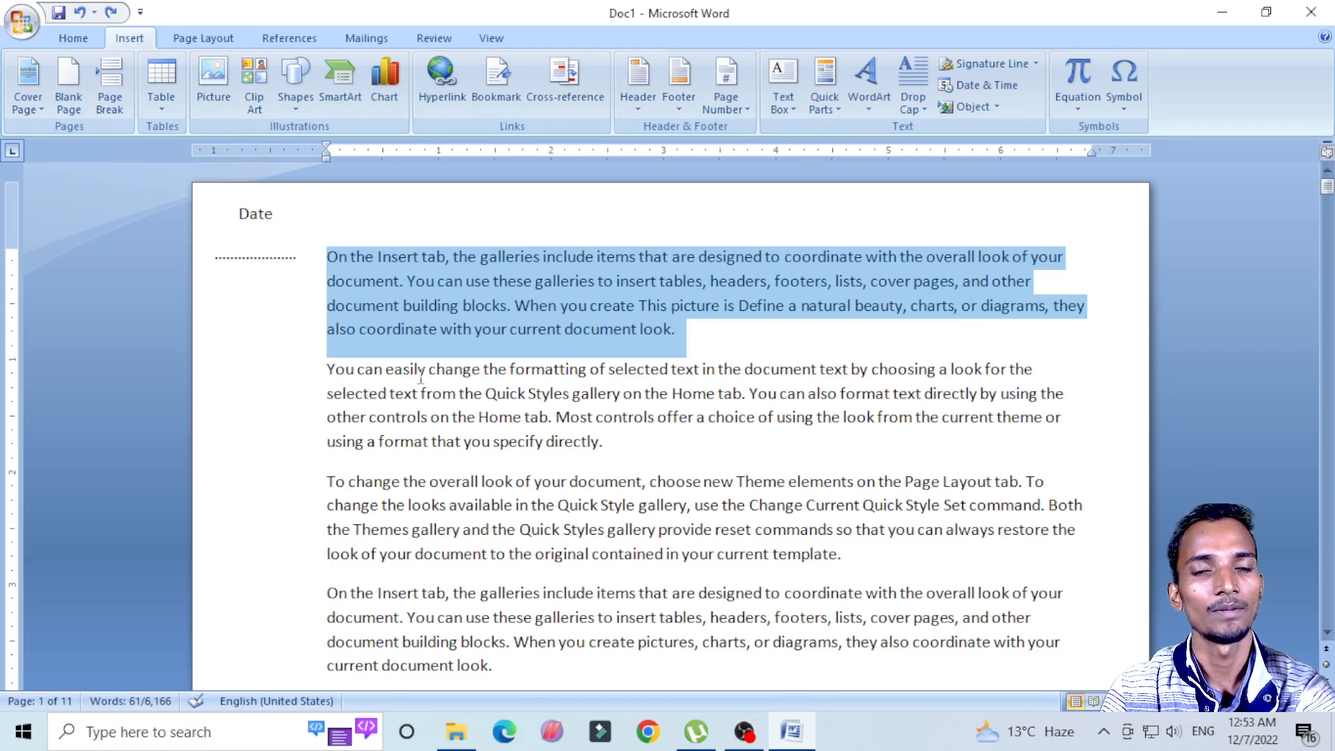
left_click(442, 393)
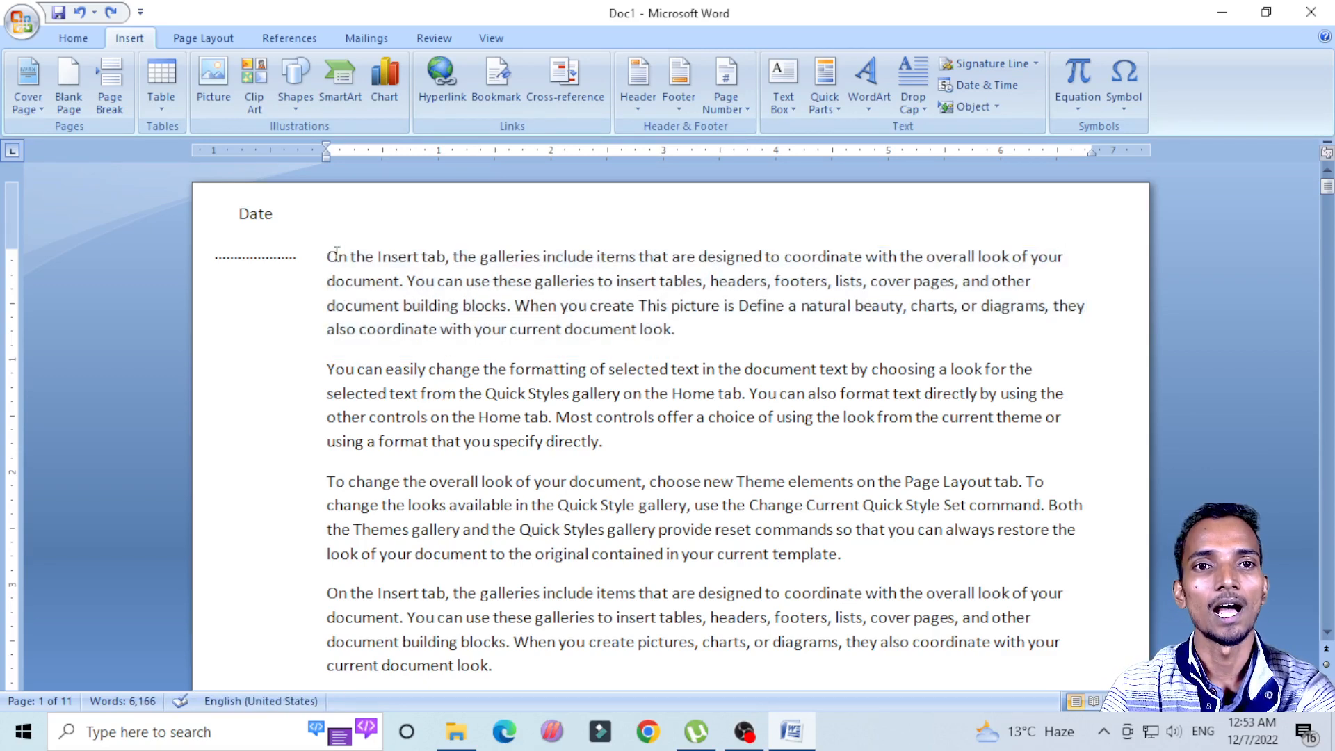
left_click_drag(326, 257, 681, 333)
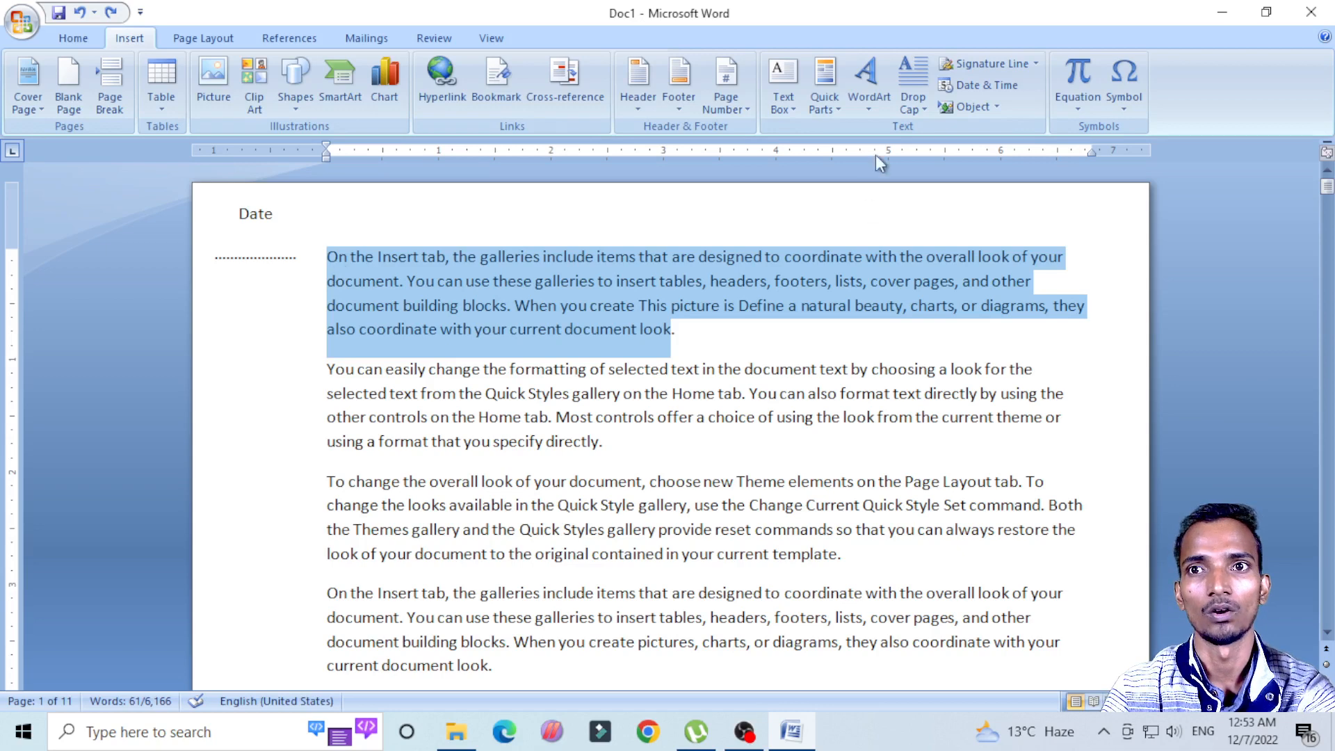
left_click(923, 103)
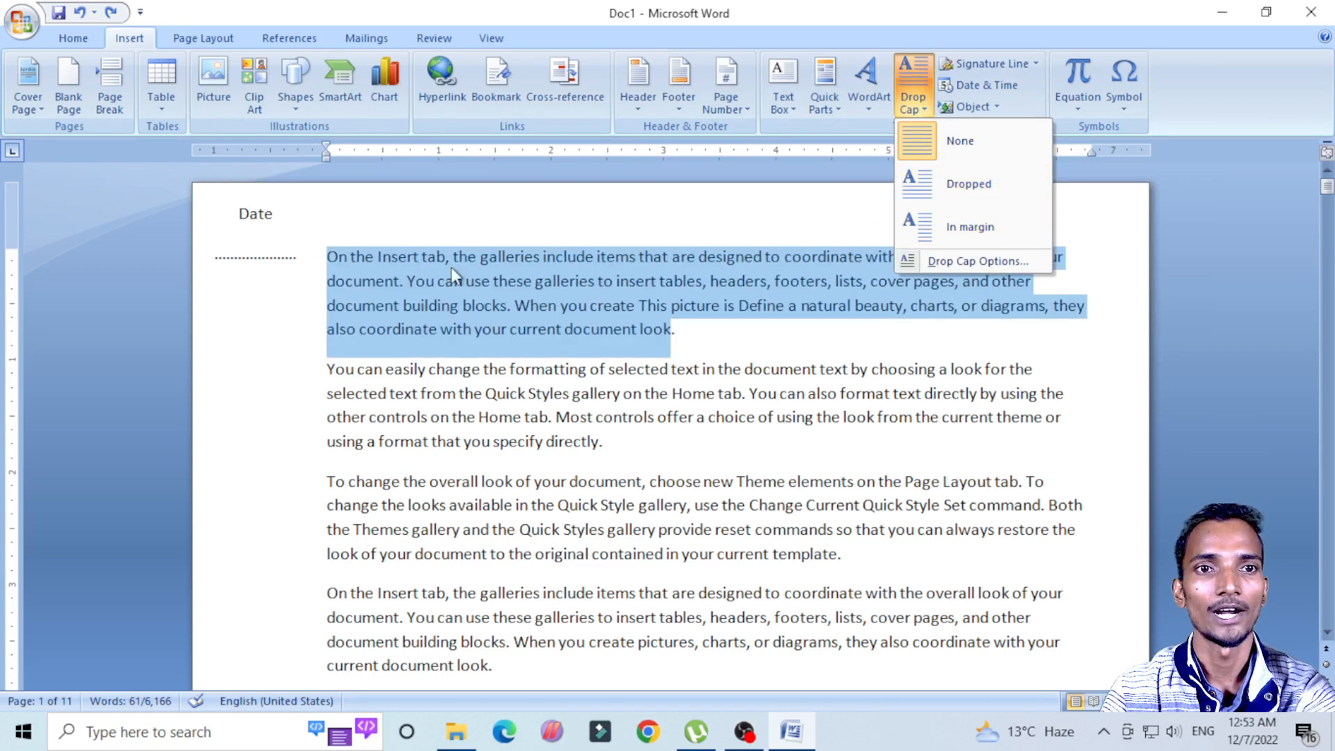
left_click(440, 407)
Step: Apply a Dropped drop cap to the second paragraph, beginning "You can easily change", and deselect it
left_click(324, 369)
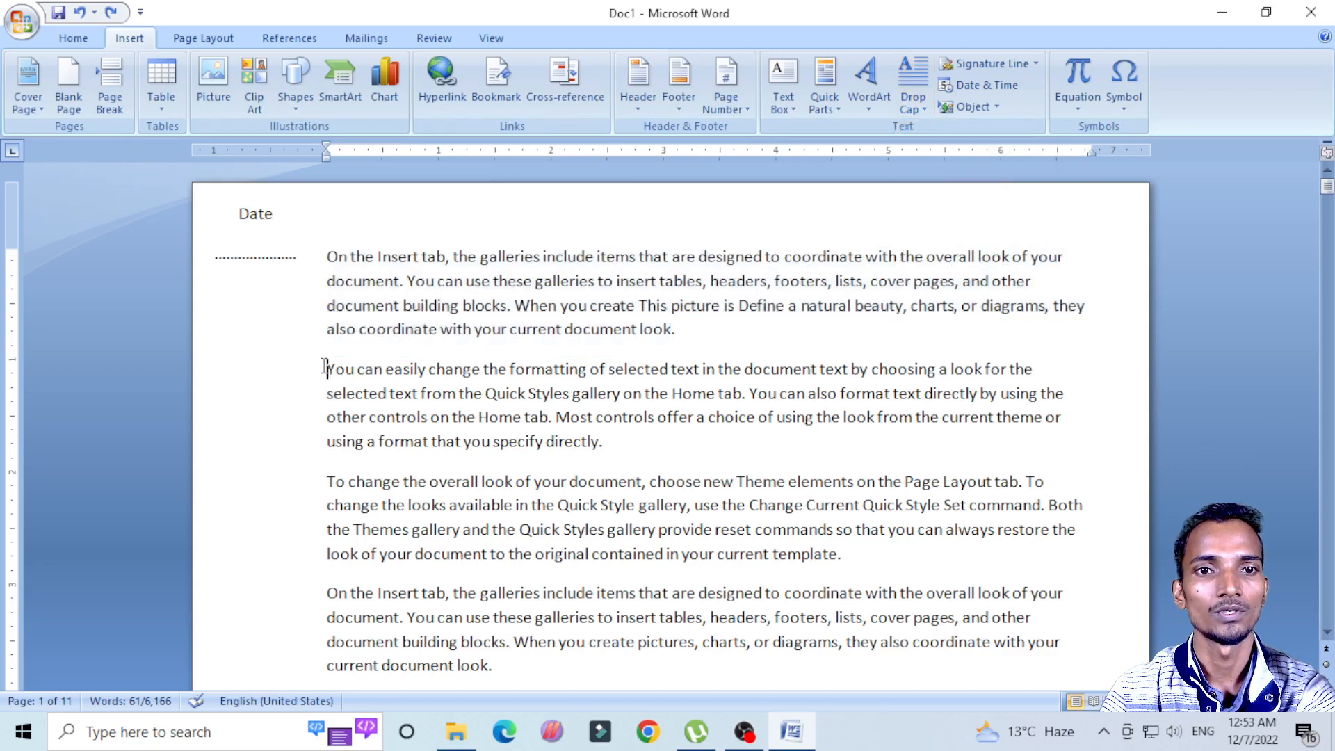
left_click_drag(324, 369, 612, 444)
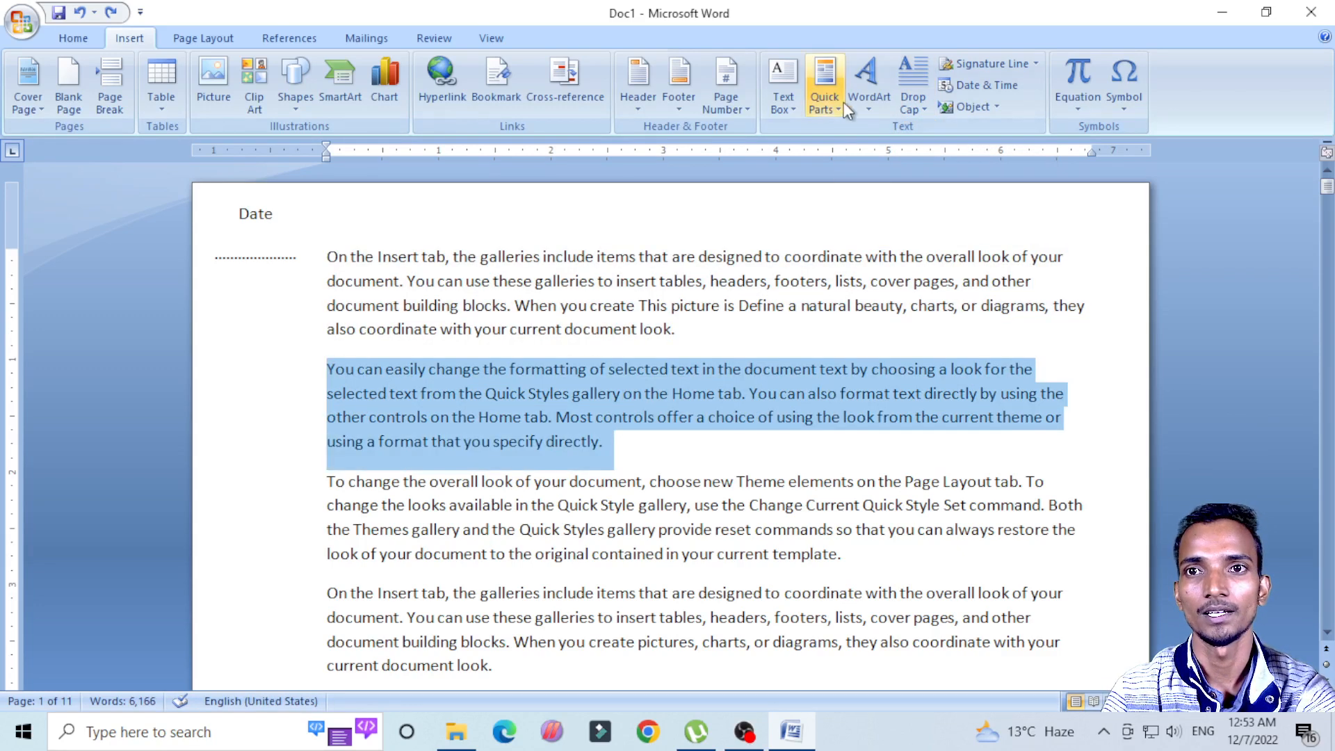
left_click(909, 106)
left_click(953, 190)
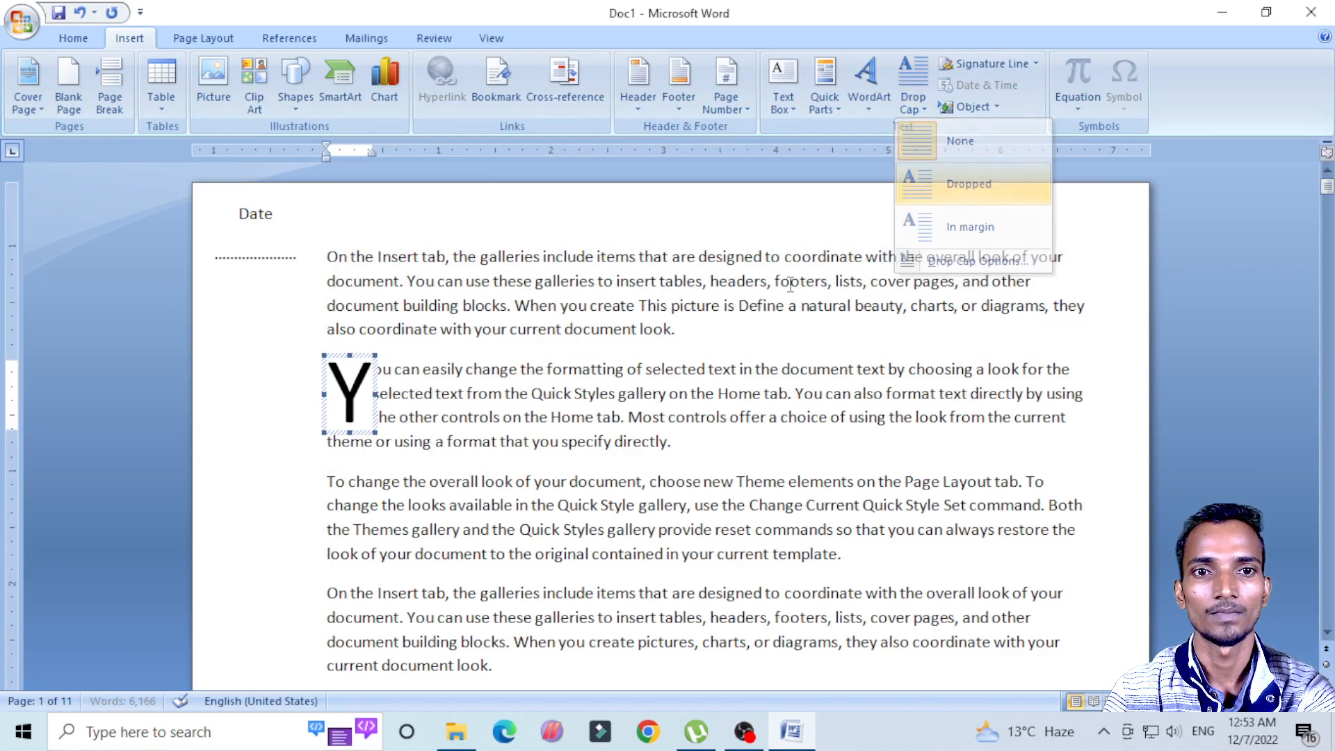
left_click(567, 481)
Step: Apply a Dropped drop cap to the third paragraph, beginning "To change the overall look", and deselect it
scroll(496, 496, "down", 1)
left_click_drag(326, 426, 873, 504)
left_click(911, 104)
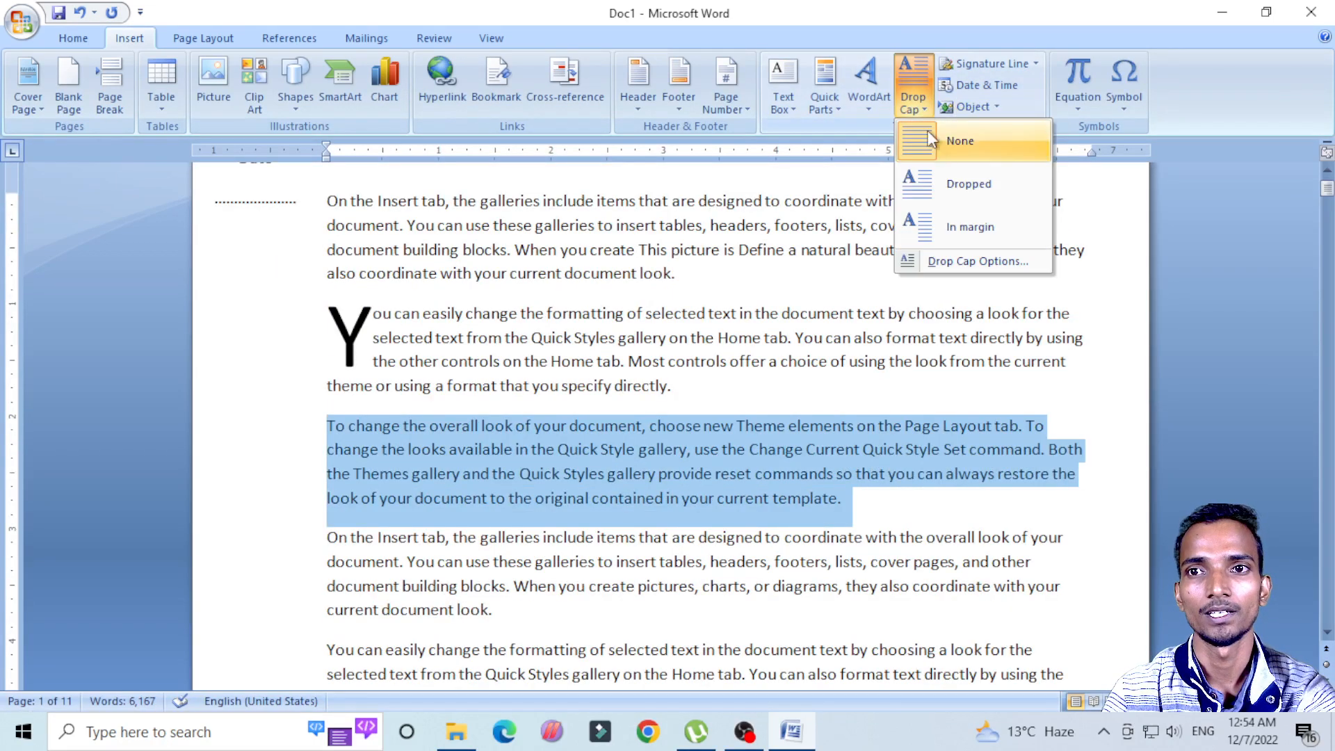
left_click(936, 185)
scroll(557, 445, "down", 3)
left_click(423, 420)
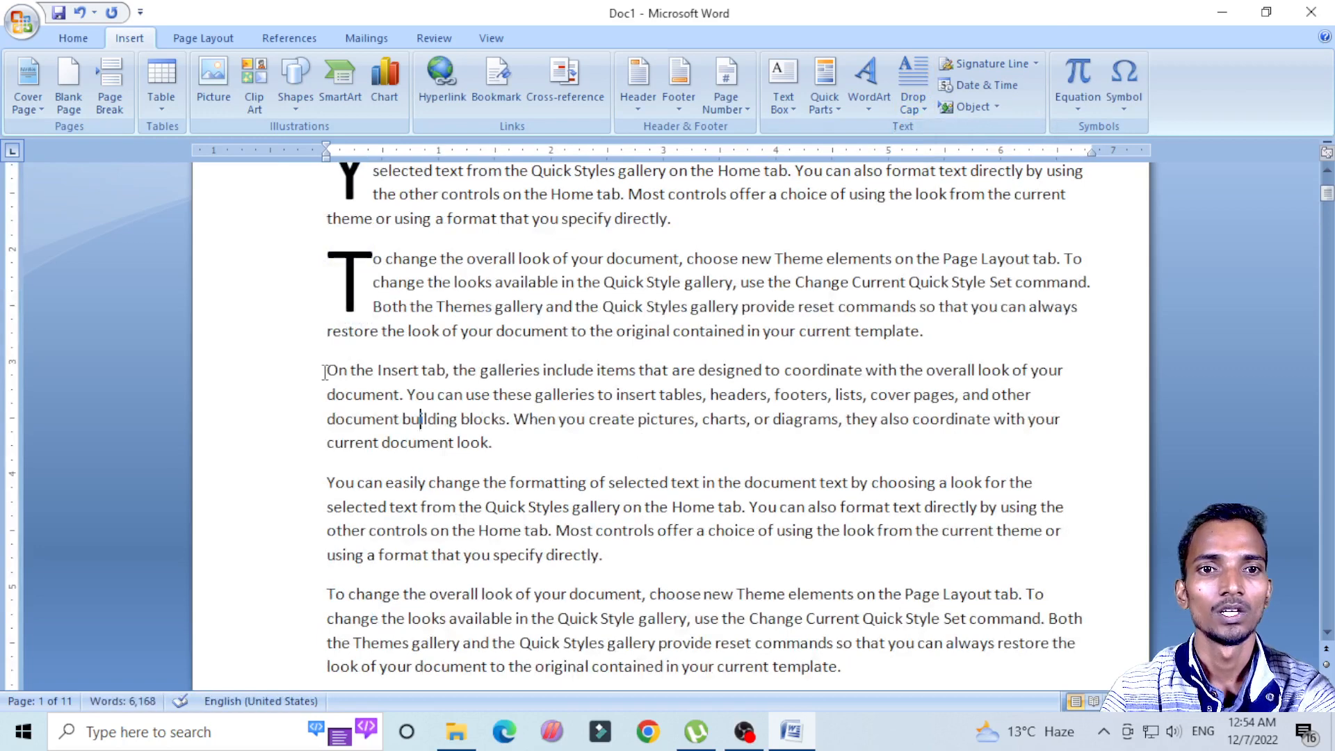
Step: Apply an In margin drop cap to the fourth paragraph, beginning "On the Insert tab", and deselect it
left_click_drag(326, 370, 522, 443)
left_click(918, 105)
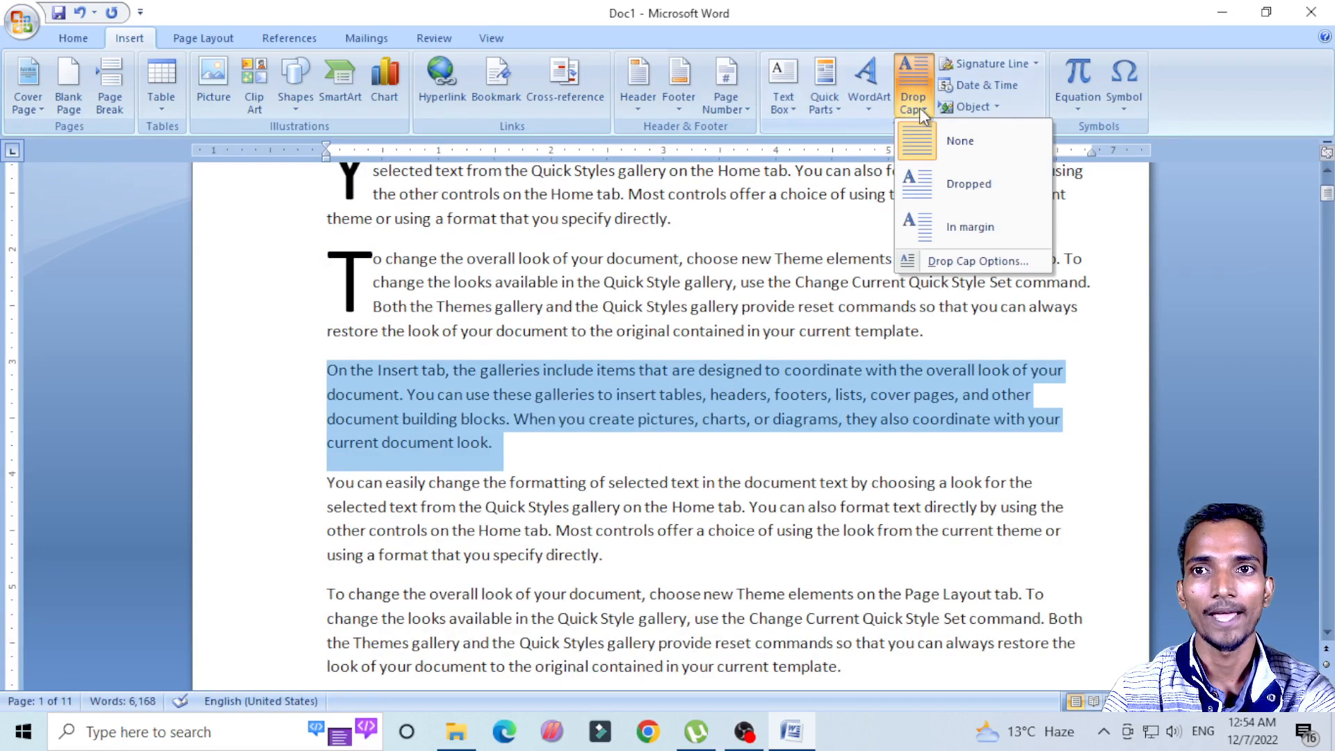
left_click(933, 227)
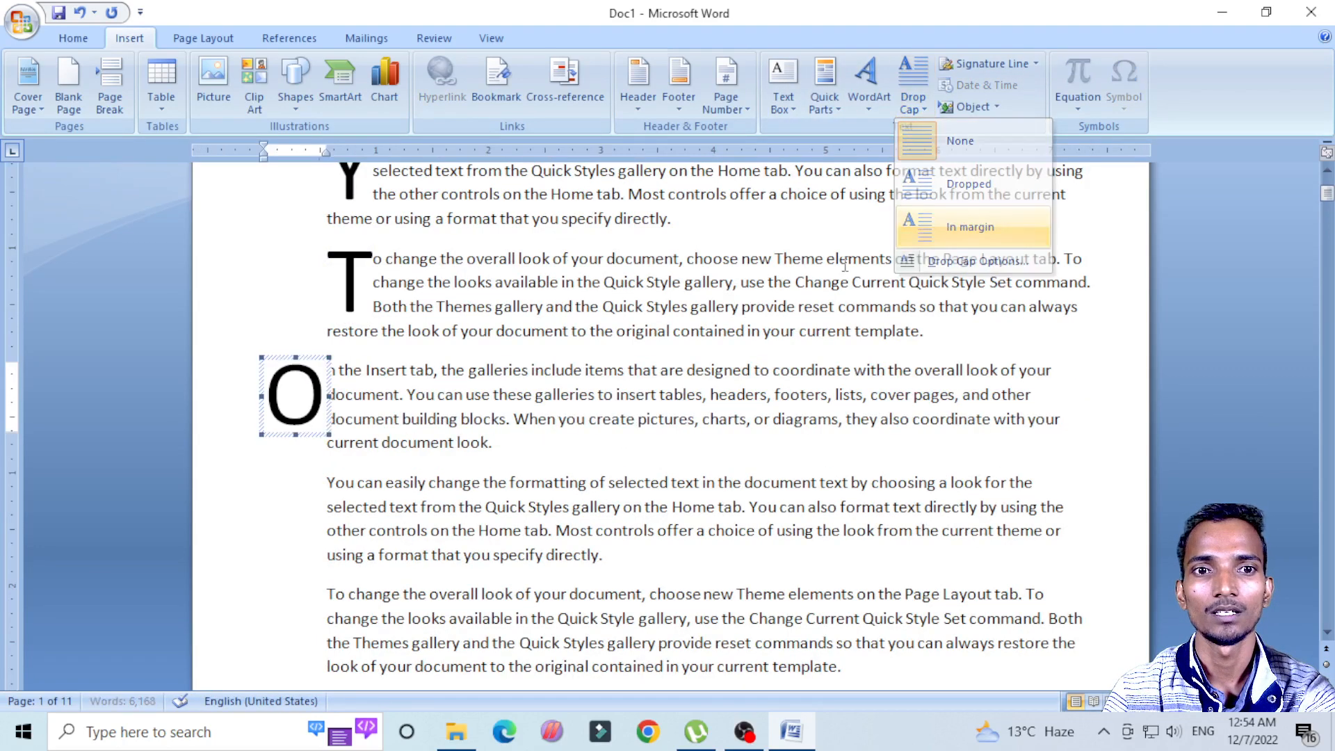
left_click(575, 470)
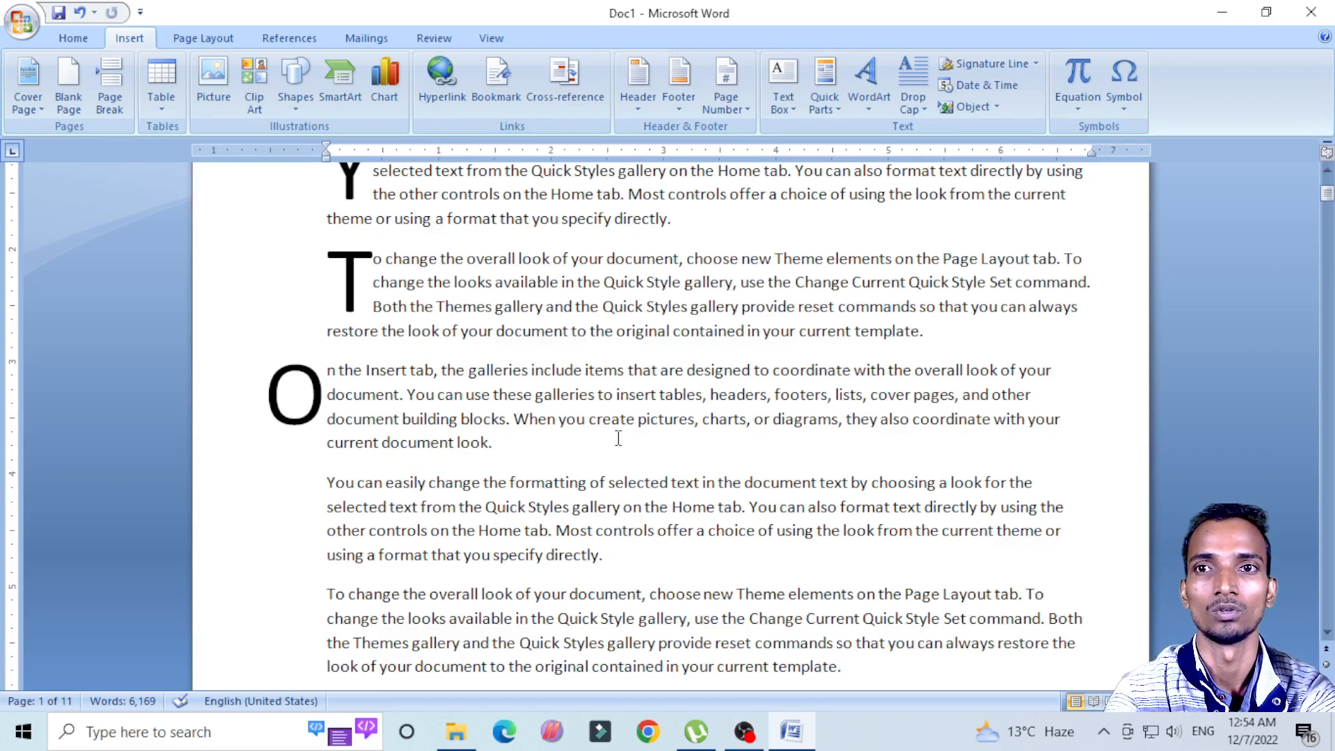
Step: Examine the Drop Cap dialog's position, font, lines-to-drop and distance settings for the fourth paragraph, leaving them unchanged
left_click(916, 115)
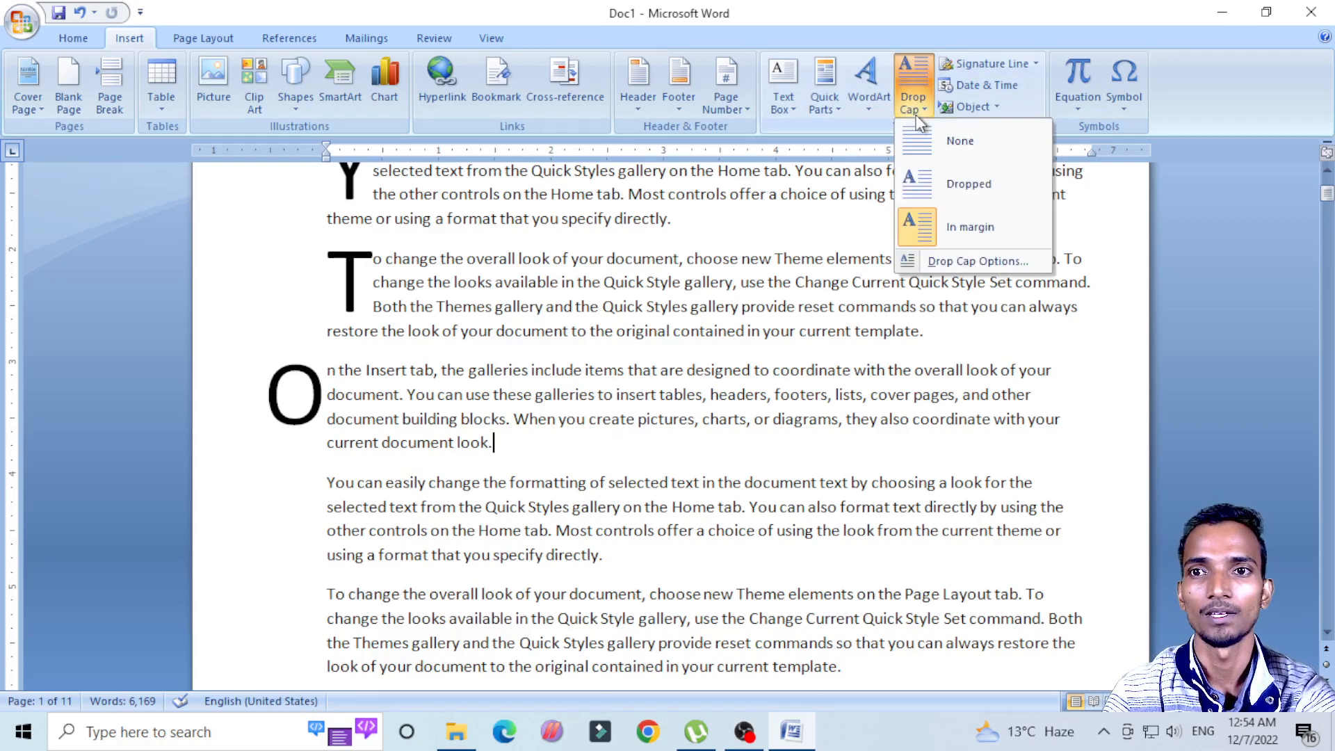
left_click(957, 262)
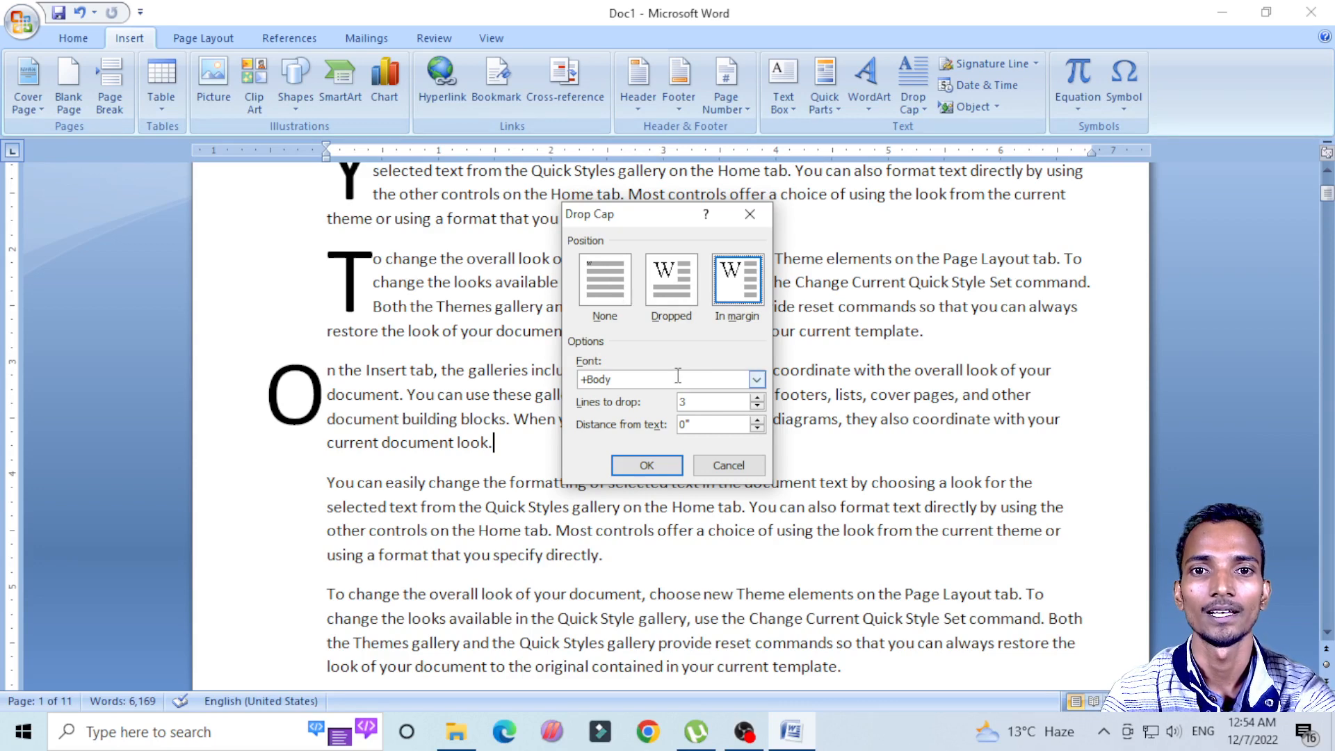
left_click(750, 214)
scroll(826, 218, "up", 2)
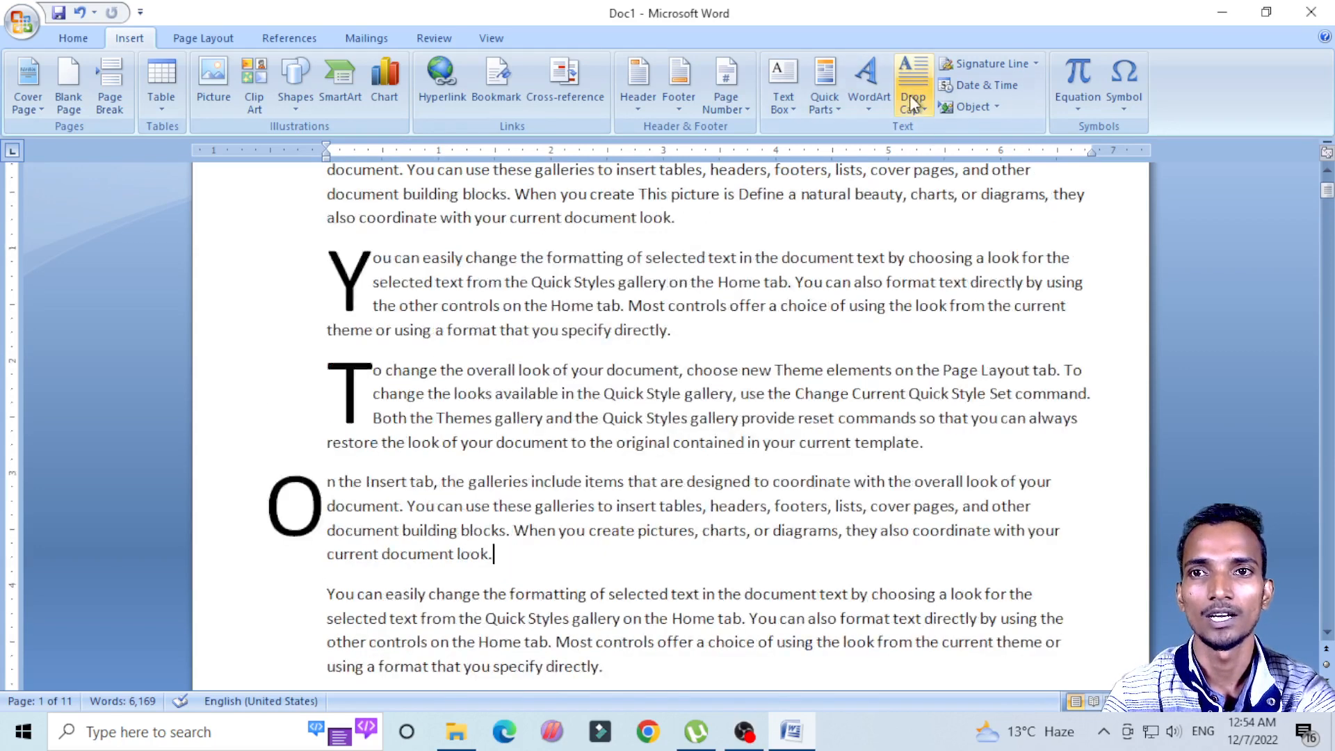
scroll(826, 217, "up", 1)
scroll(904, 105, "down", 4)
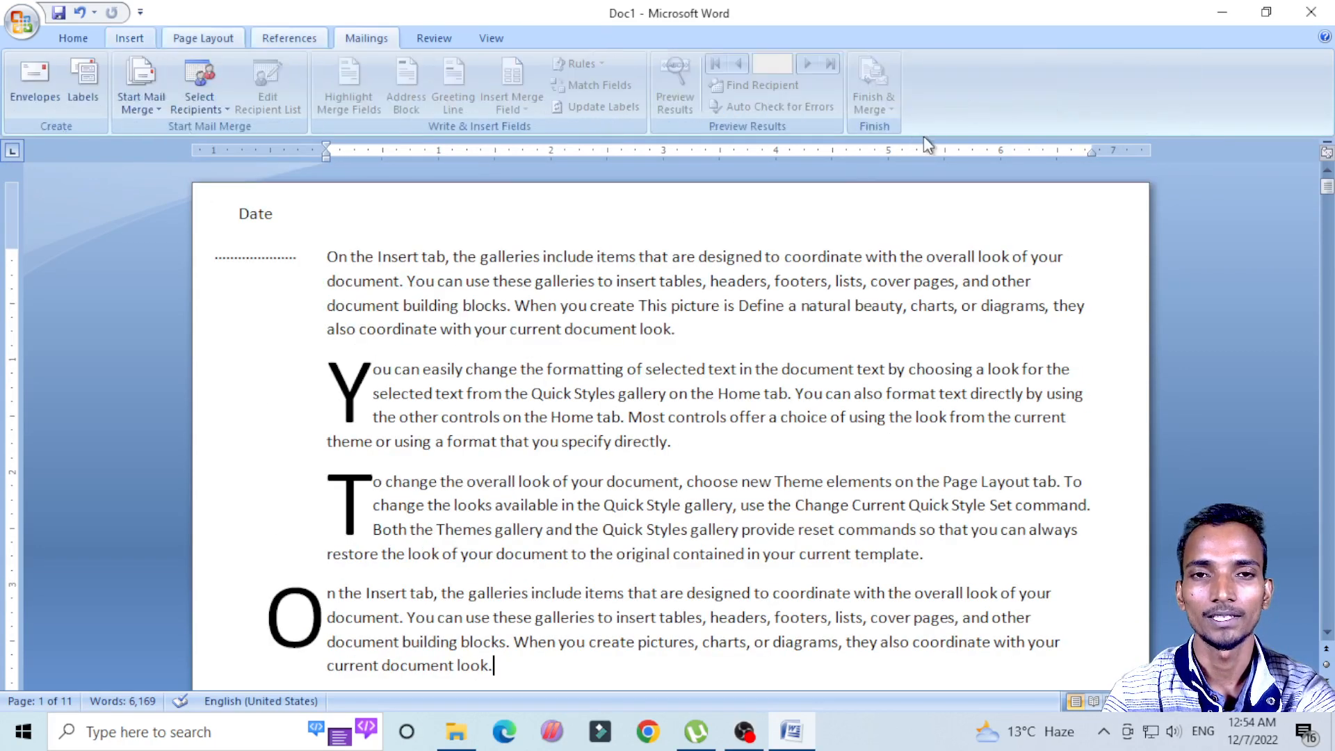
scroll(783, 352, "down", 1)
left_click(770, 395)
left_click(130, 38)
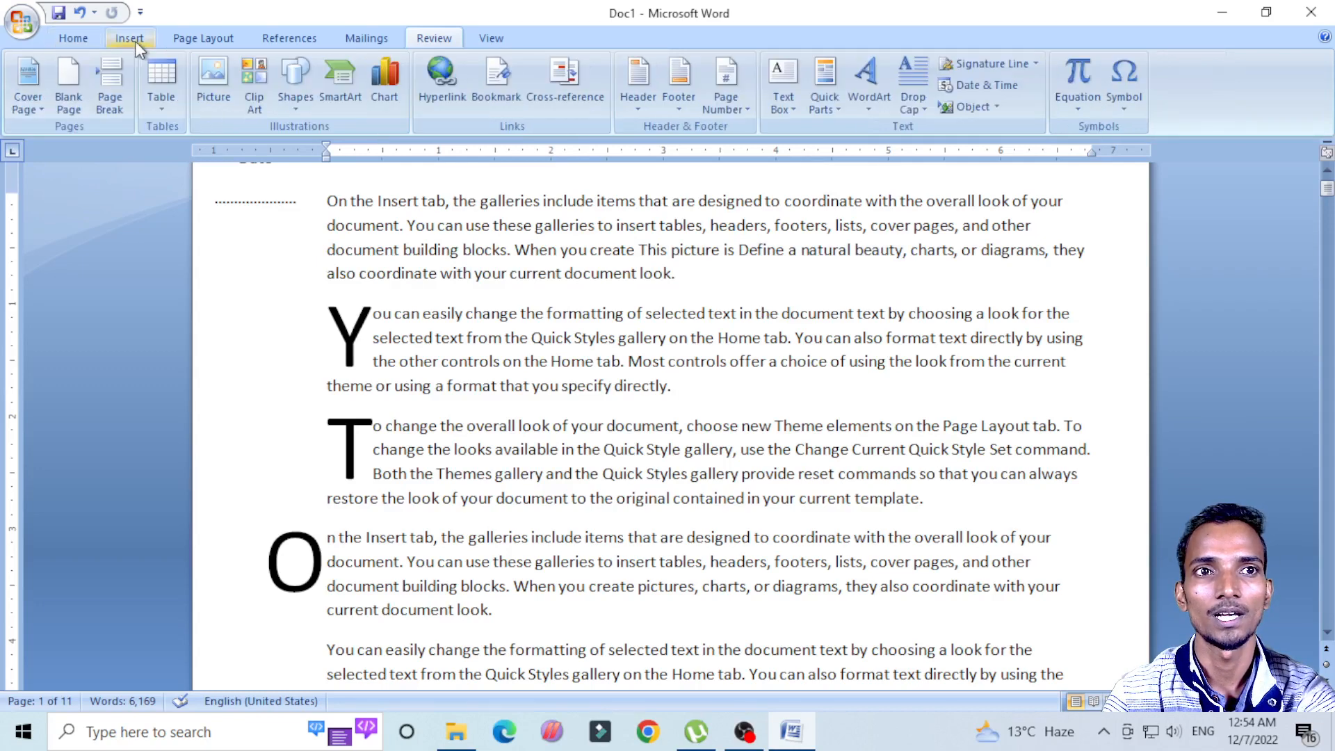
left_click(642, 338)
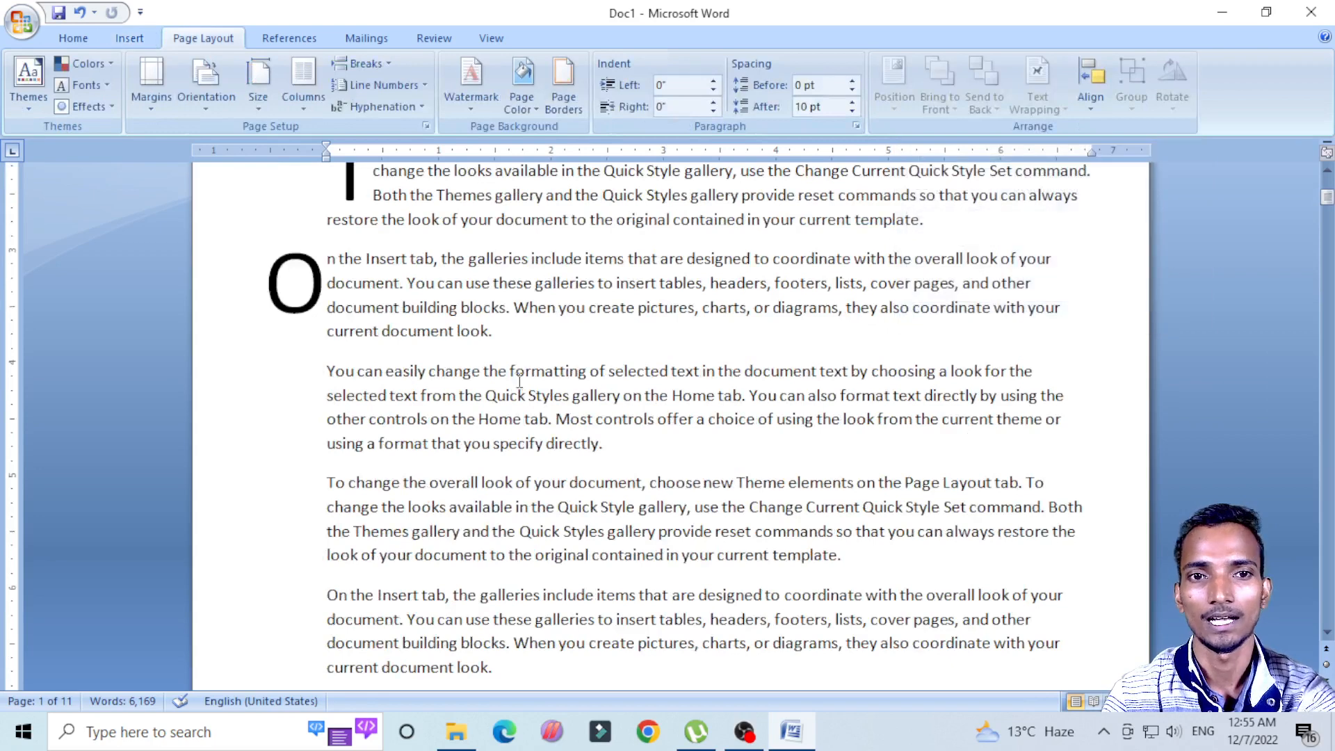
scroll(566, 393, "up", 2)
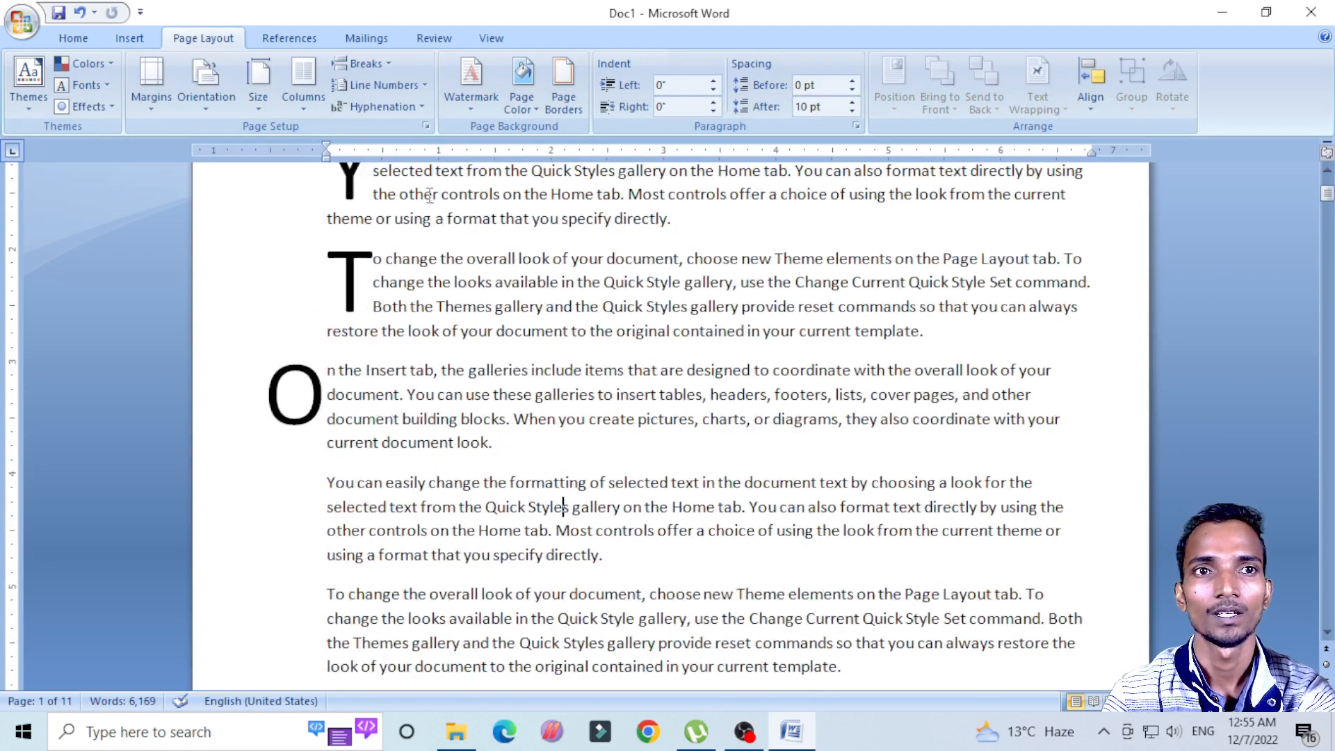
left_click(130, 39)
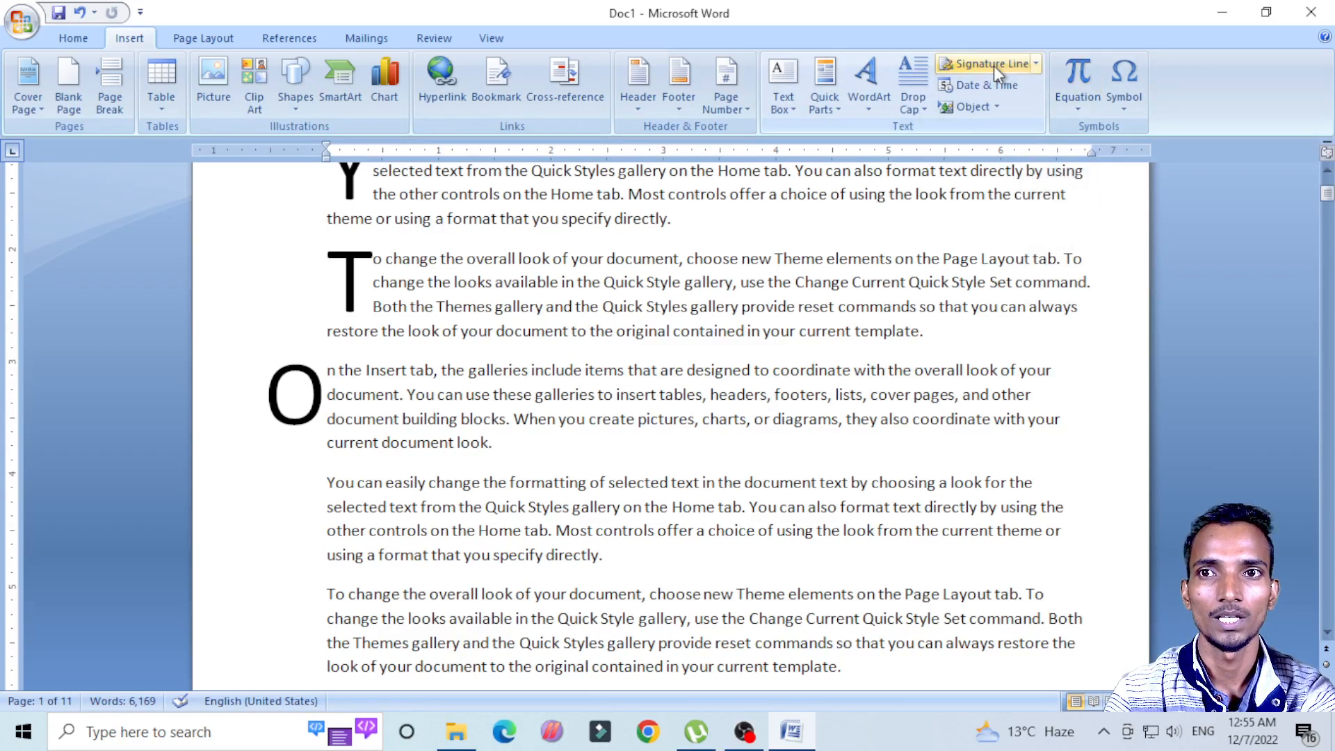
Step: Undo the drop caps on the second, third and fourth paragraphs and deselect the text
scroll(872, 292, "up", 3)
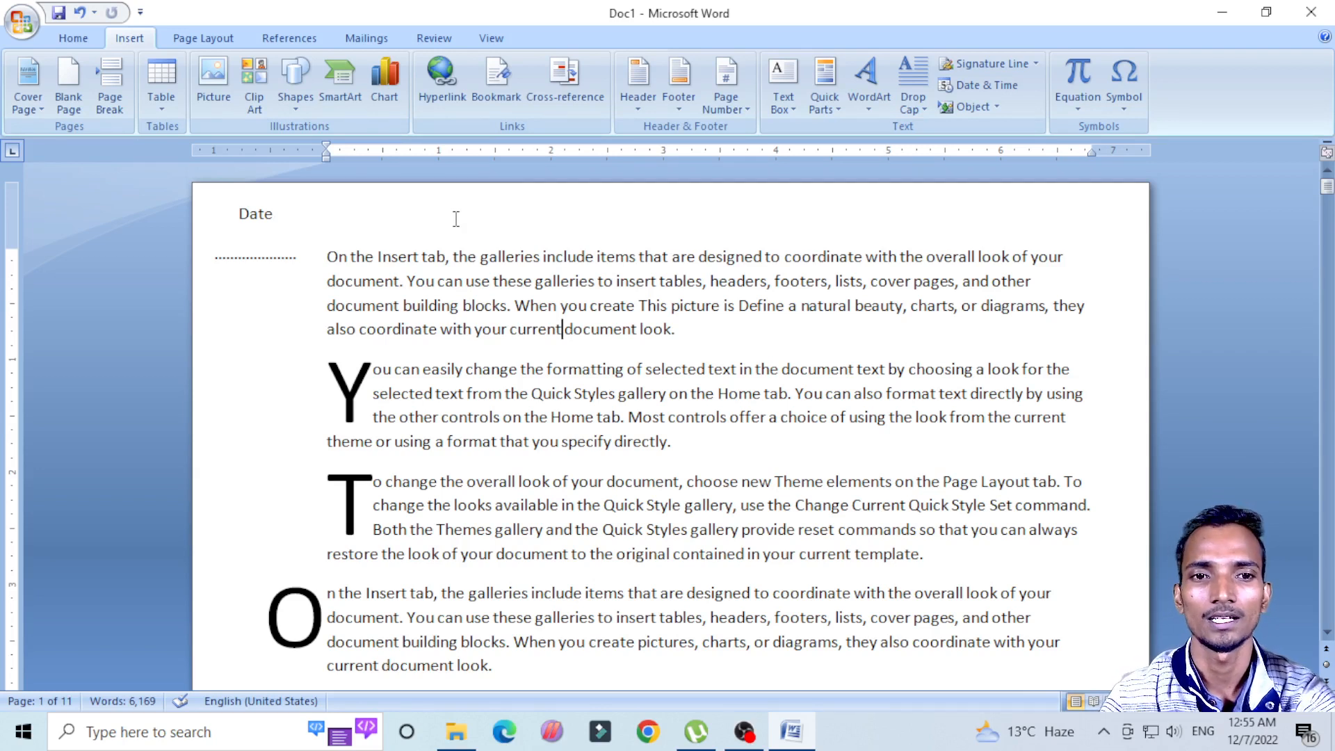
key("ctrl+z")
key("ctrl+z")
key("ctrl+z")
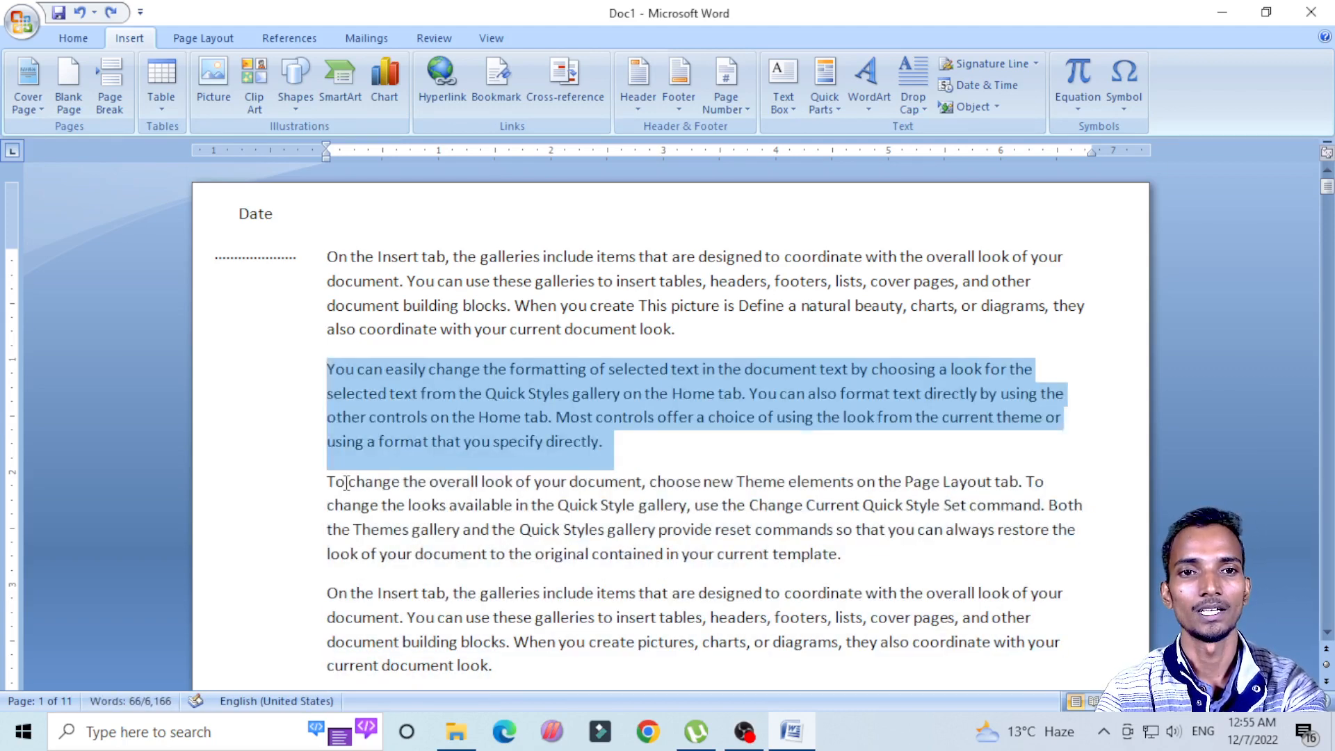
left_click(839, 306)
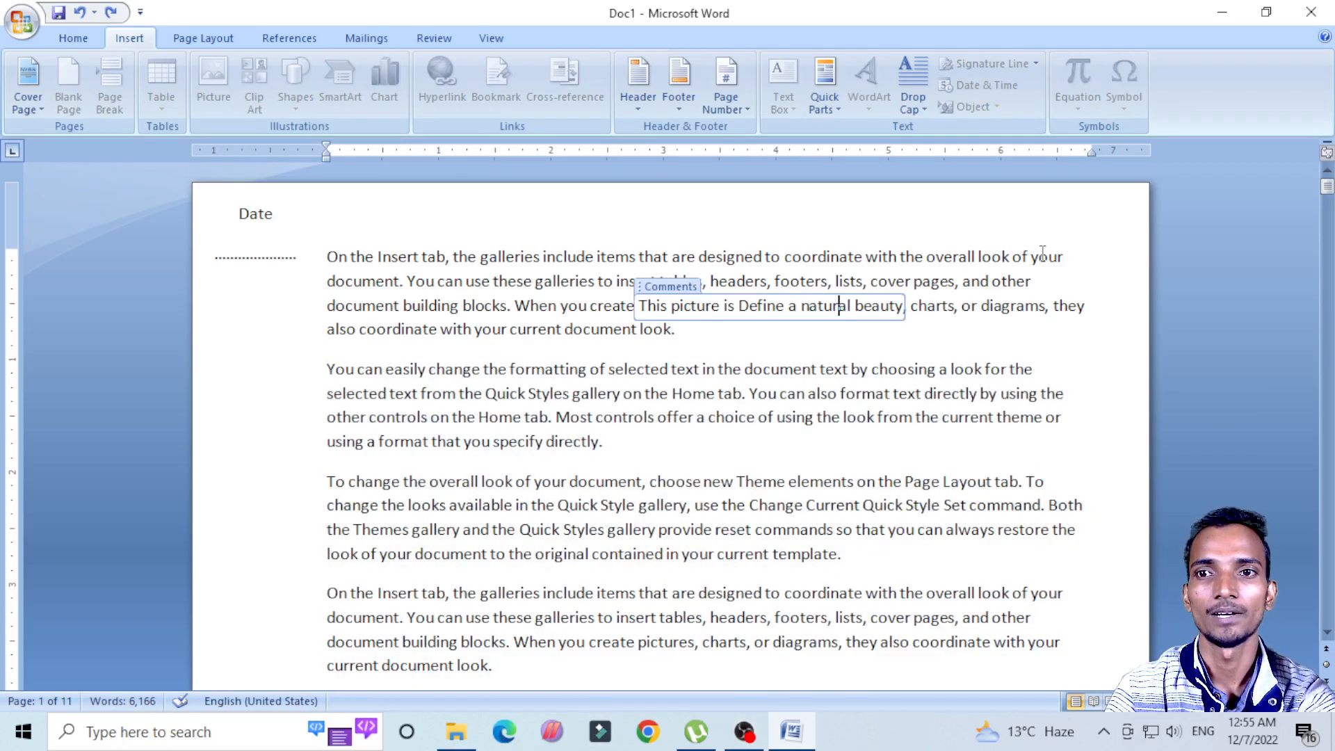
left_click(993, 256)
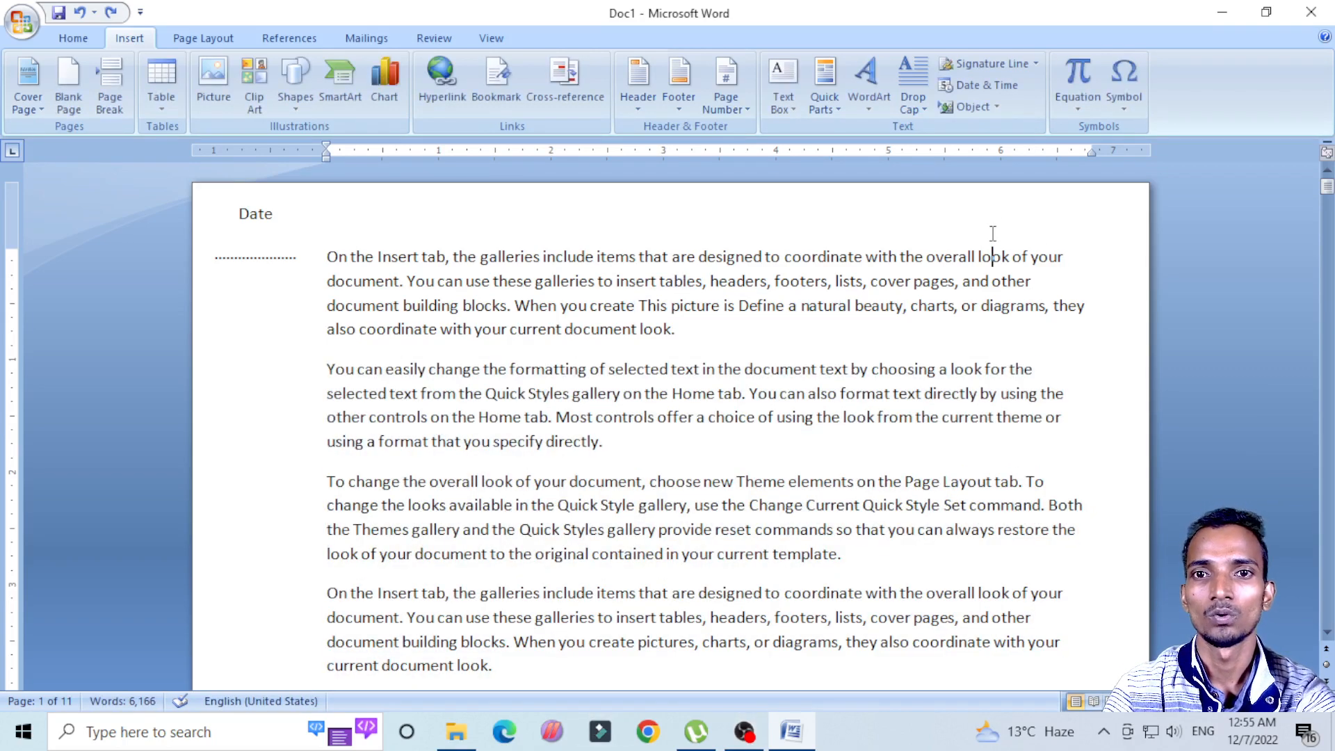
left_click(690, 354)
Step: Add two blank lines above the first paragraph and insert the date in the format "Wednesday, December 07, 2022" on the first one
left_click(327, 252)
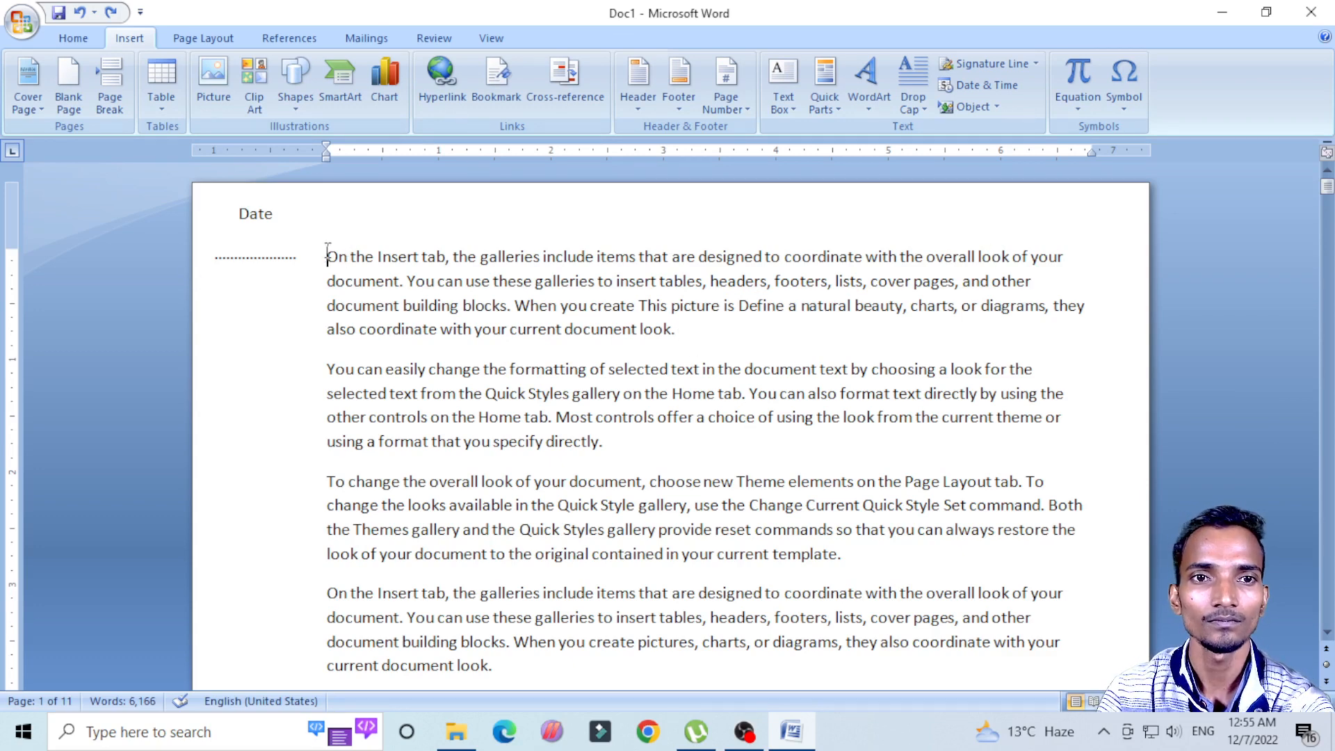
key("Return")
key("Return")
left_click(340, 253)
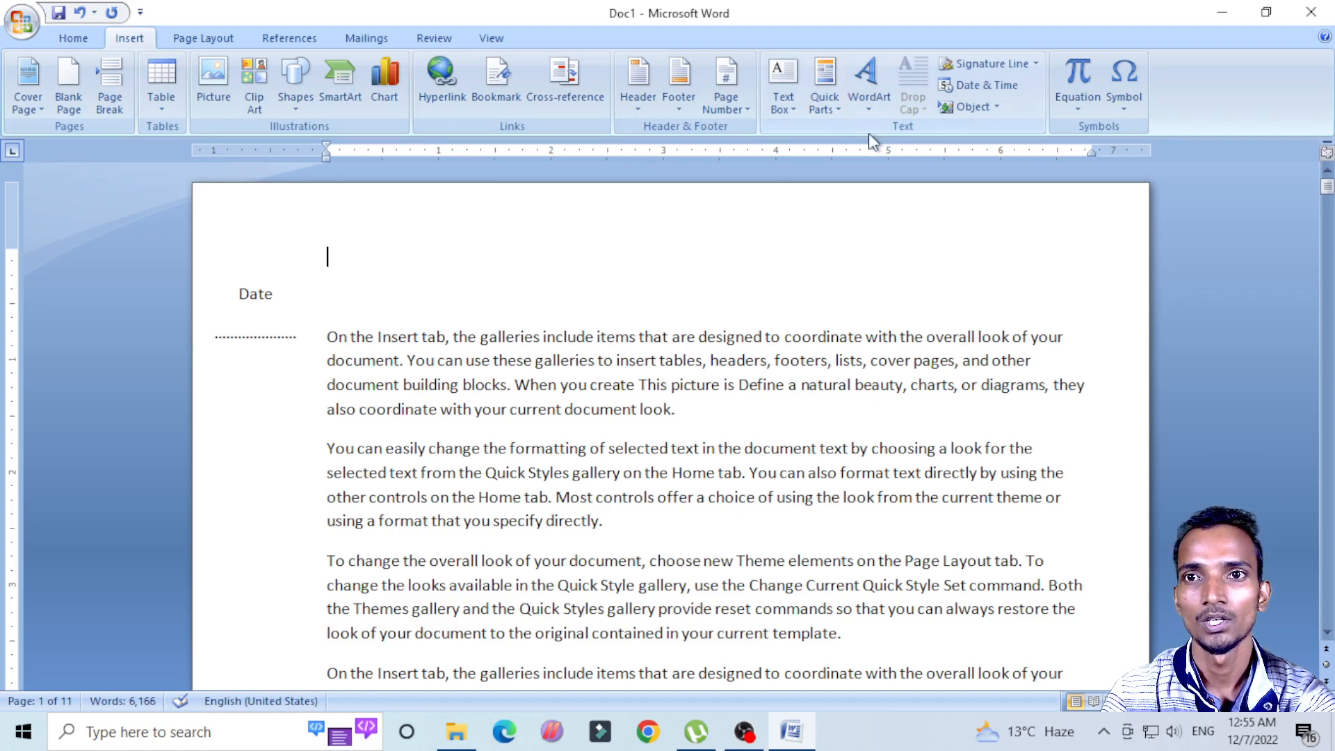
left_click(983, 86)
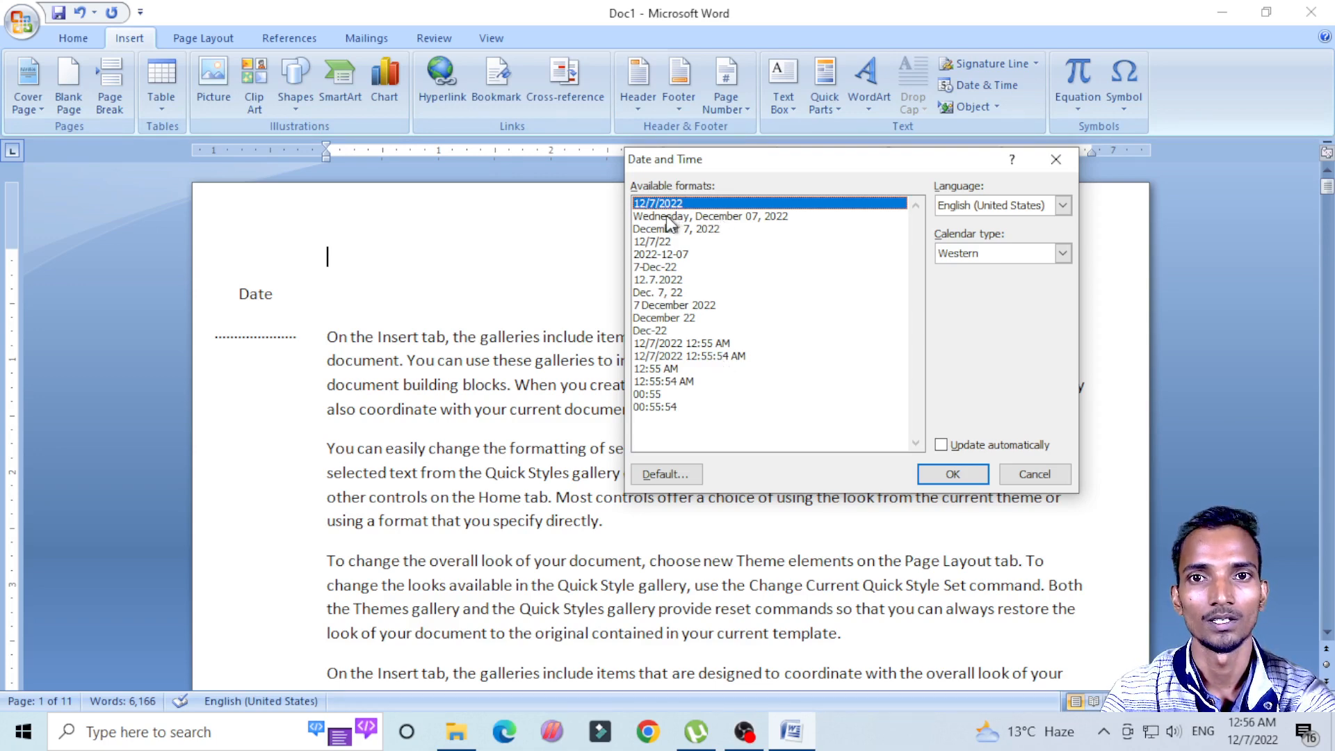
left_click(738, 216)
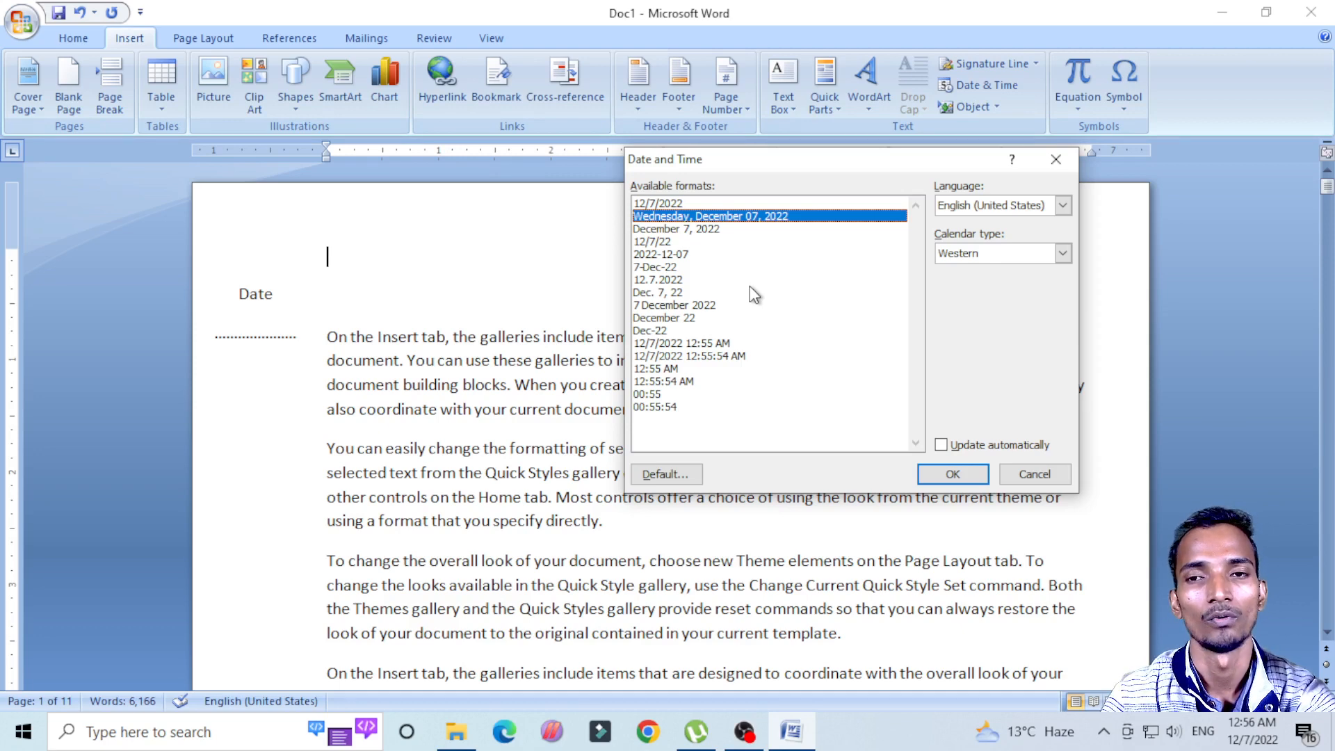
left_click(953, 475)
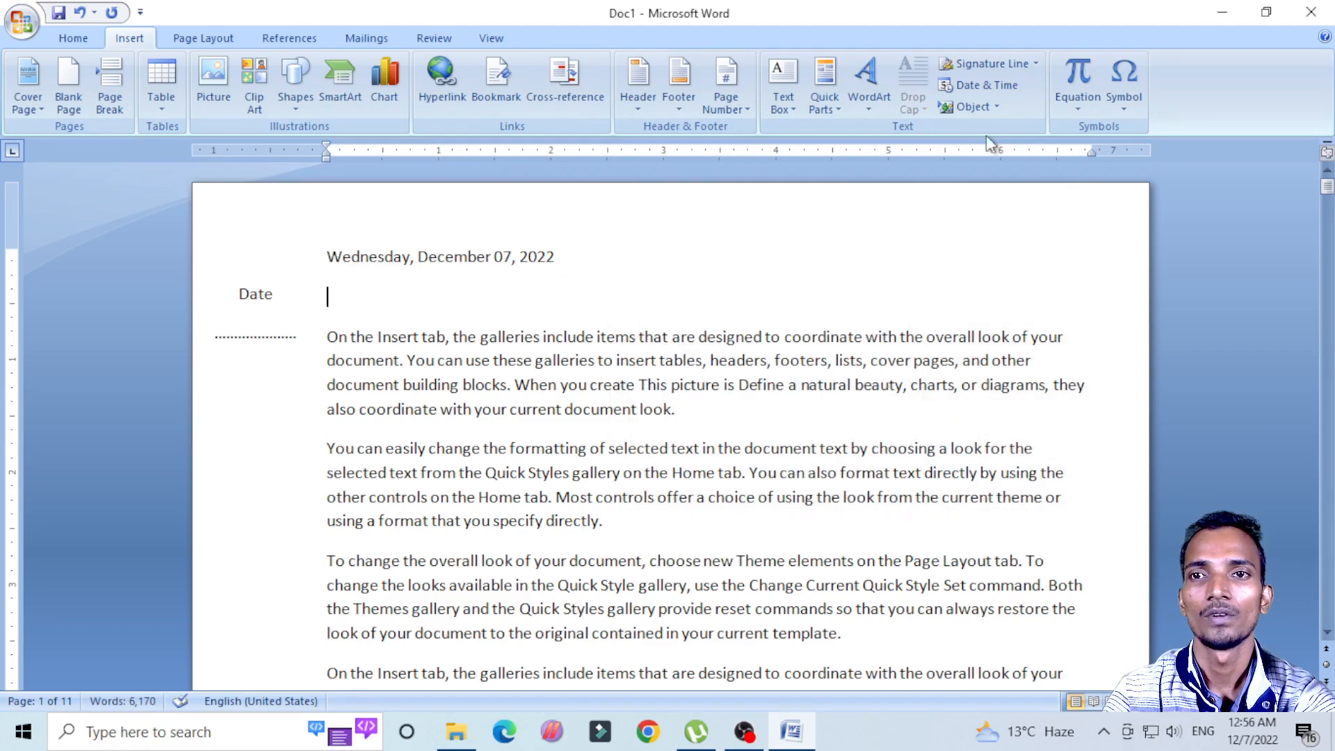
Step: Look through the object types that can be embedded in the document and close the Object dialog
left_click(987, 106)
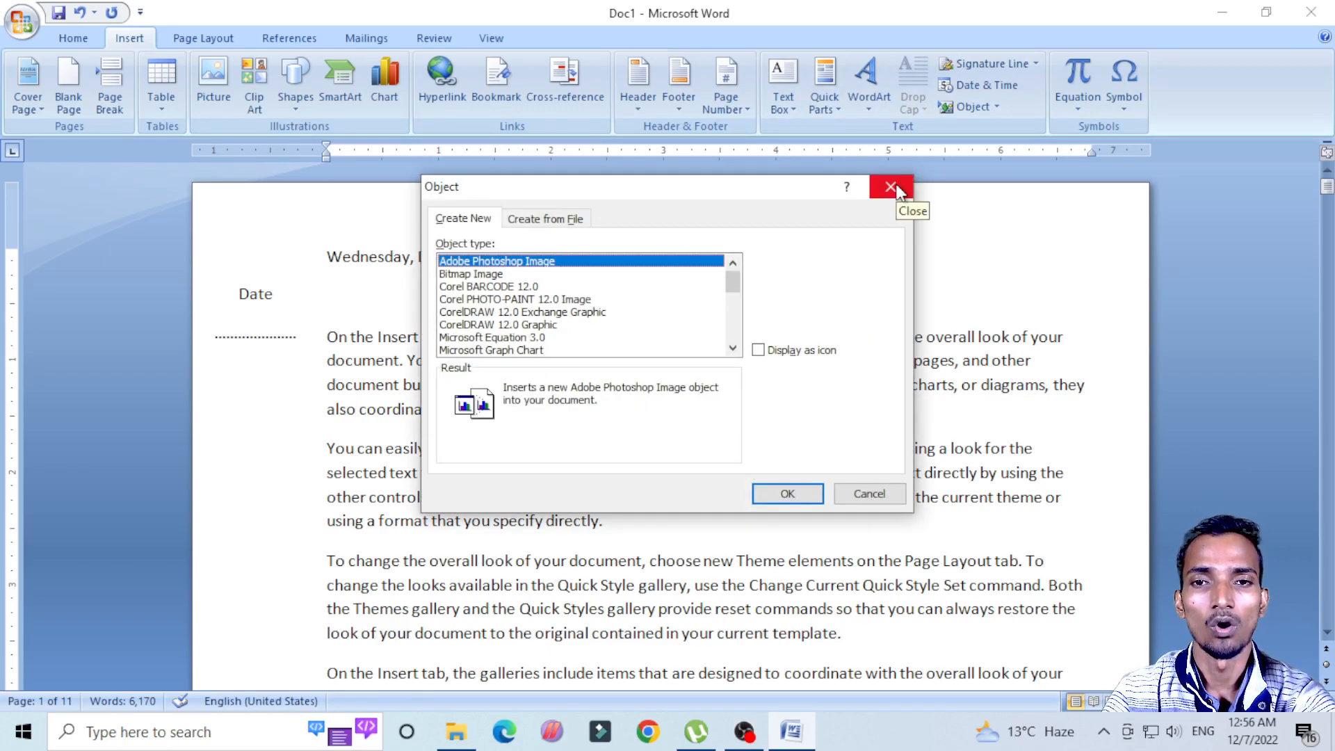
left_click(734, 349)
left_click(734, 349)
left_click(735, 349)
left_click(734, 349)
left_click(734, 349)
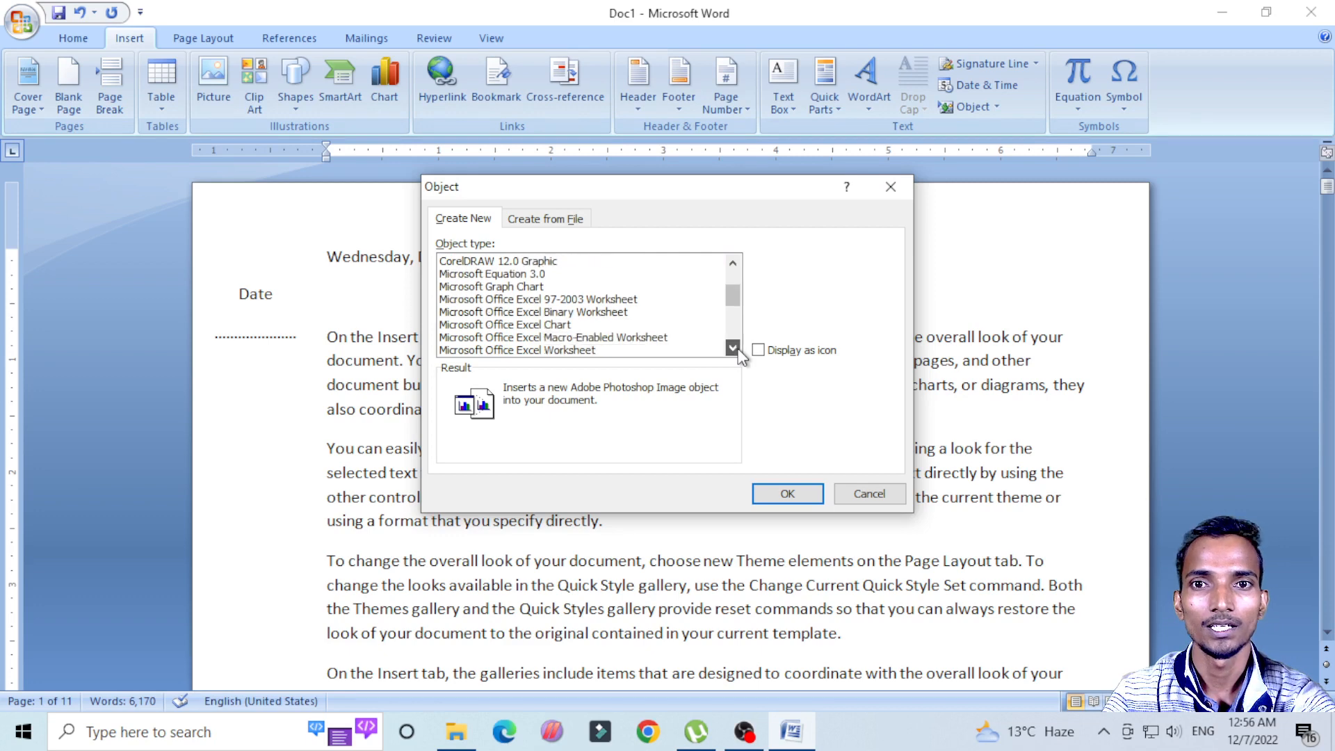
left_click(734, 349)
left_click(891, 186)
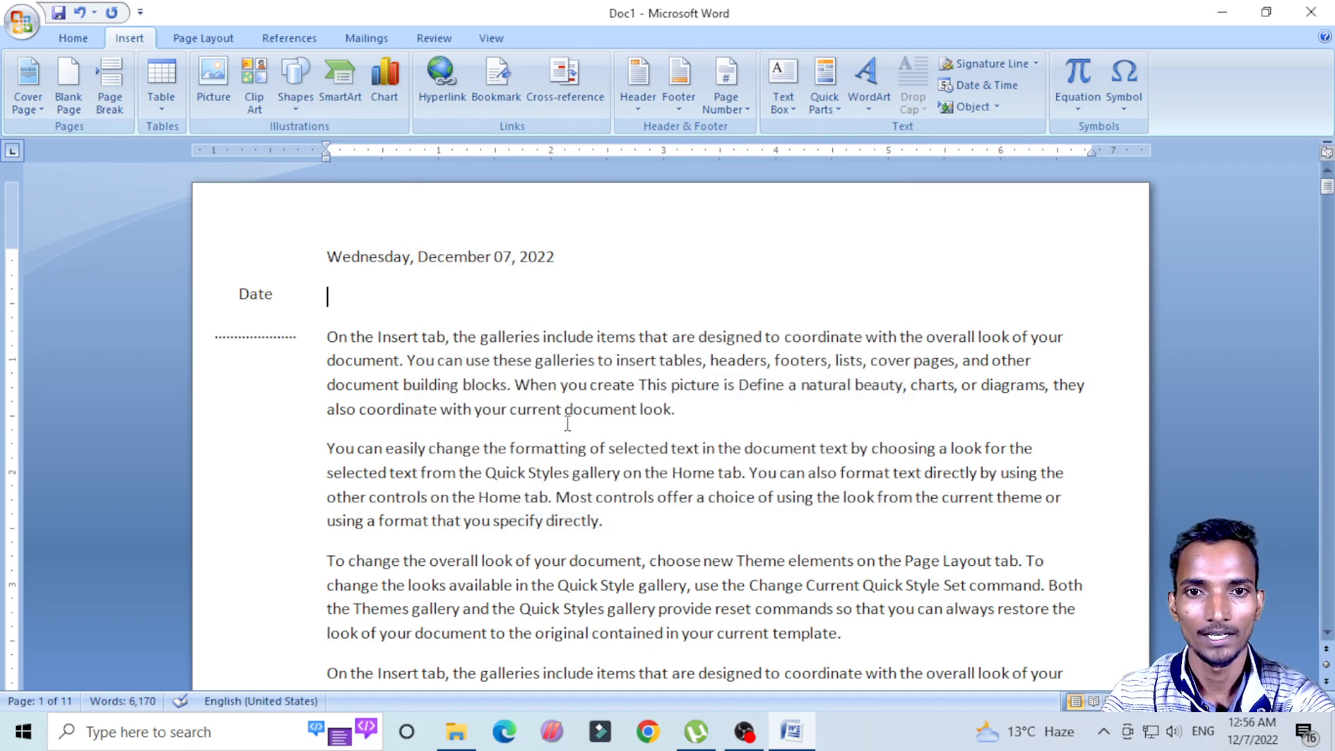
Step: Insert a new Microsoft Office Excel Worksheet object at the end of the first paragraph and return to the document text
left_click(569, 415)
left_click(695, 415)
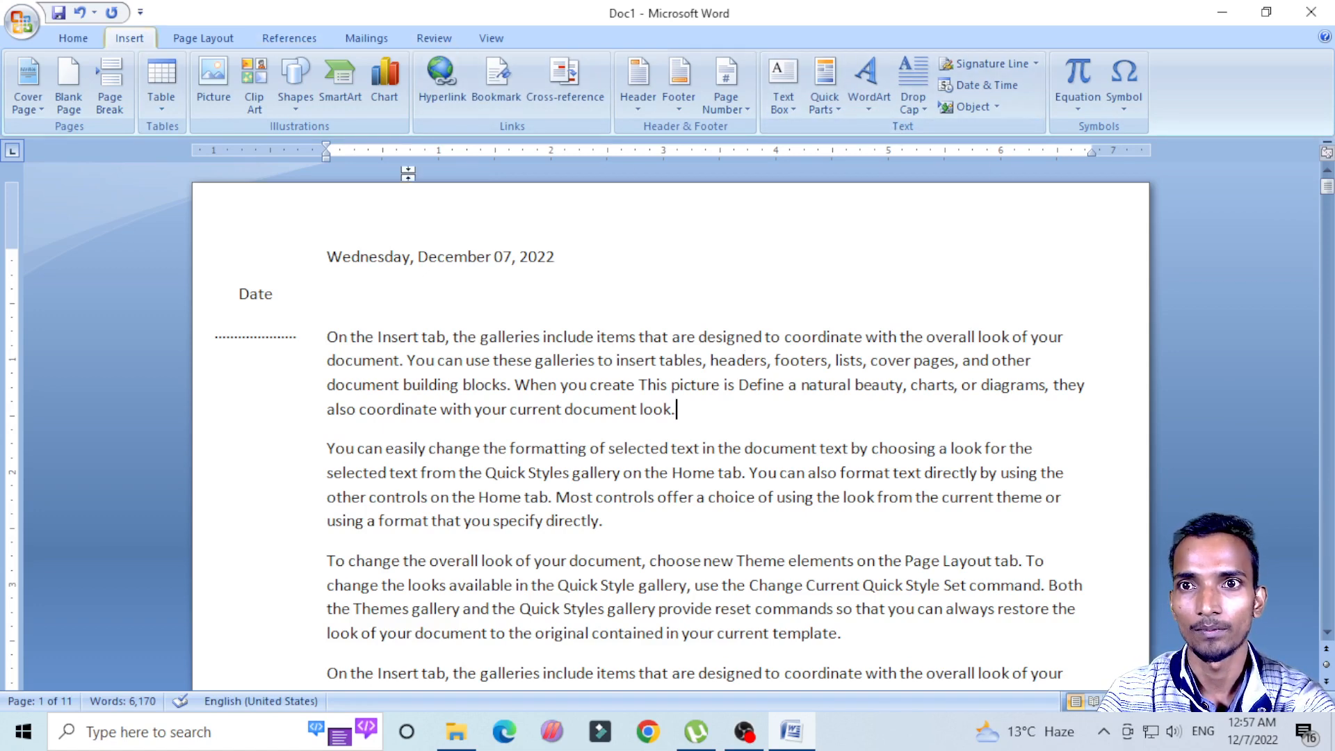
left_click(1000, 110)
left_click(995, 131)
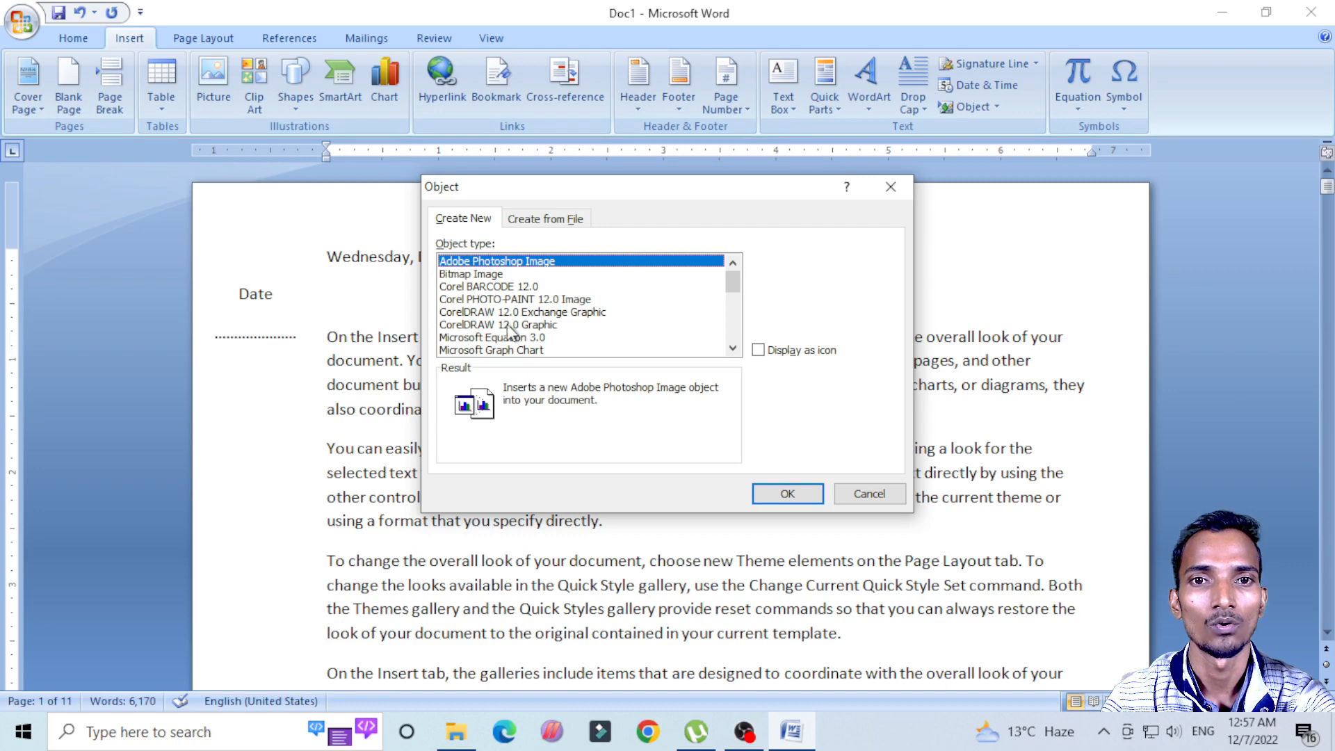
left_click(732, 349)
left_click(733, 349)
left_click(733, 349)
left_click(733, 349)
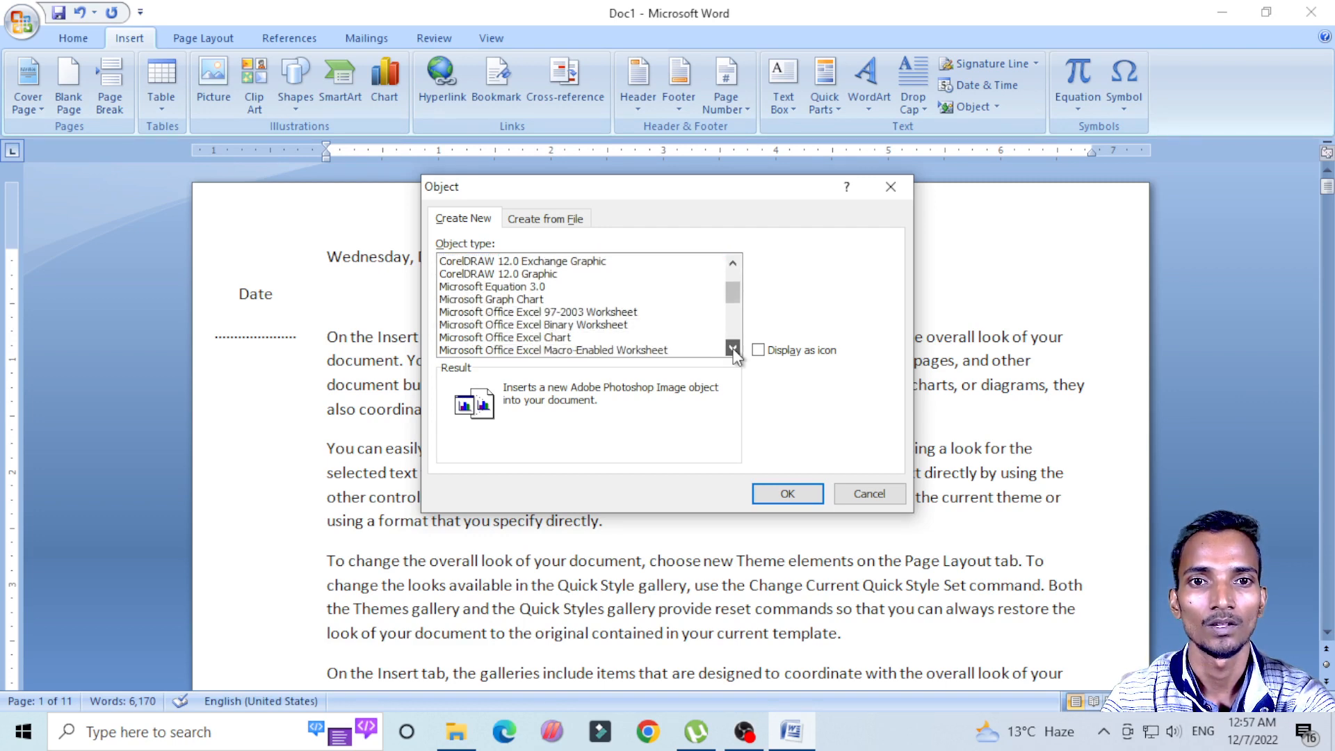
left_click(733, 349)
left_click(733, 349)
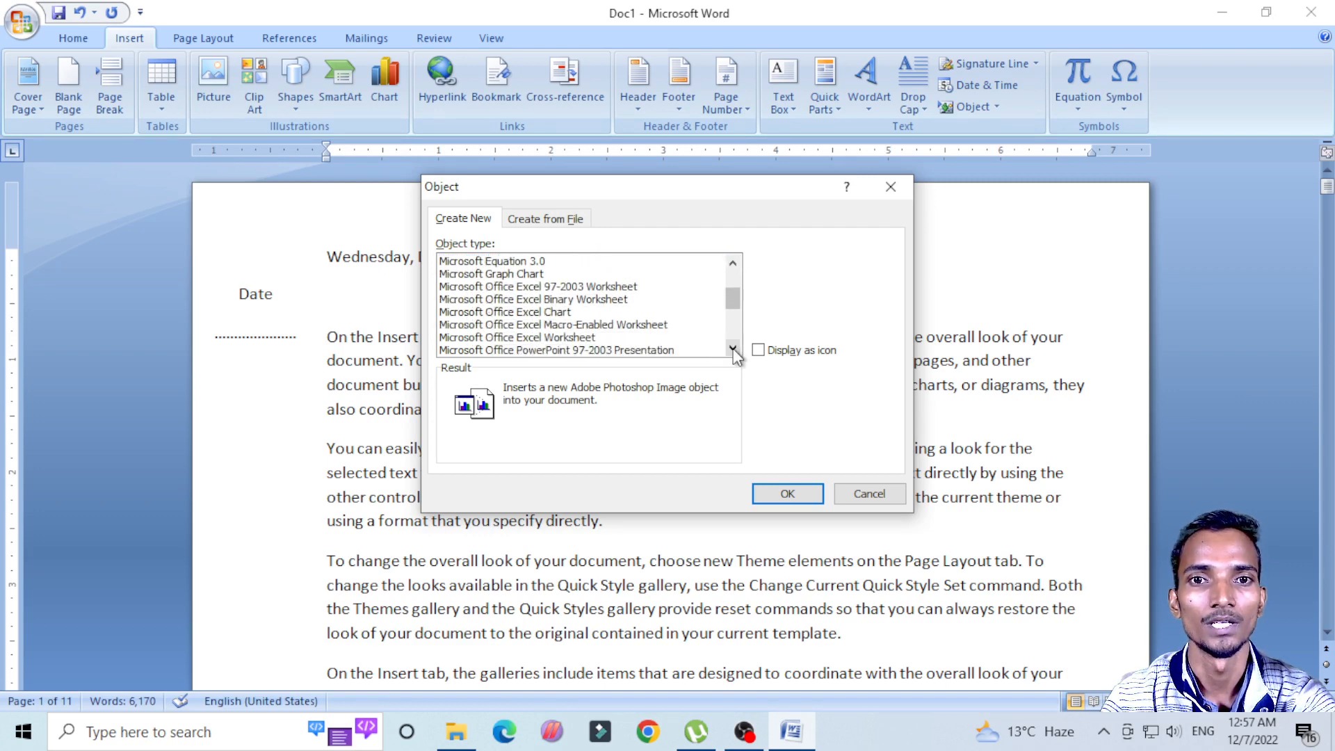
left_click(733, 262)
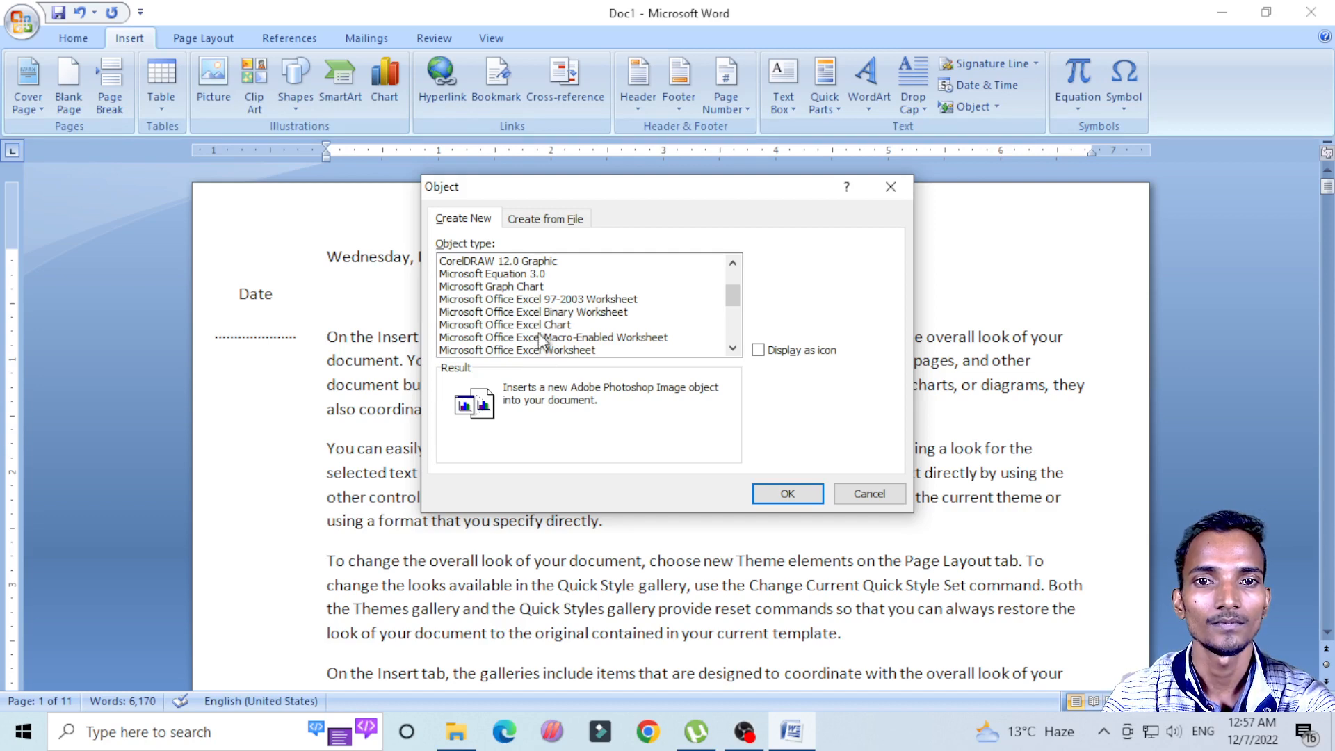
left_click(733, 349)
left_click(733, 349)
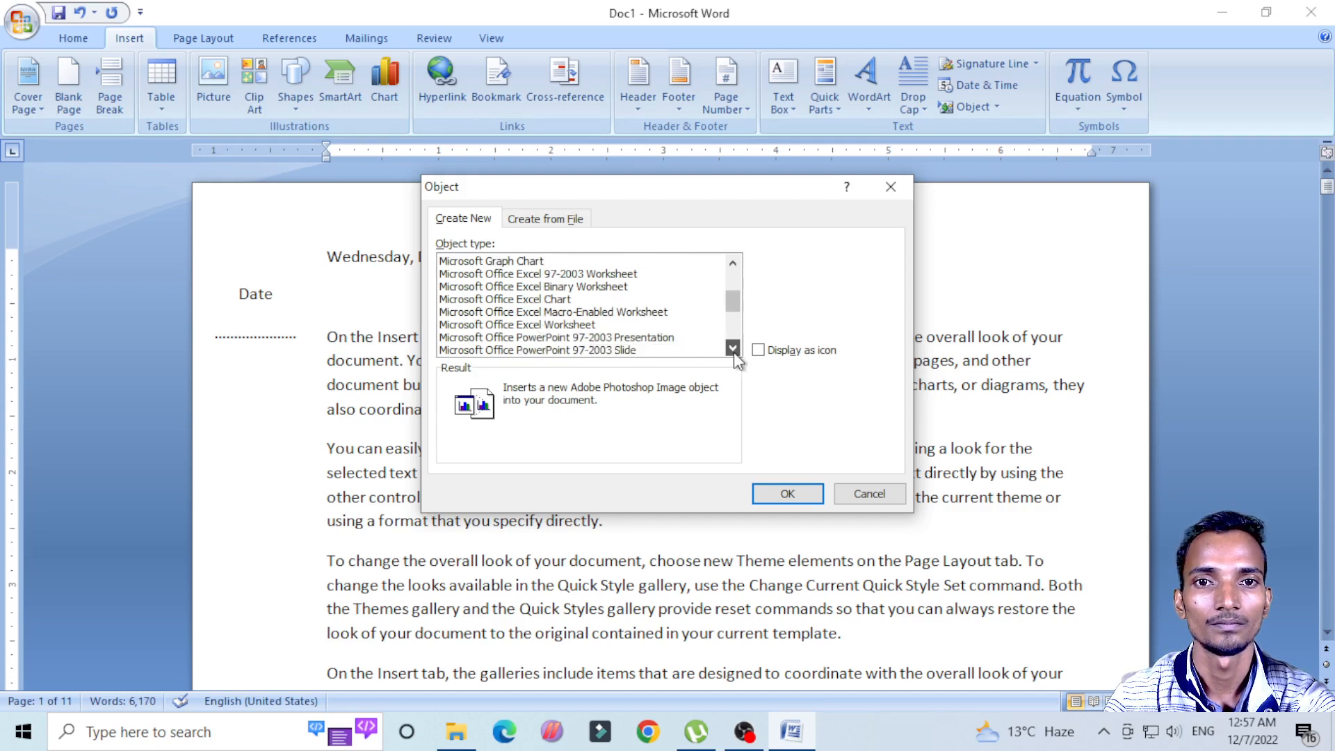
left_click(470, 324)
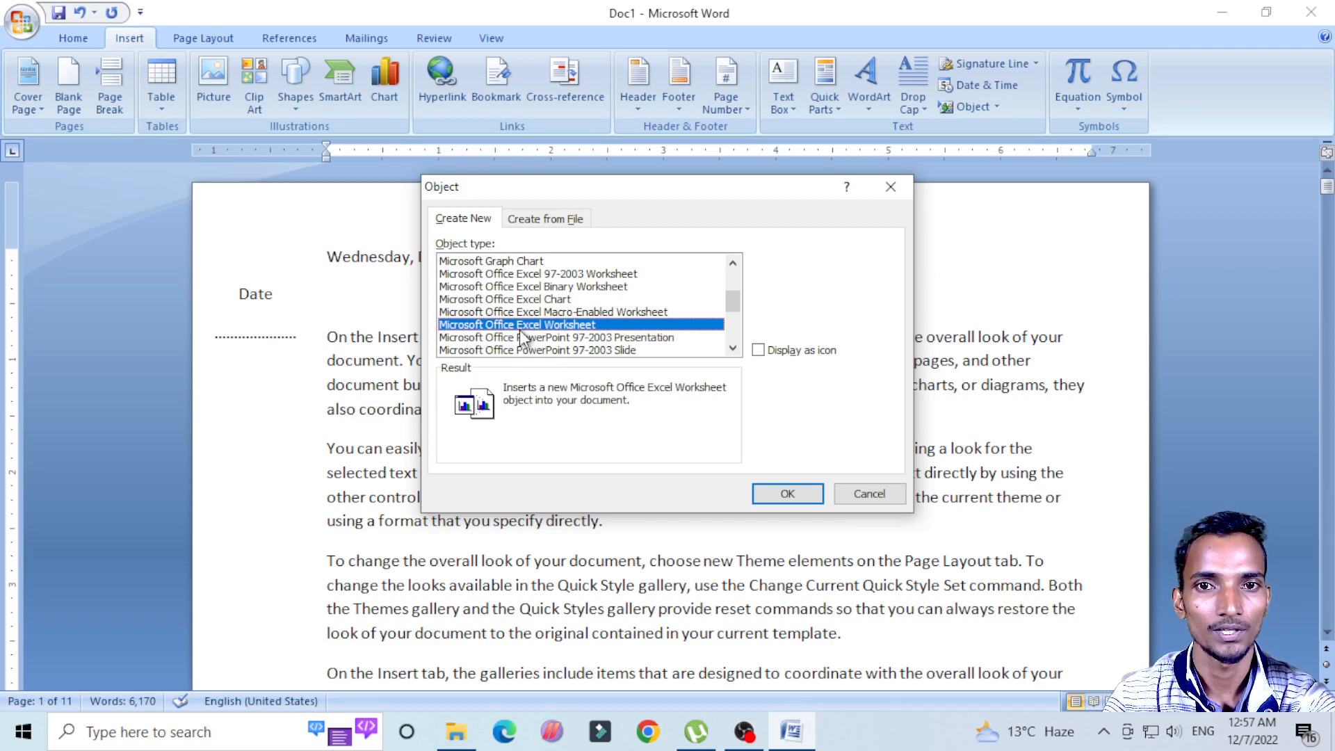
left_click(787, 493)
scroll(784, 466, "down", 3)
left_click(680, 412)
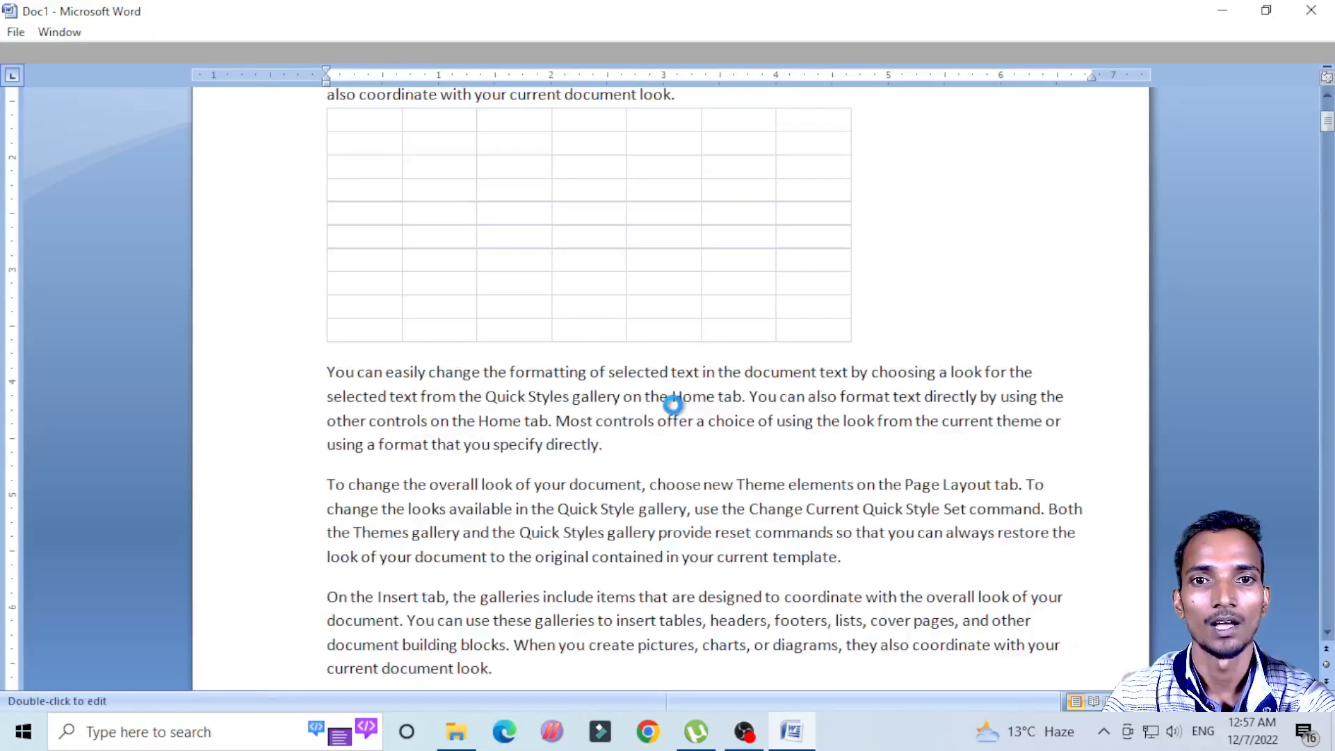
scroll(632, 387, "up", 2)
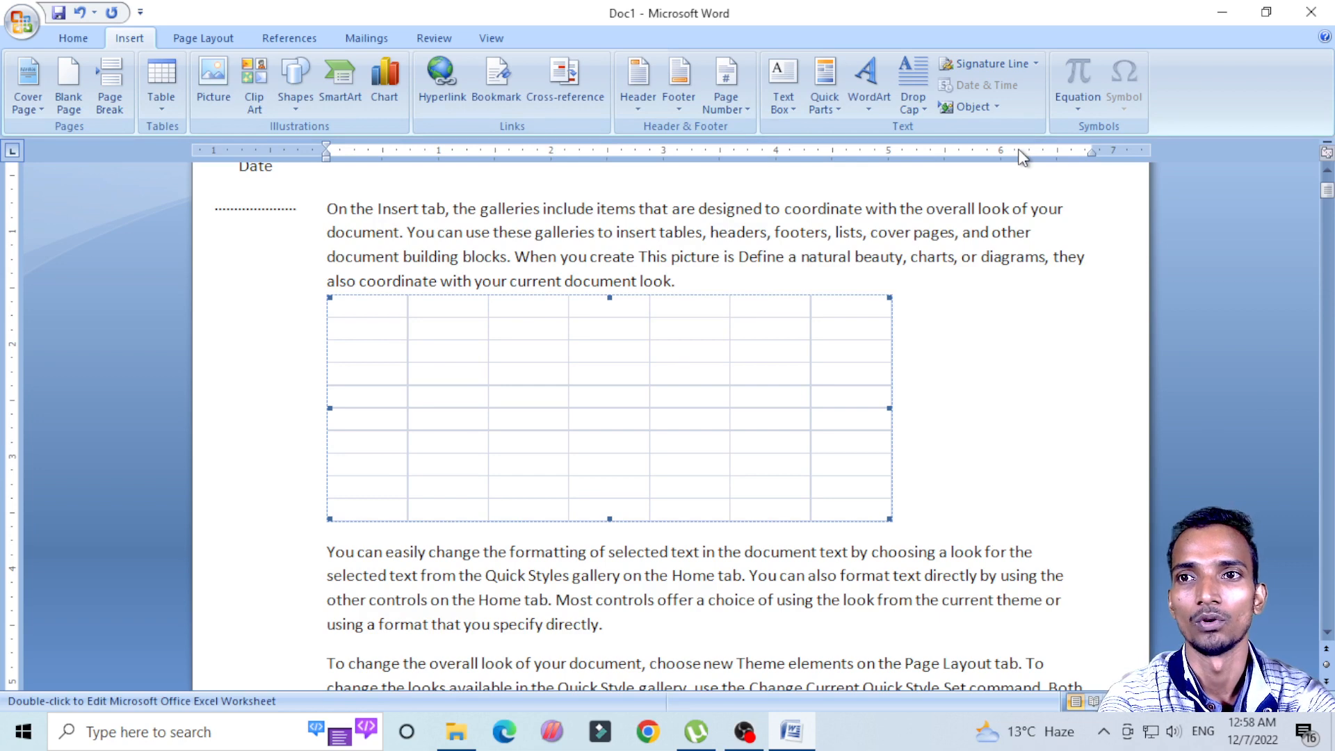
left_click(1020, 373)
scroll(1020, 372, "up", 2)
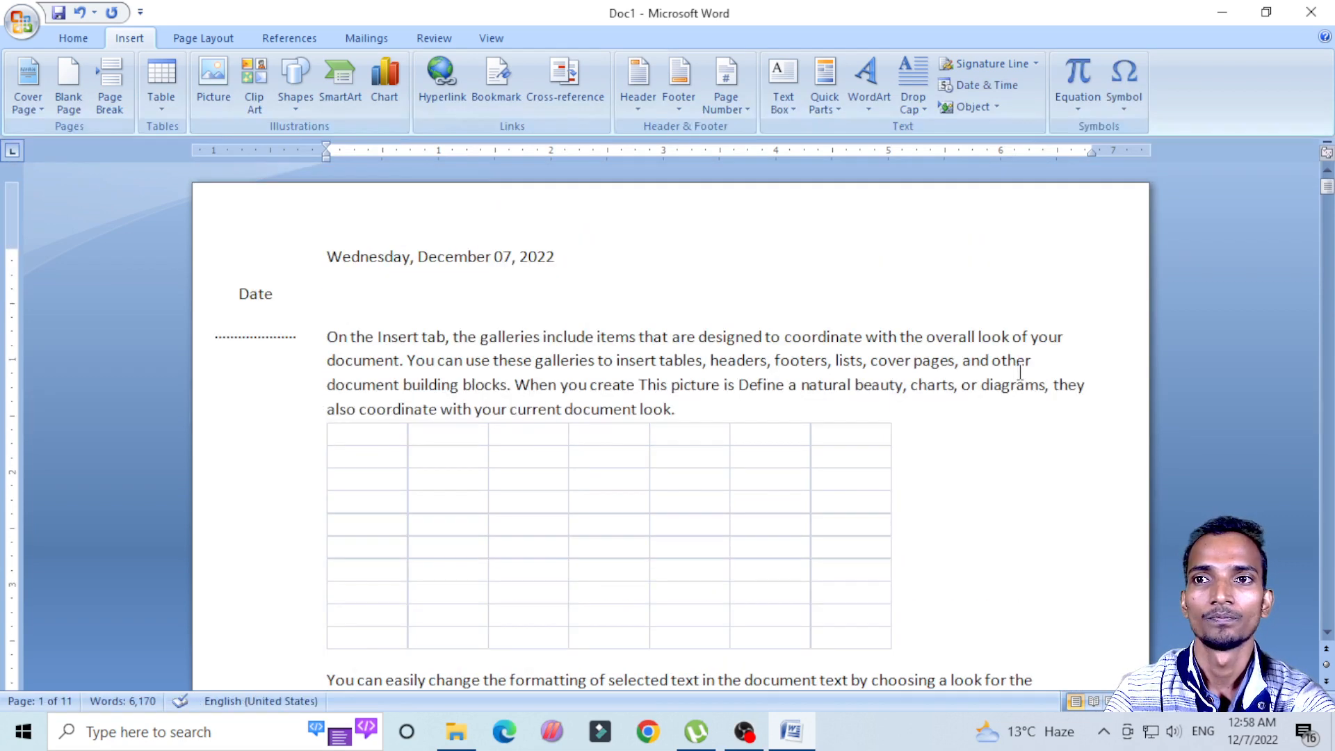
Step: Select the entire document content and delete it to leave a blank page
left_click(792, 323)
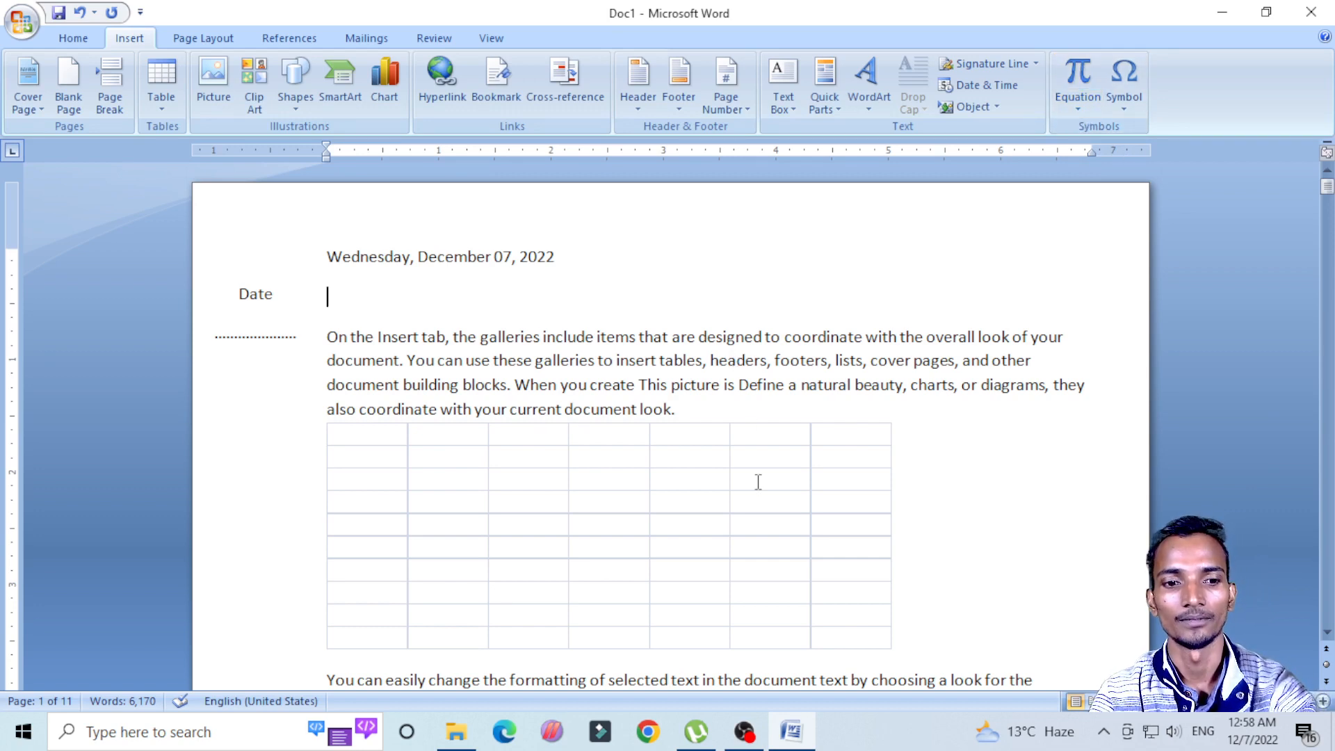
key("ctrl+a")
key("Delete")
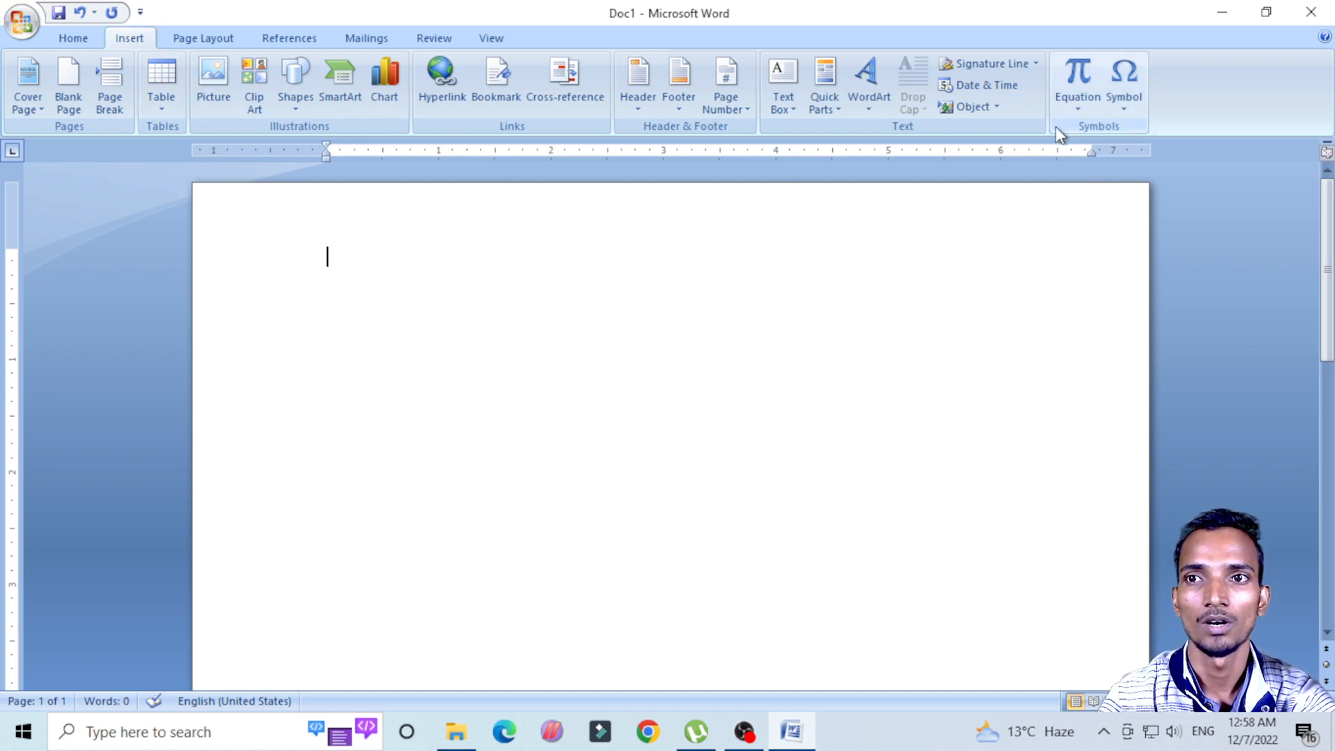
Step: Open the full symbol list and look through the available characters in the normal text font
left_click(1133, 106)
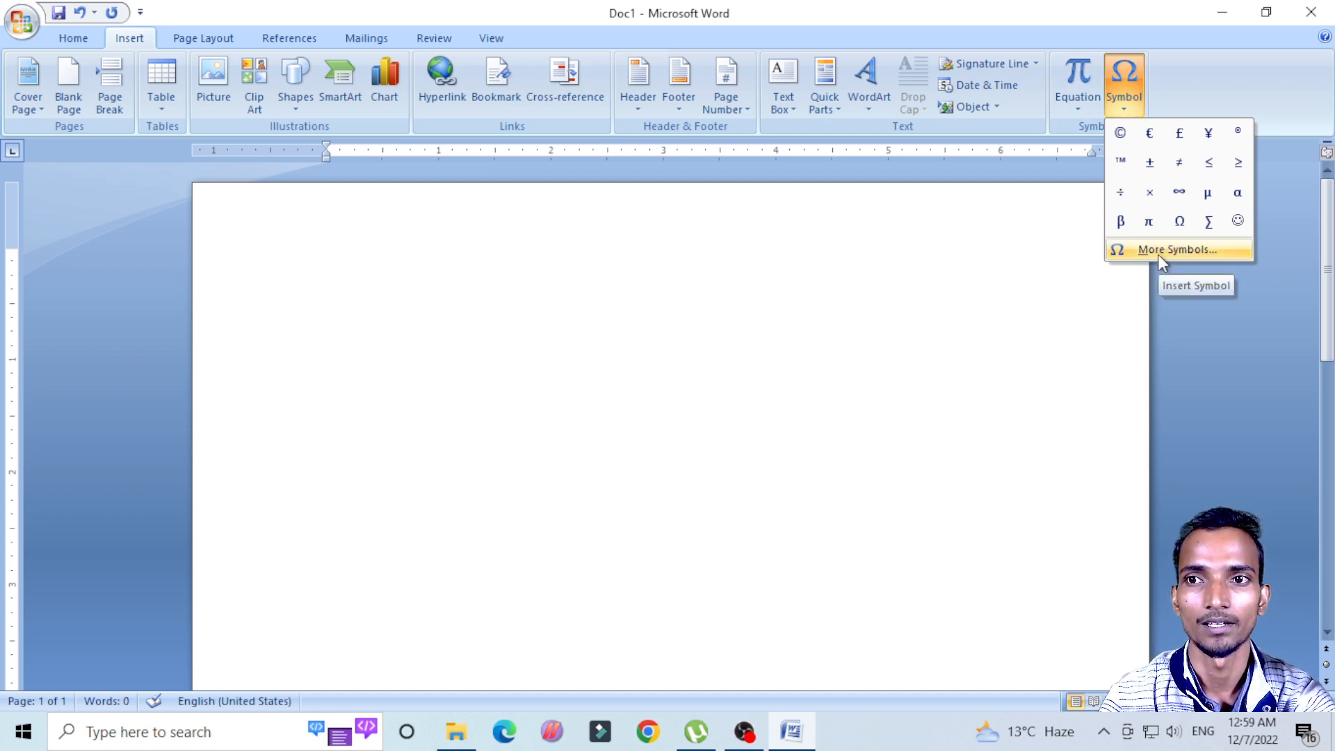
left_click(782, 418)
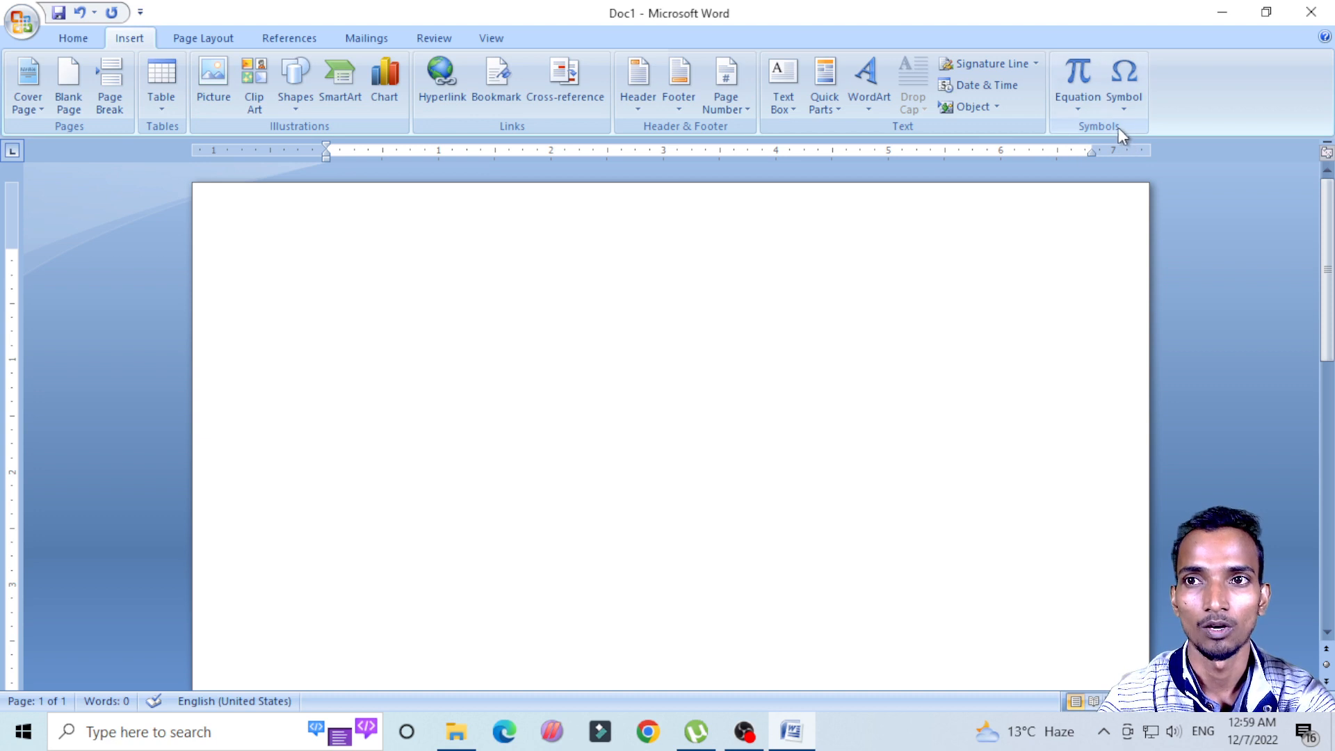
left_click(1128, 106)
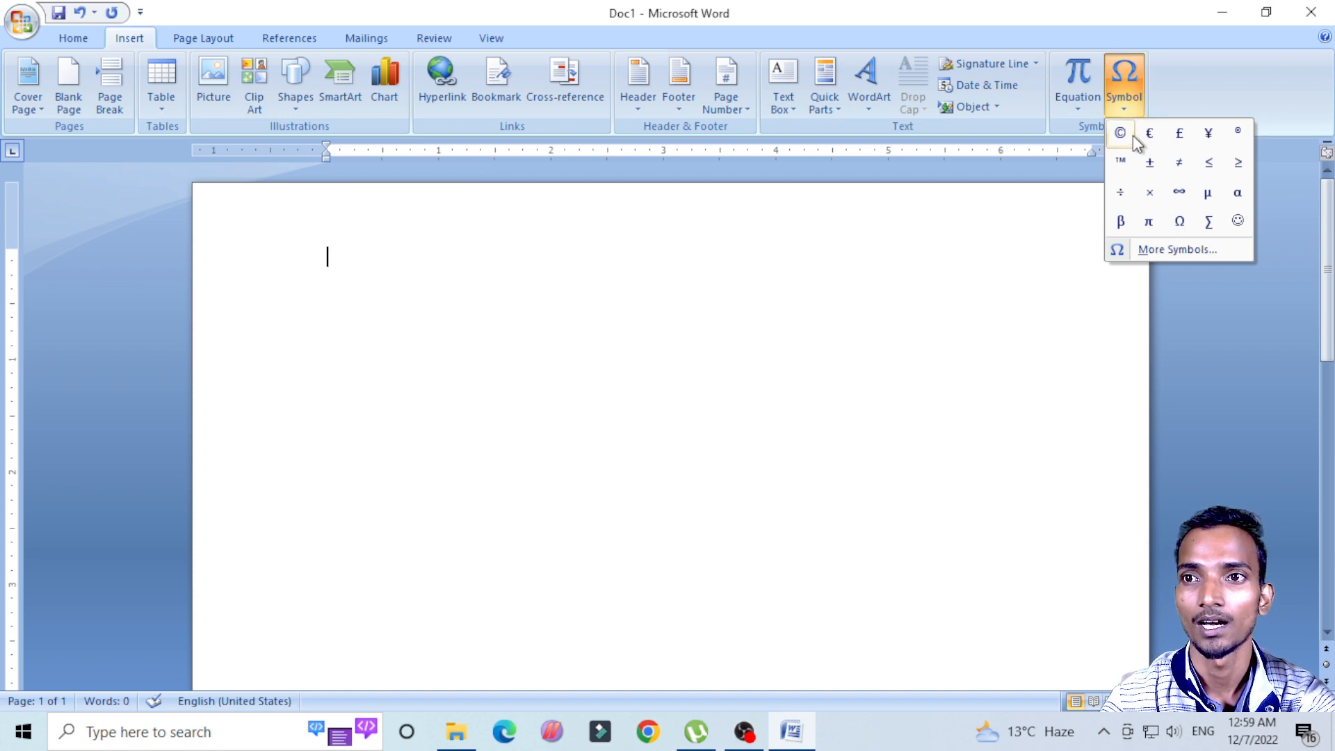
left_click(1175, 247)
left_click_drag(874, 147, 1015, 99)
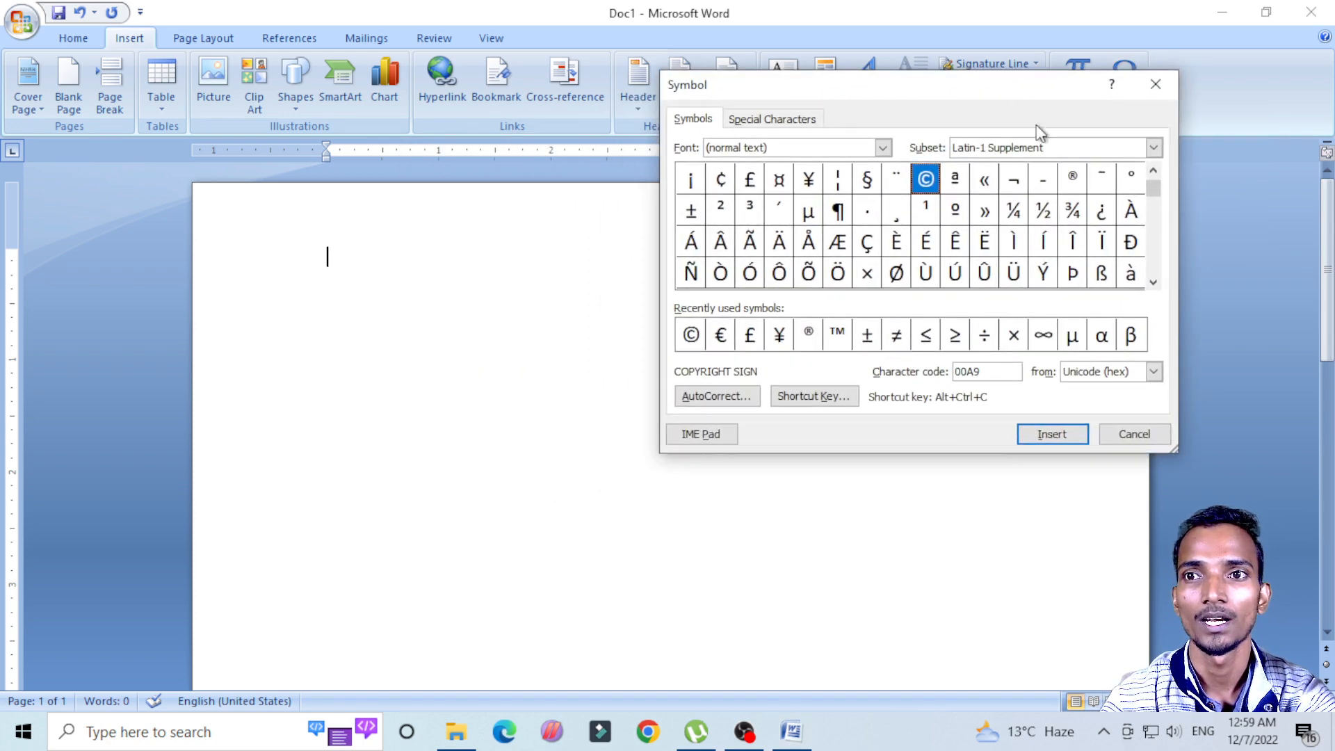
left_click(1153, 285)
left_click(1153, 285)
left_click(1153, 285)
left_click(1152, 285)
left_click(1153, 285)
left_click(1153, 285)
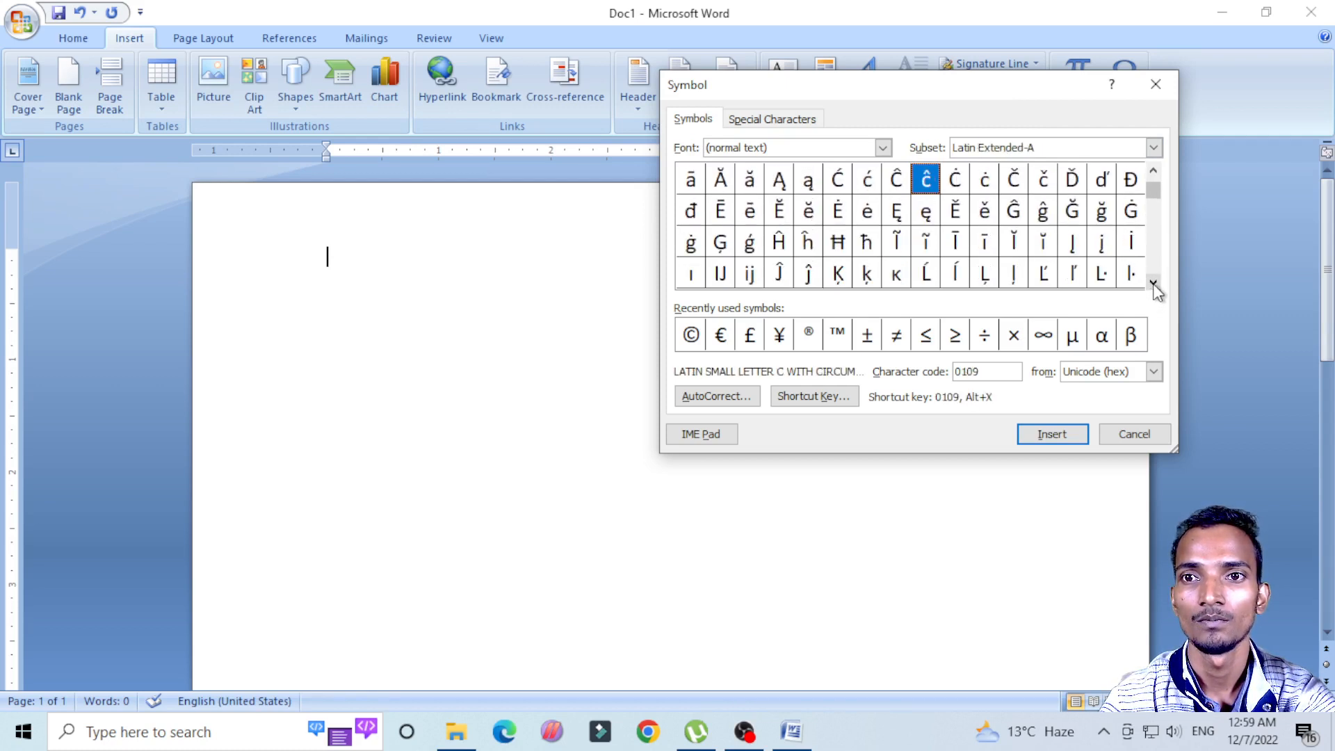
left_click(1153, 285)
left_click(1153, 285)
left_click(1153, 285)
left_click(1153, 285)
left_click(1153, 285)
double_click(1154, 172)
left_click(1154, 173)
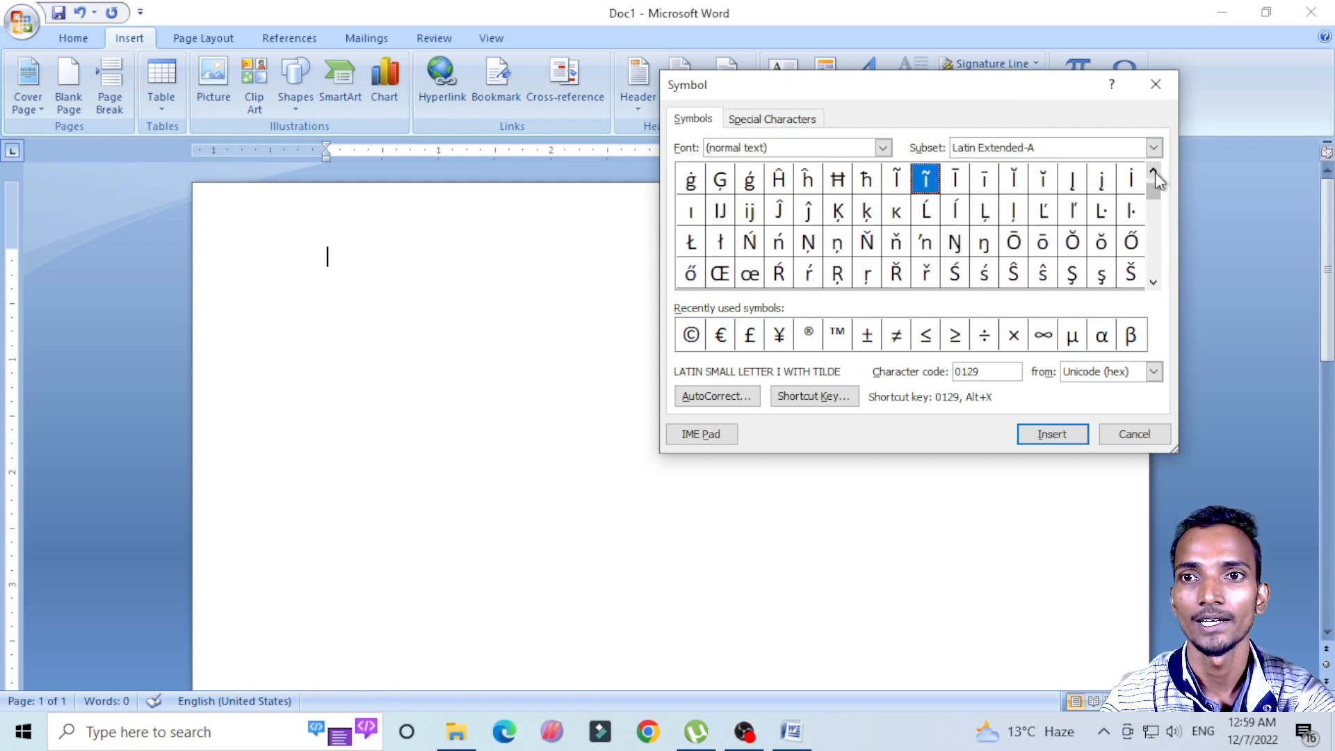
double_click(1155, 173)
left_click(1154, 172)
double_click(1154, 171)
left_click(1154, 171)
left_click(1154, 171)
double_click(1154, 171)
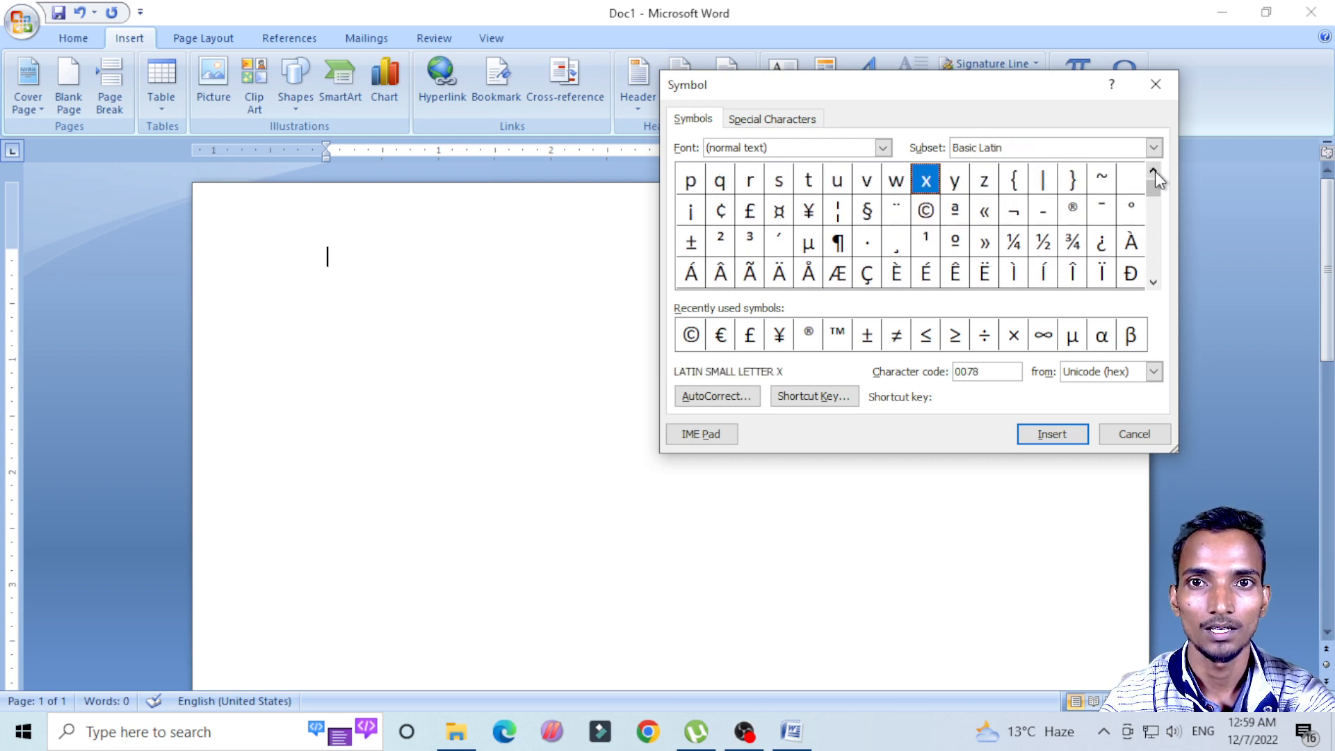
double_click(1155, 171)
left_click(1155, 171)
double_click(1155, 171)
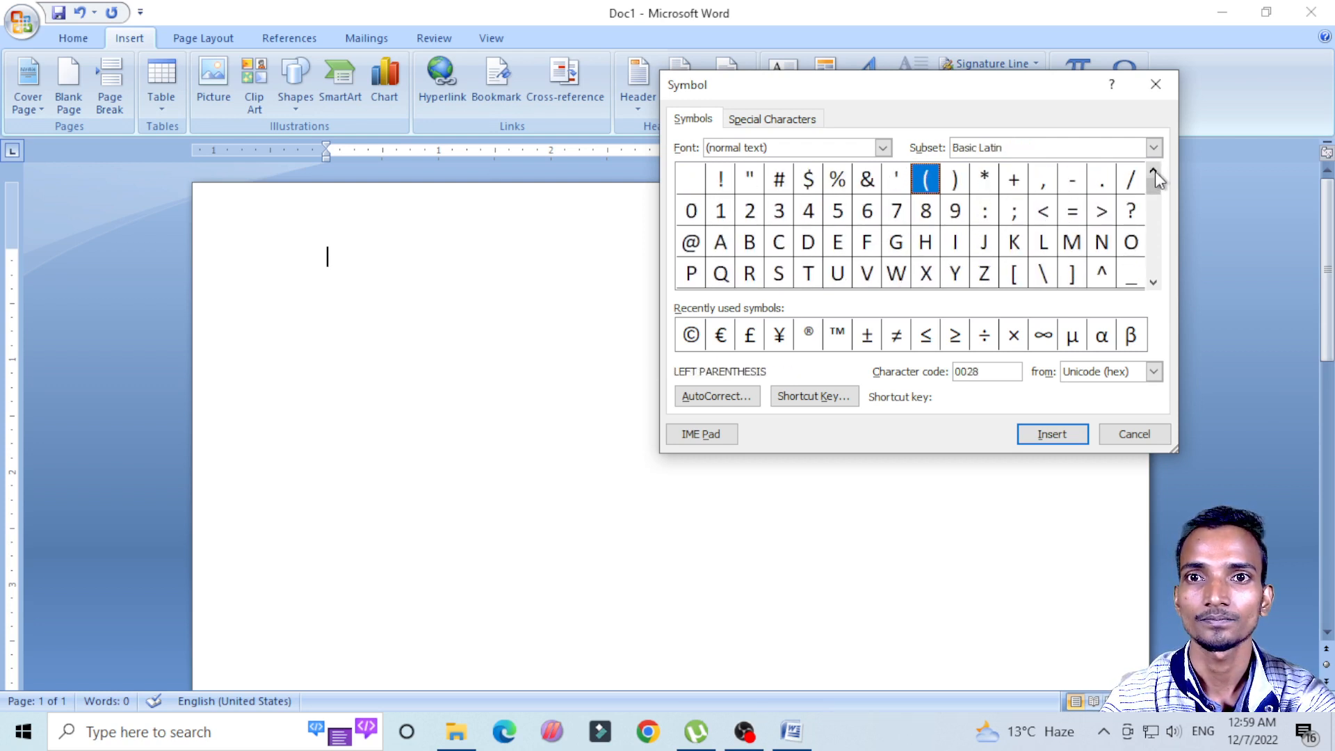
Step: Insert the copyright sign © from the recently used symbols into the blank page and close the Symbol dialog
left_click(690, 334)
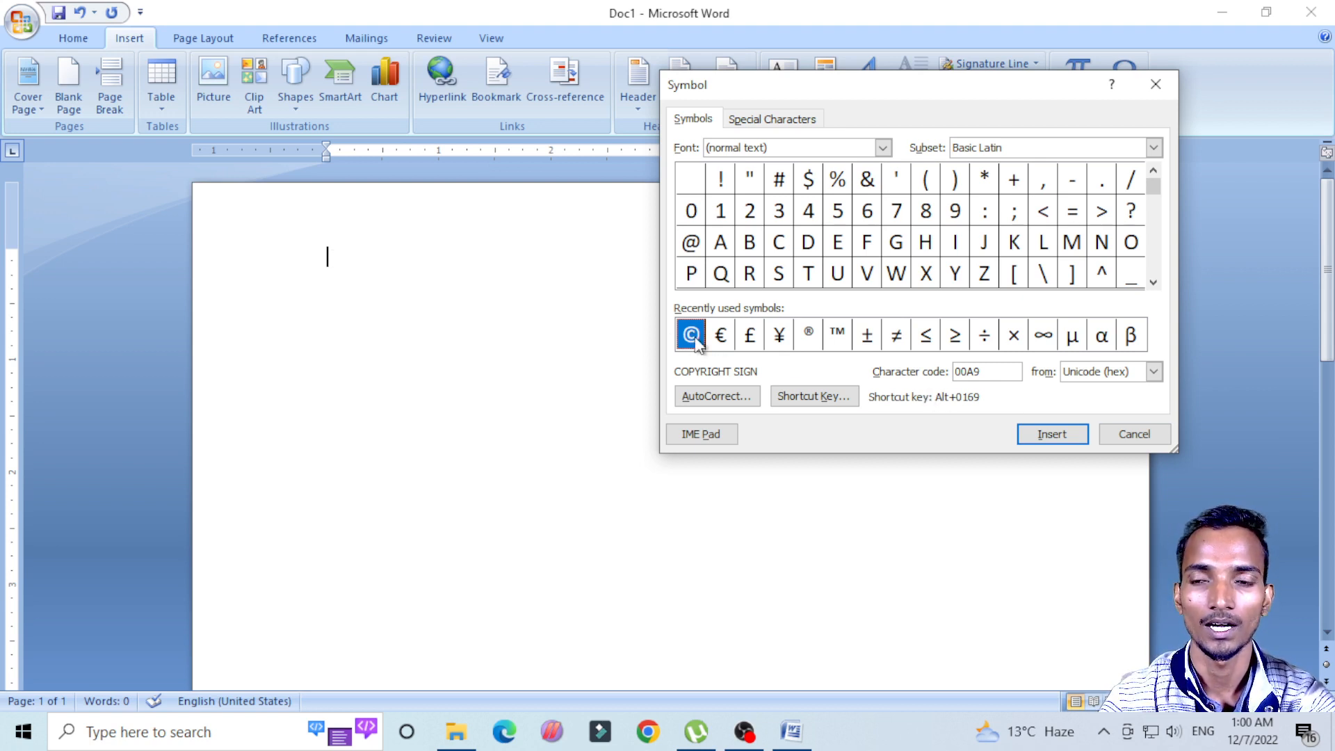
left_click(1059, 436)
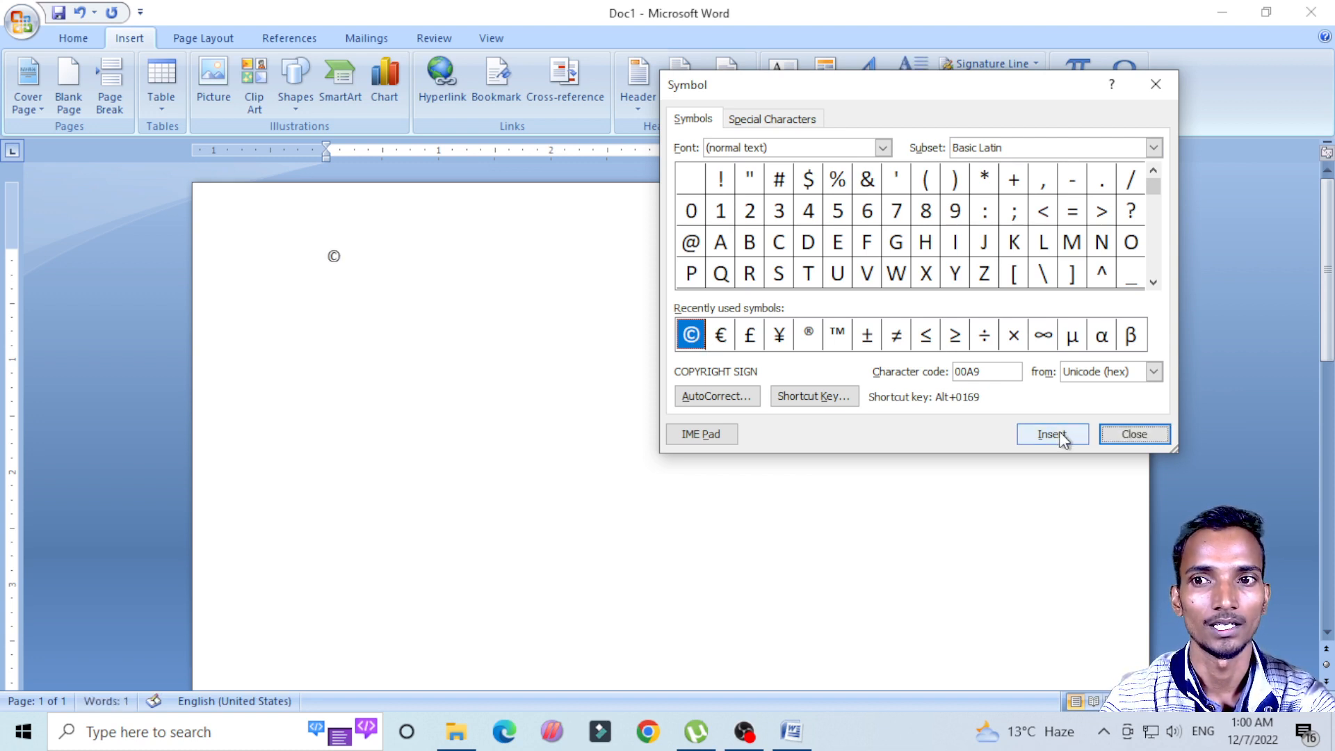
left_click(1134, 435)
Step: Select the copyright sign on the page and increase its font size by several increments
left_click_drag(347, 263, 327, 262)
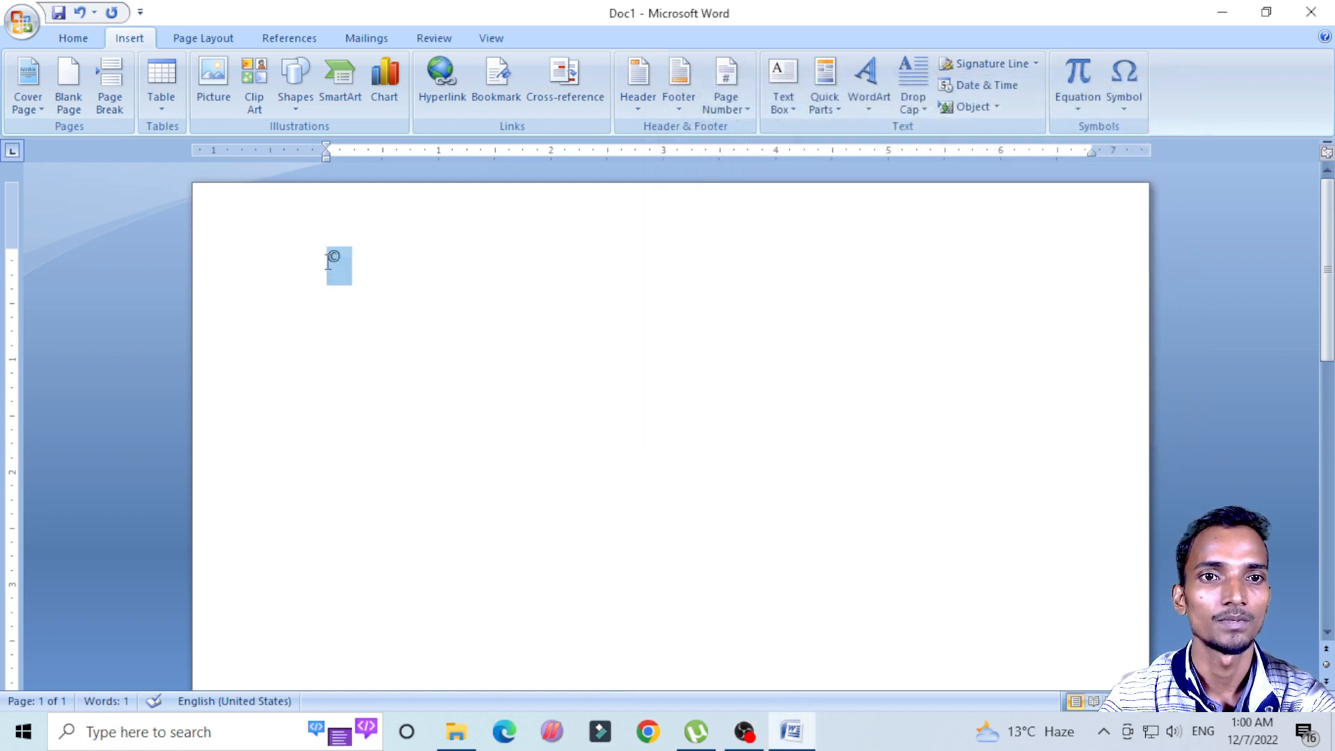
key("ctrl+shift+period")
key("ctrl+shift+period")
key("ctrl+shift+period")
key("ctrl+shift+period")
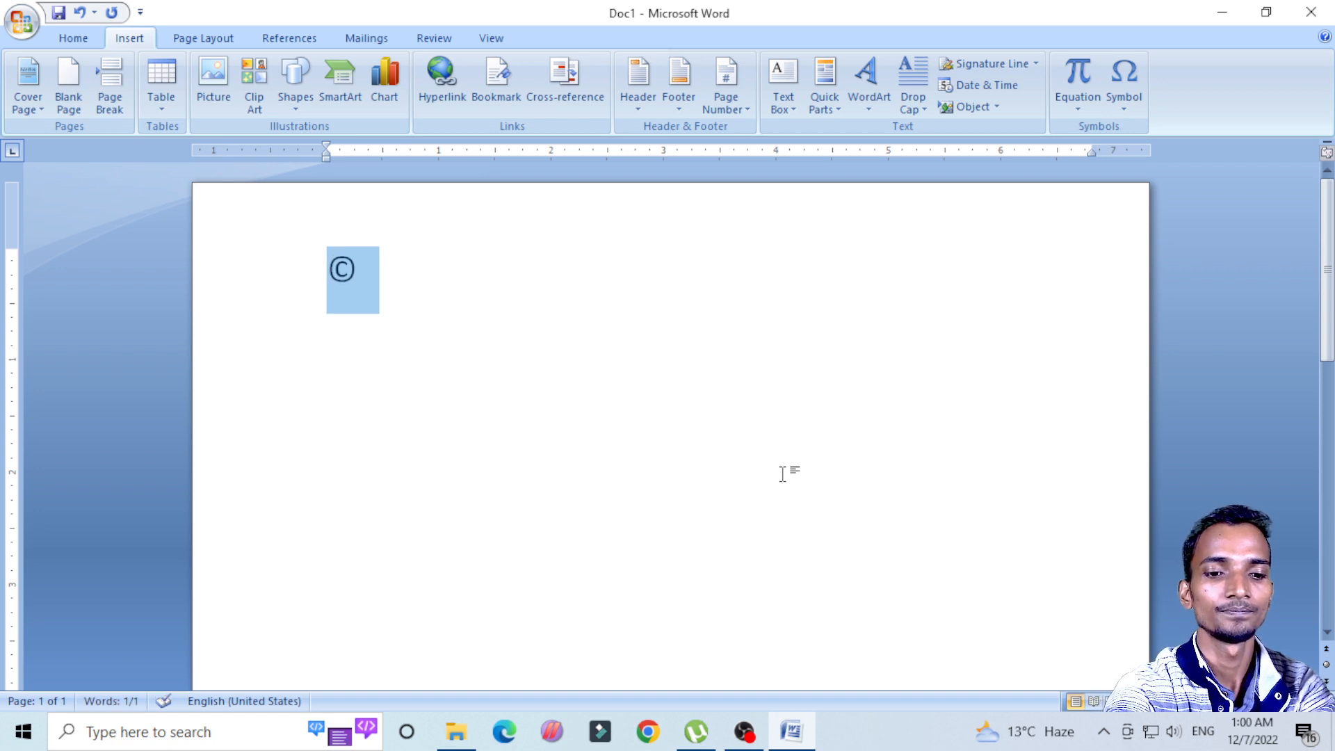
Step: Try centring the copyright sign's paragraph, undo the centring, and place the cursor after the sign
key("ctrl+e")
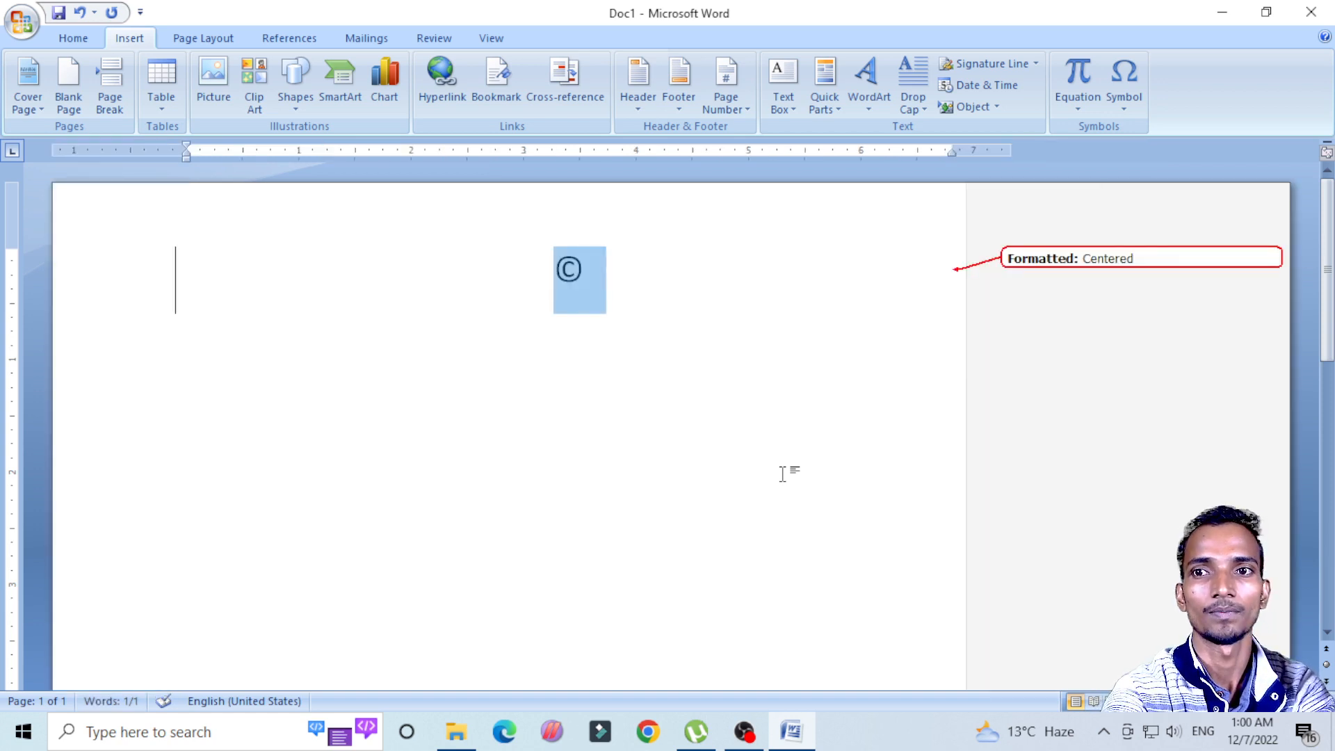
key("ctrl+z")
left_click(394, 289)
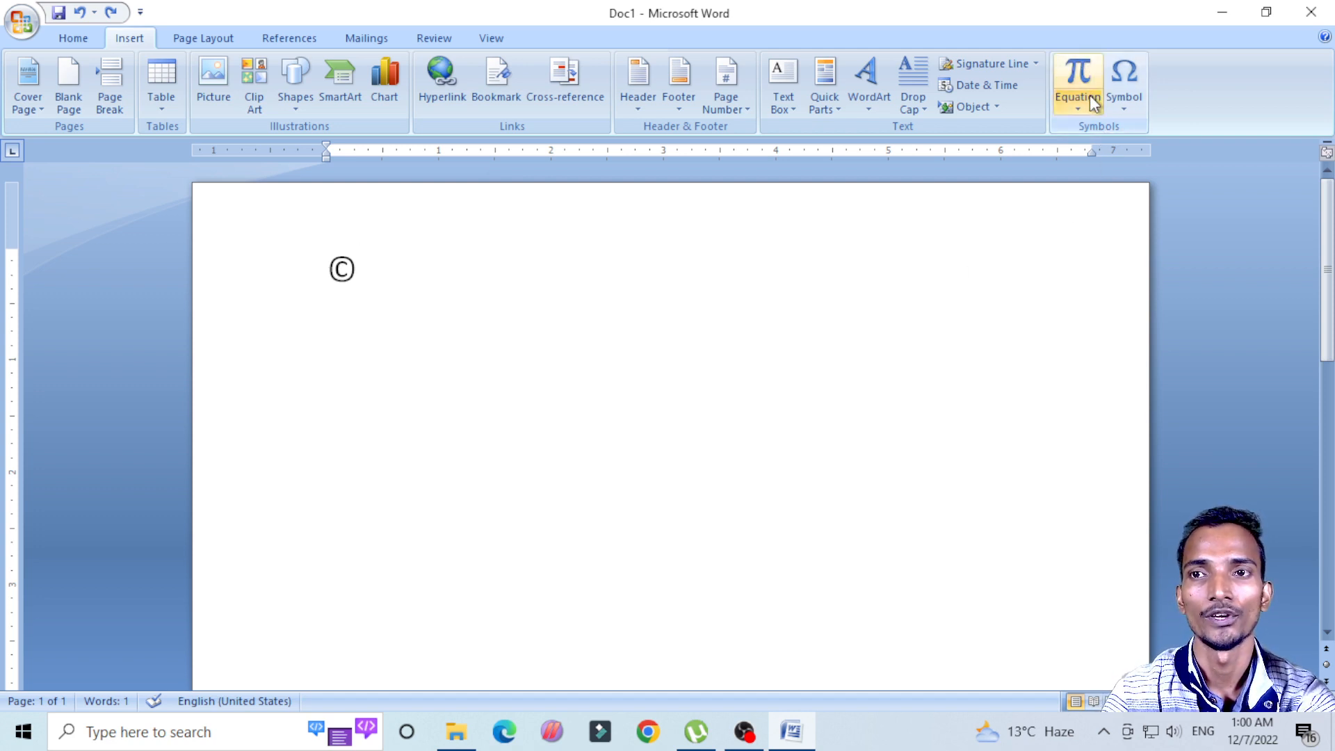
Step: Add two blank lines after the copyright sign and try to delete the entire document content
key("Return")
key("Return")
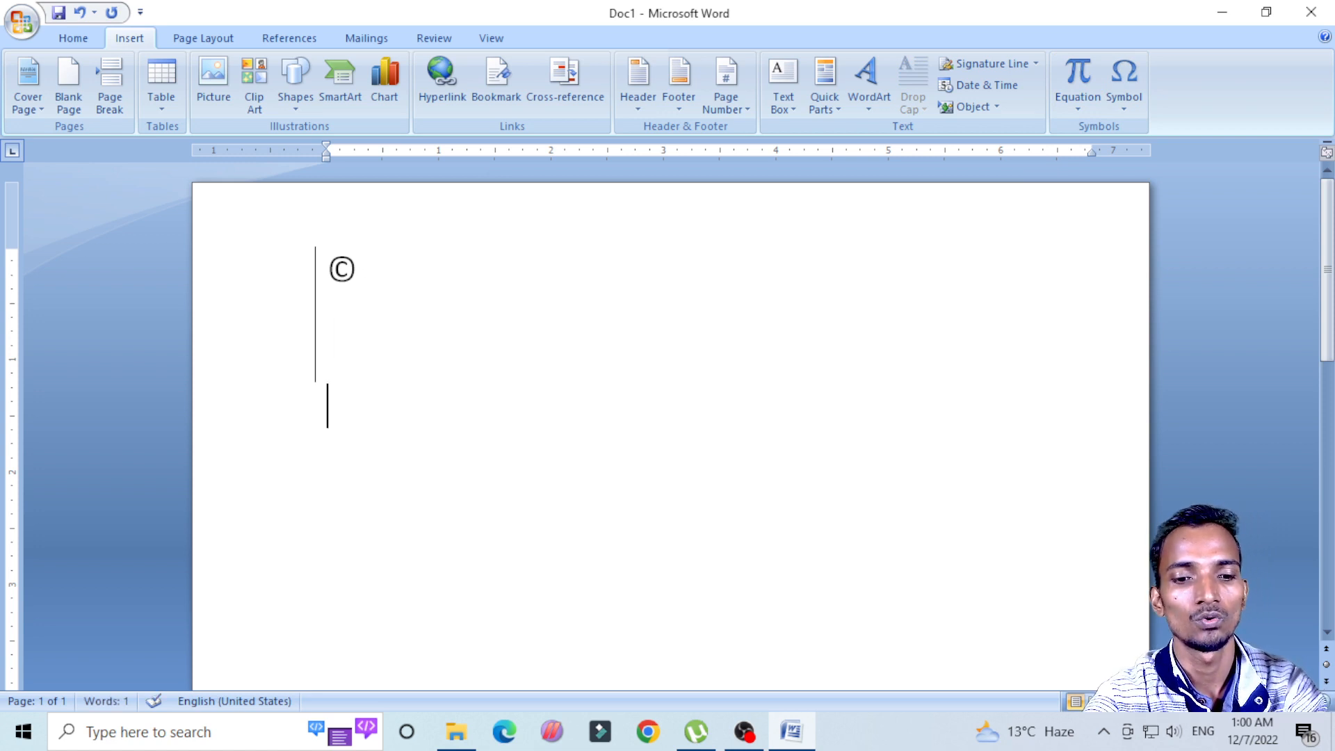
key("ctrl+a")
key("Delete")
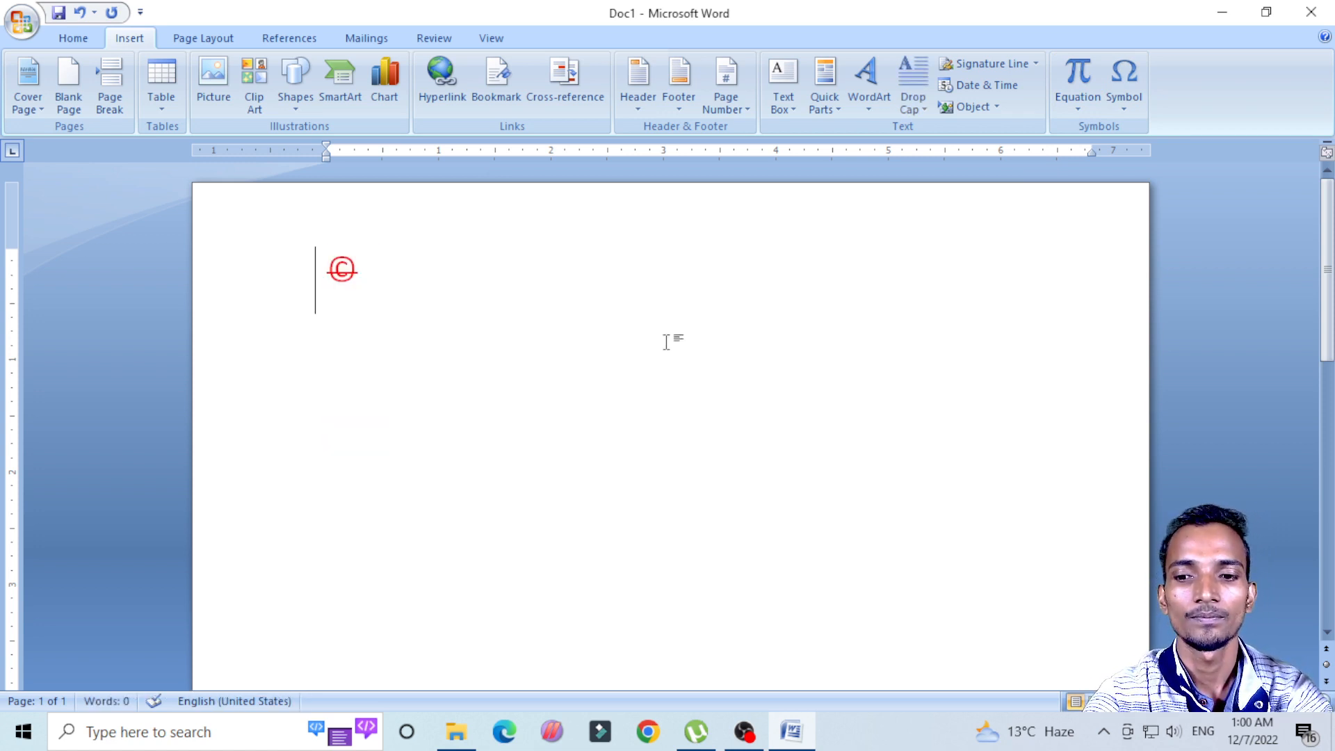
key("Left")
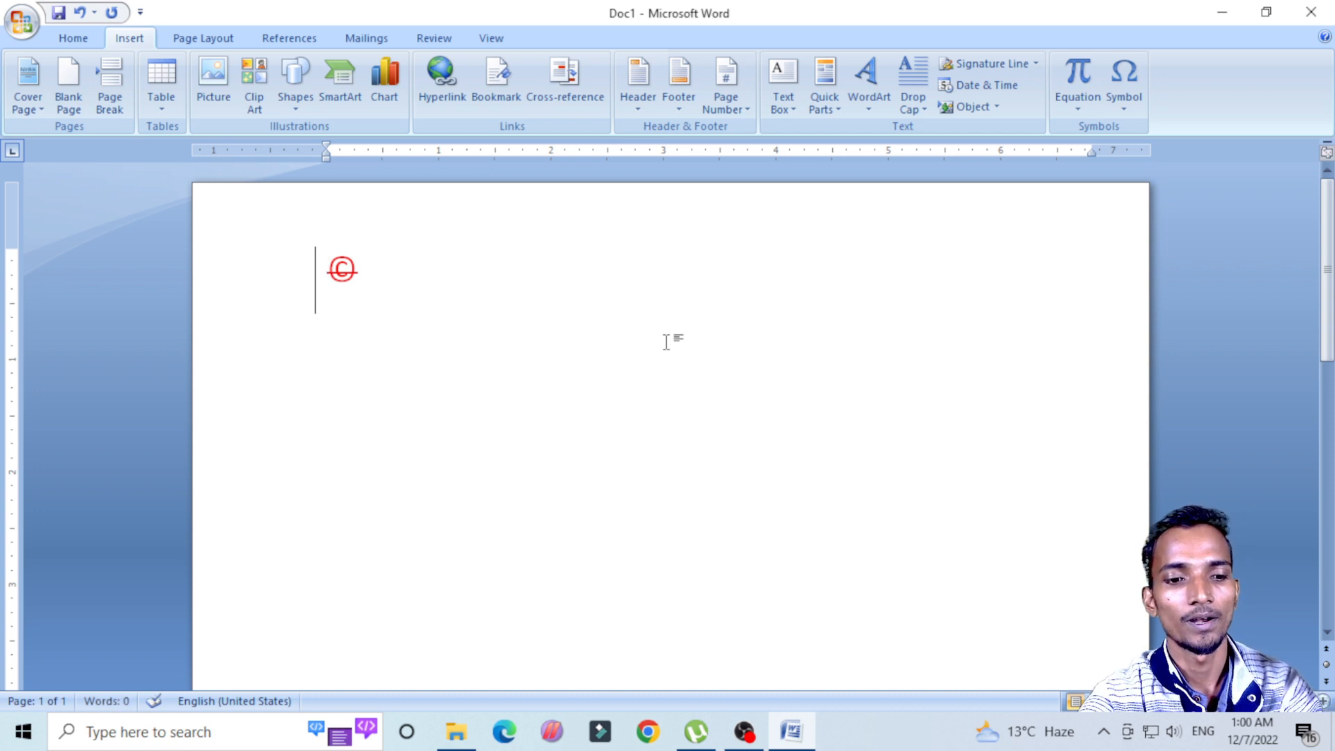
key("ctrl+a")
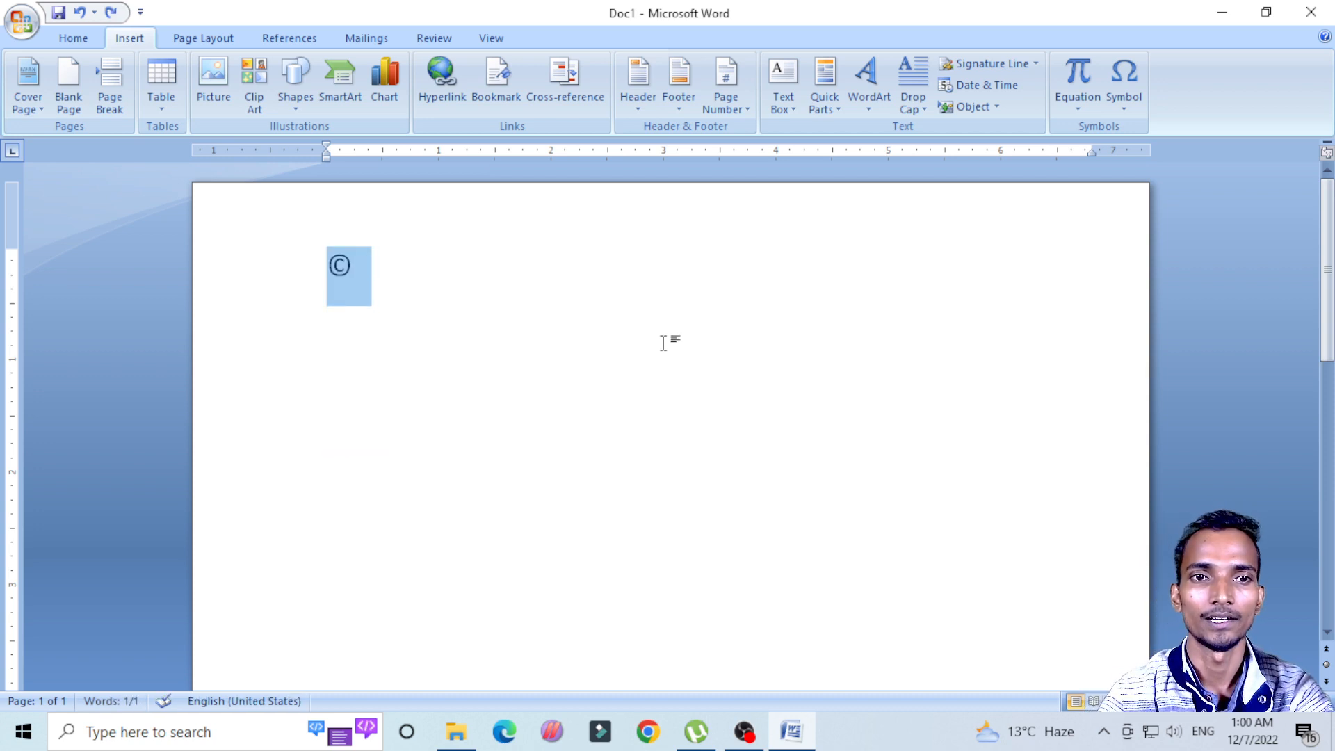
Step: Add blank lines below the copyright sign and undo all the changes back to the empty page
left_click(474, 348)
key("Return")
key("Return")
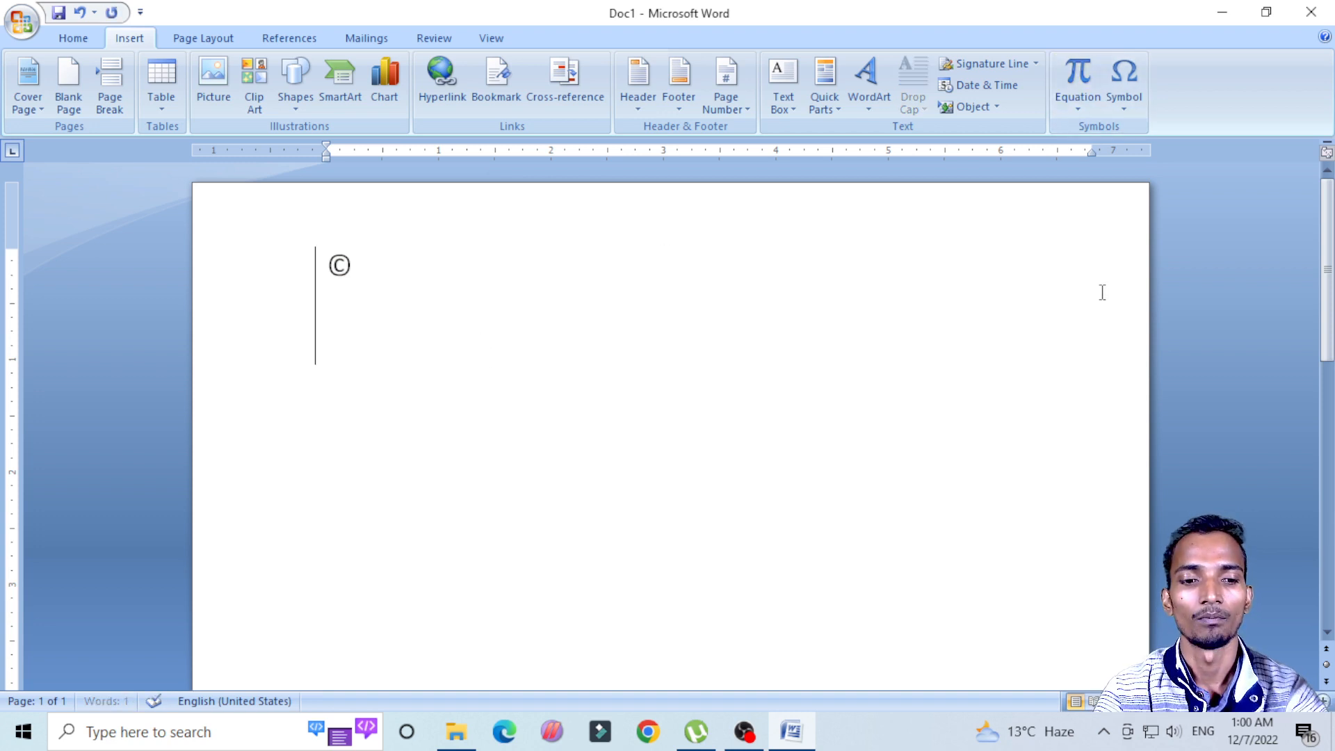
key("ctrl+z")
key("ctrl+z")
key("ctrl+z")
key("ctrl+z")
key("ctrl+z")
key("ctrl+z")
key("ctrl+z")
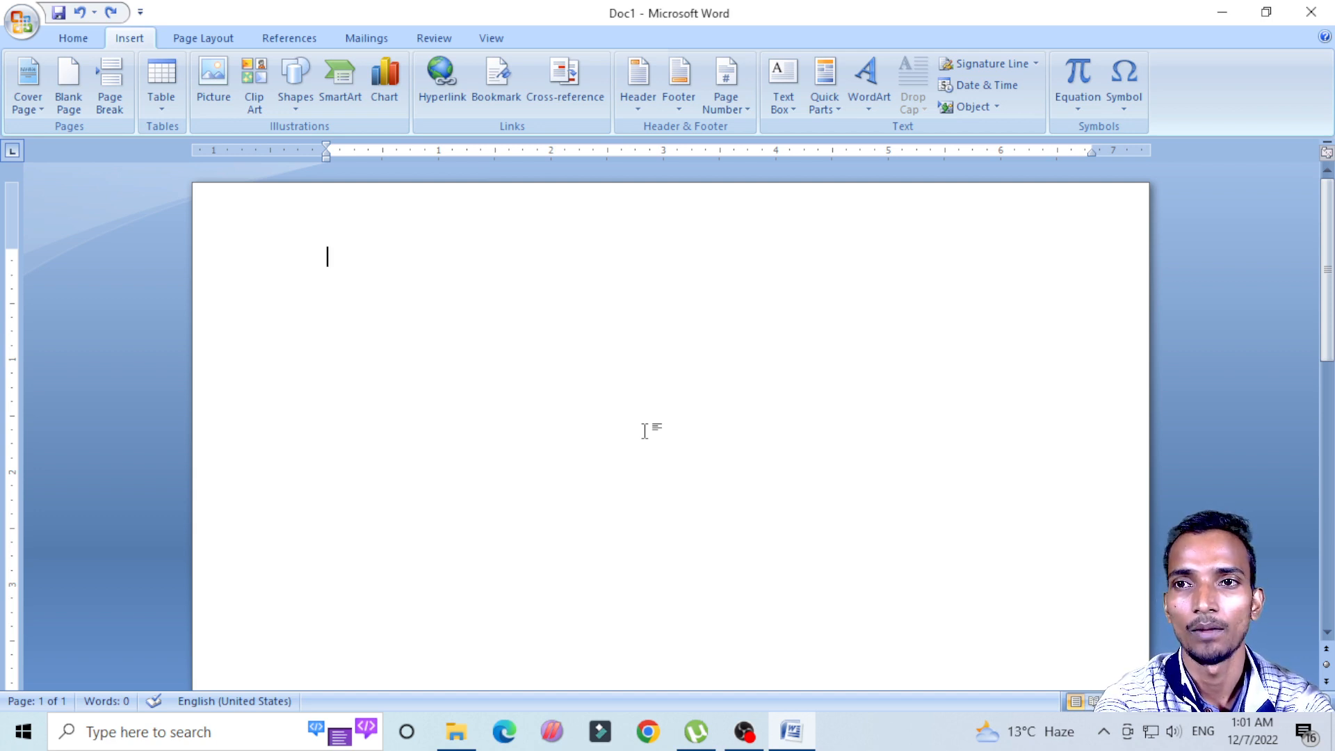
Step: Look through the built-in equations from Area of Circle to Trig Identity 2 and insert a new blank equation
left_click(1079, 108)
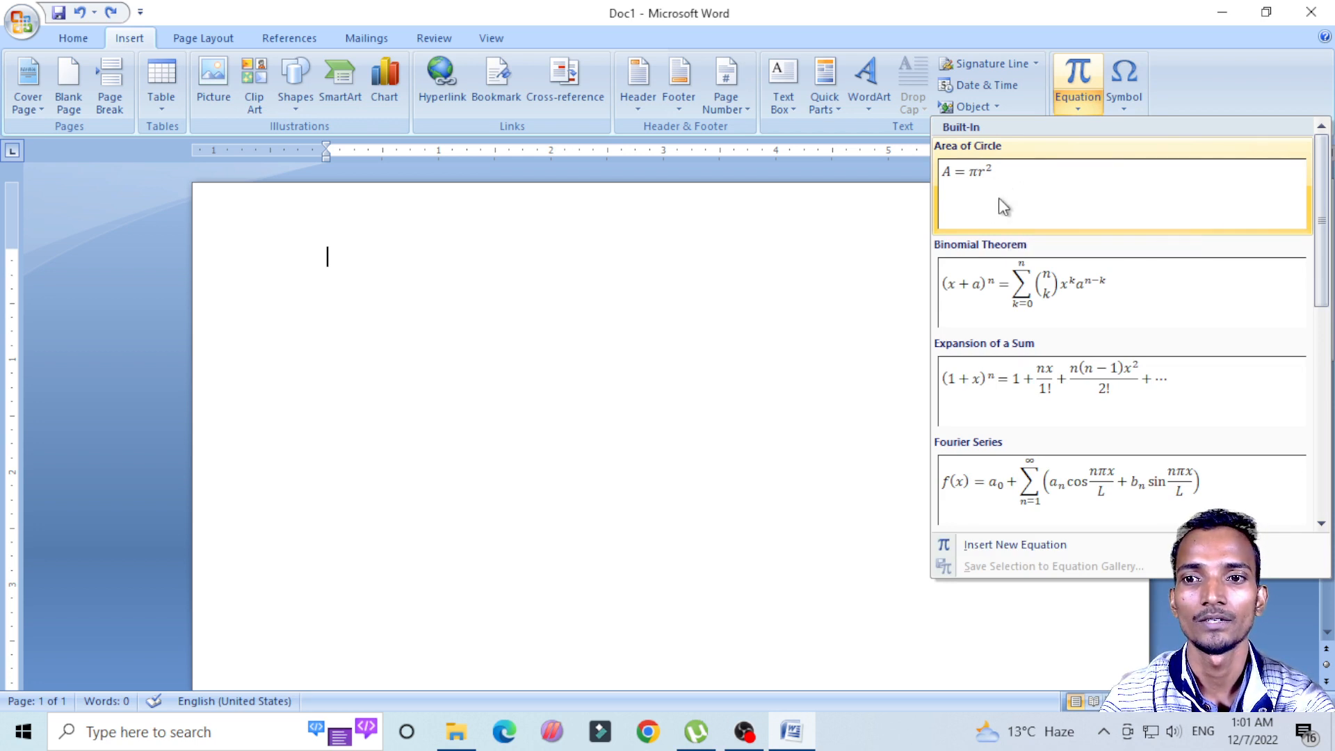
scroll(1029, 333, "down", 5)
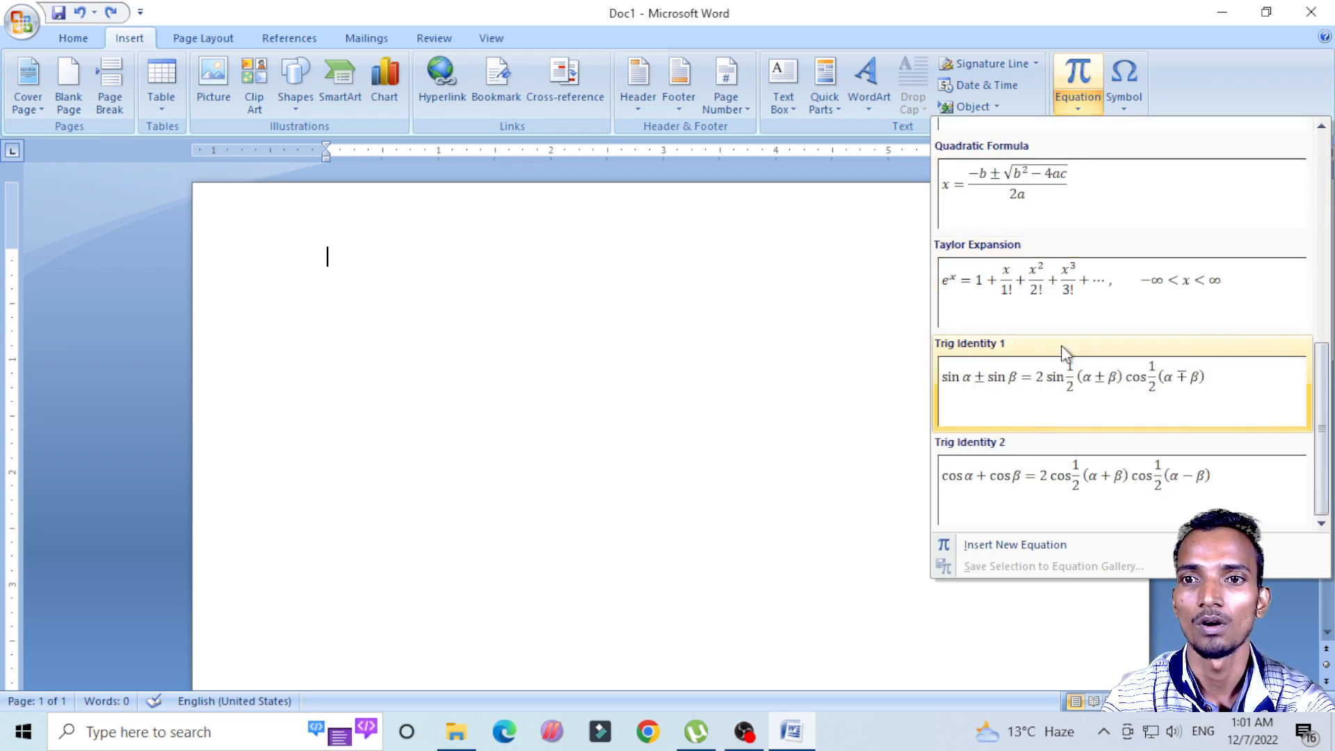
scroll(1050, 417, "up", 5)
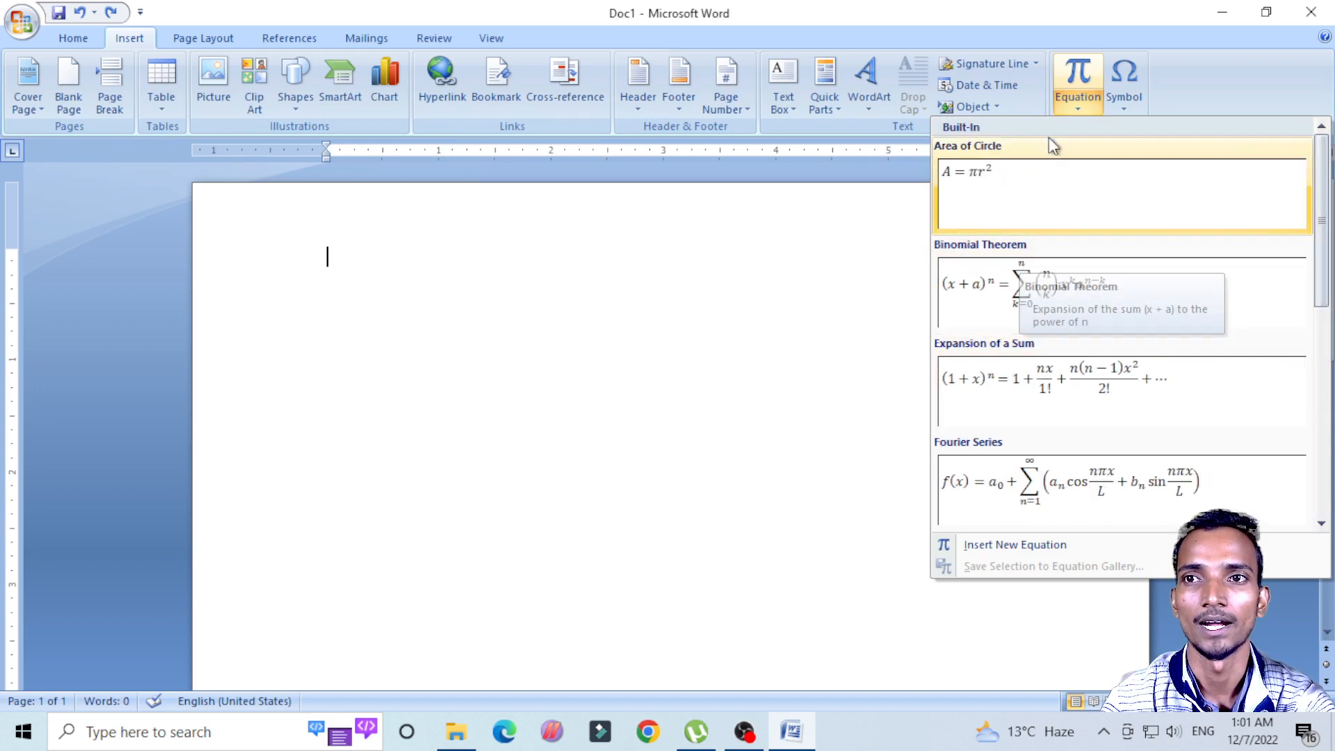
left_click(1089, 106)
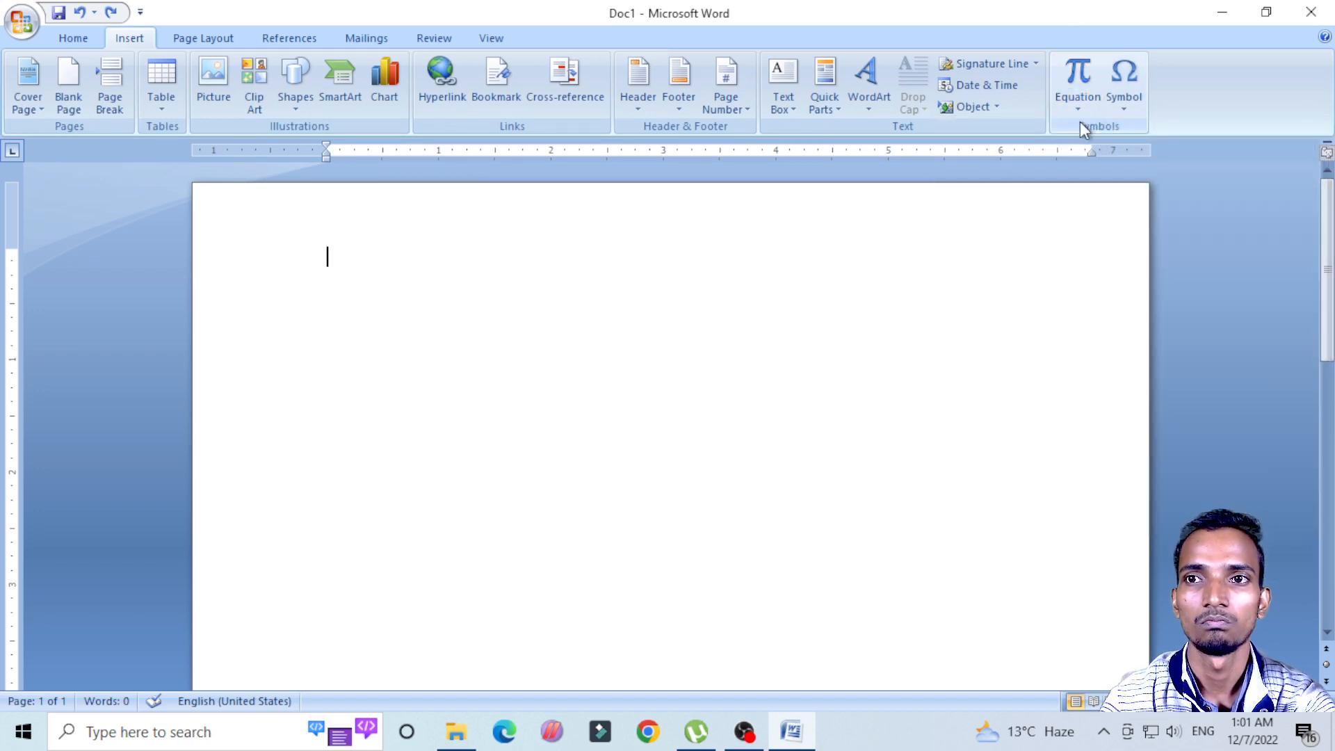
left_click(1082, 105)
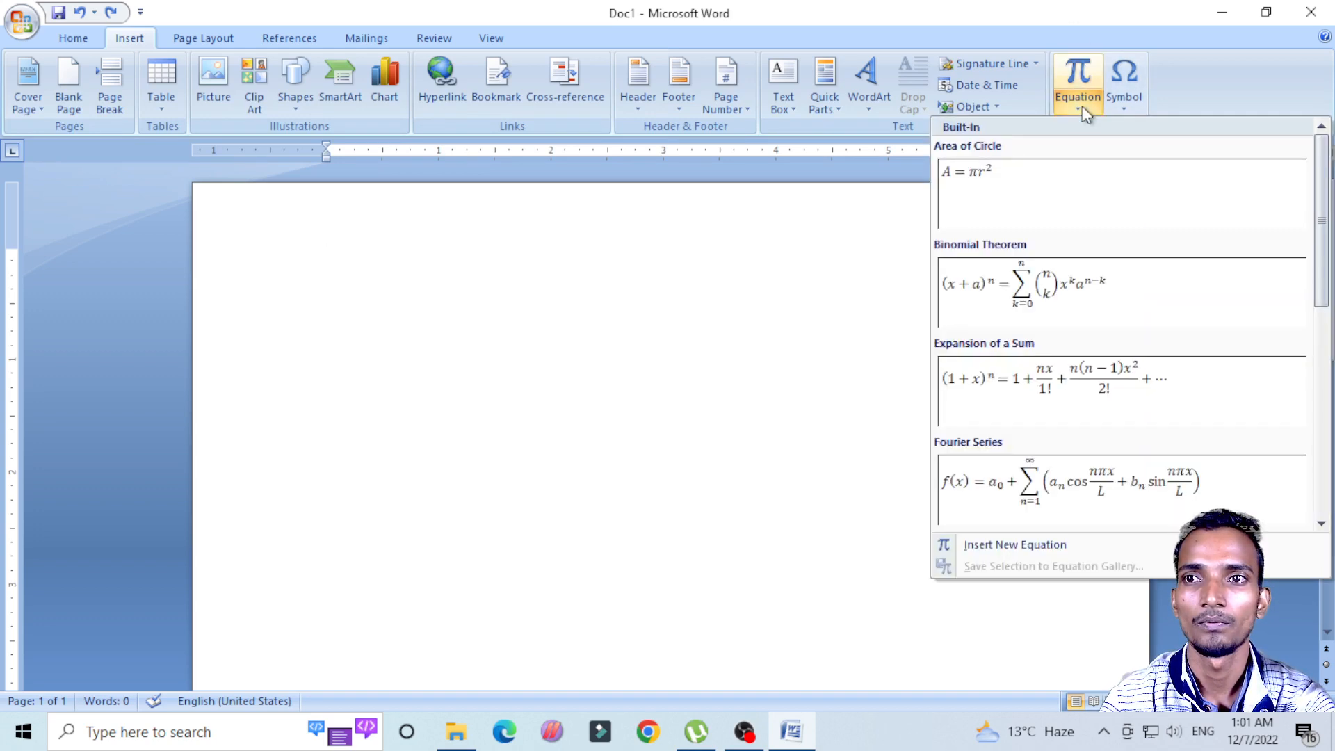
left_click(1102, 54)
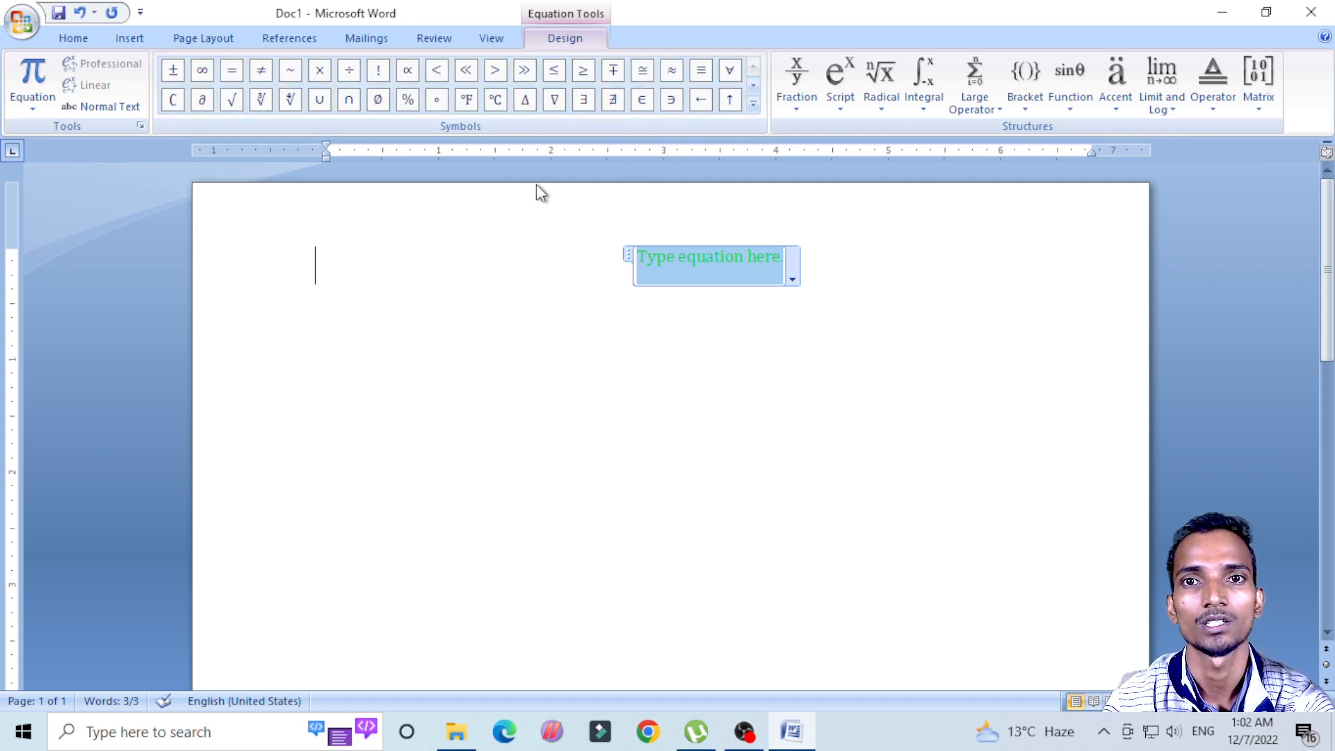
Step: Fill the blank equation with the 3x3 identity matrix that shows its zeros and leave the equation
left_click(1262, 108)
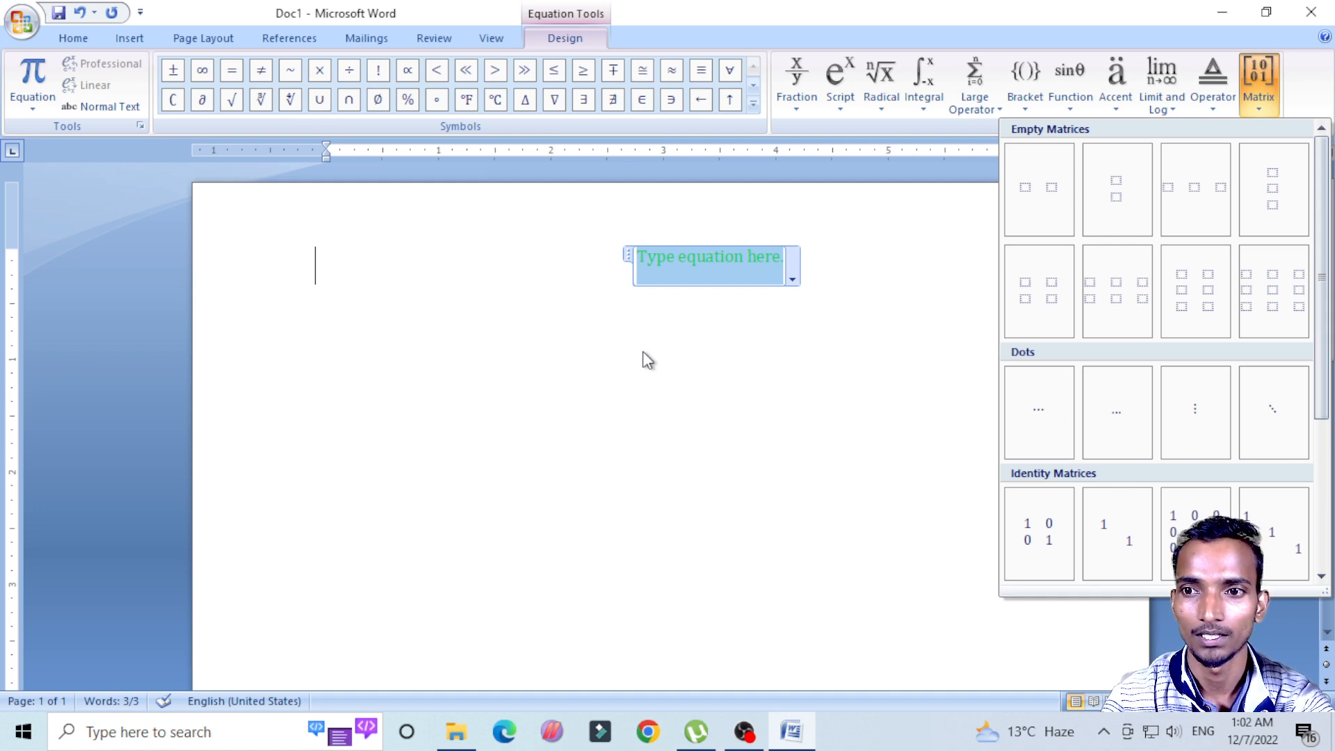
left_click(779, 438)
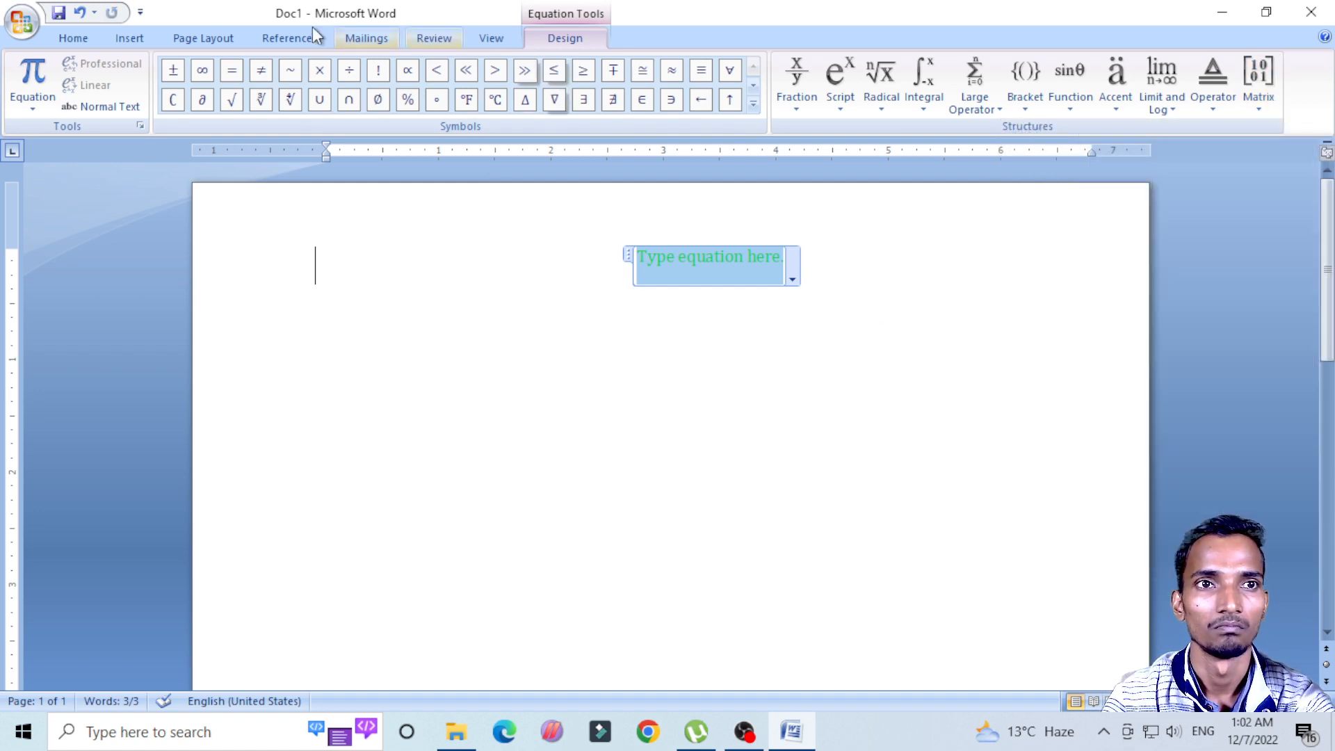
left_click(131, 36)
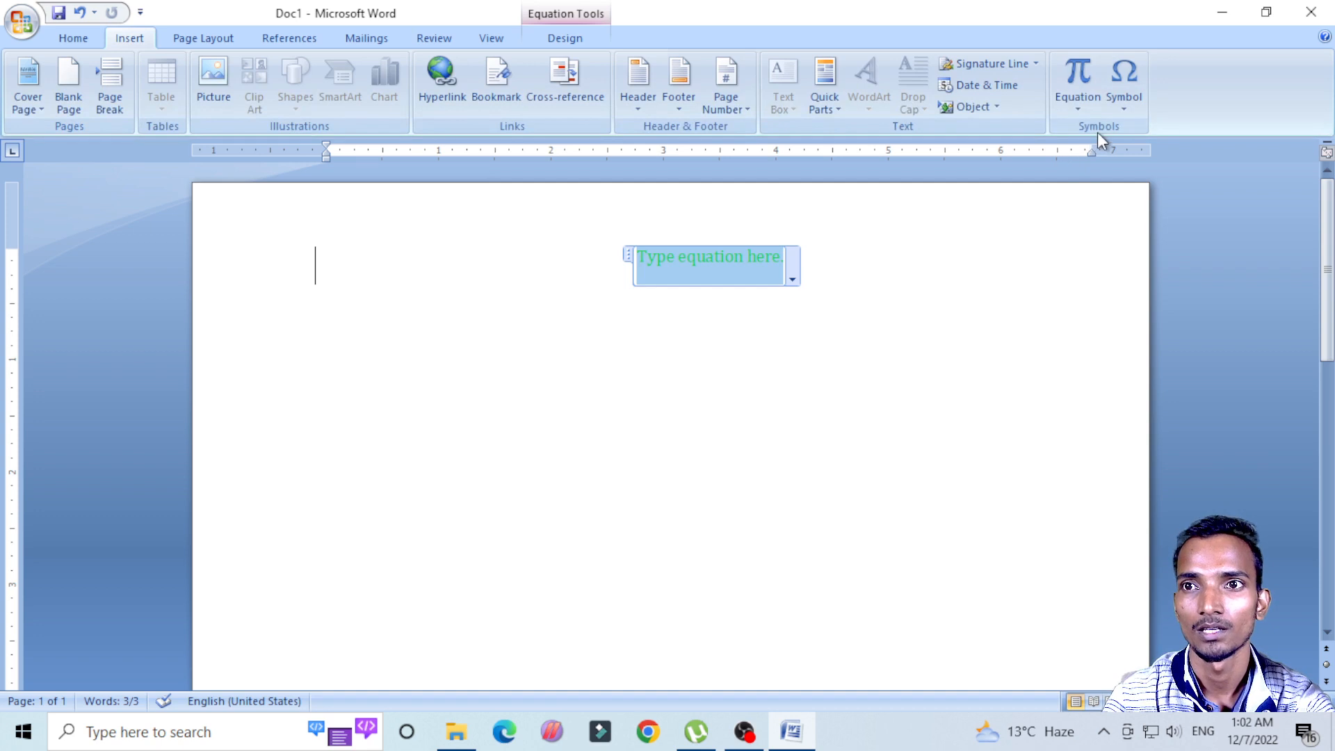
left_click(1079, 78)
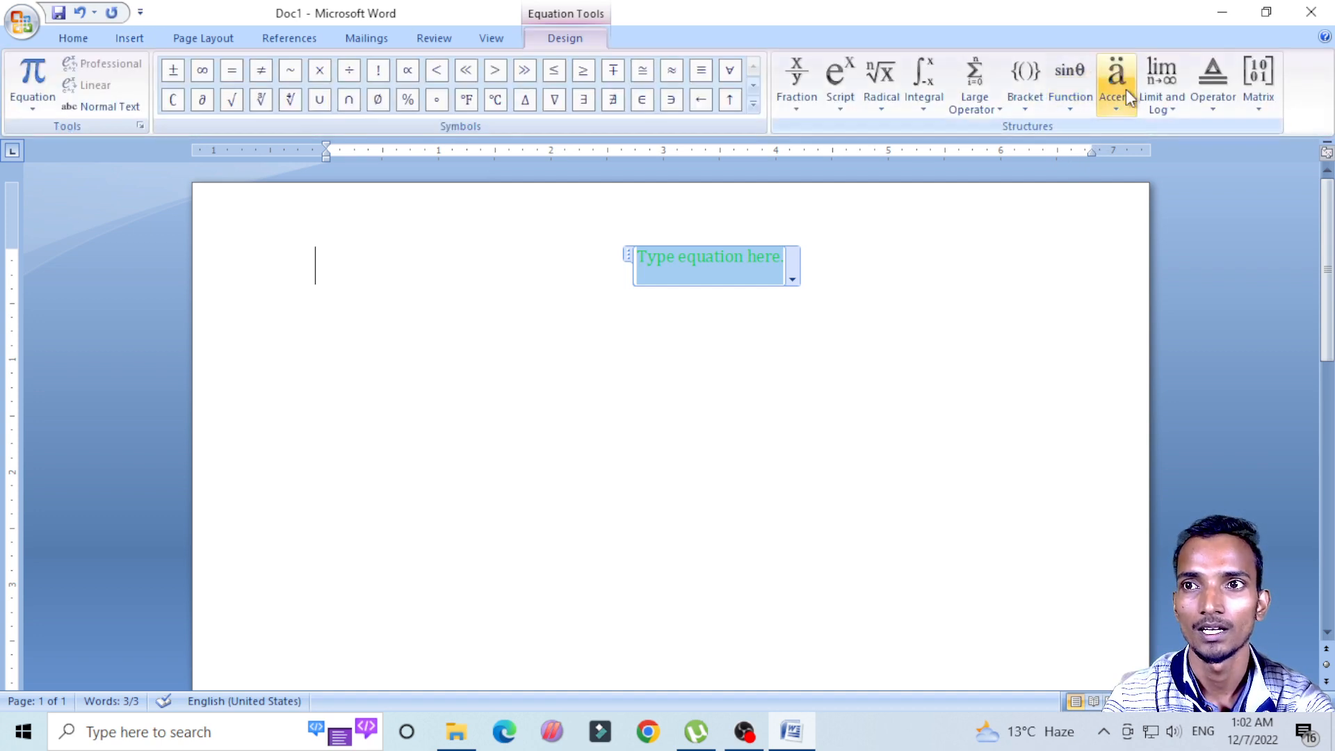
left_click(1261, 98)
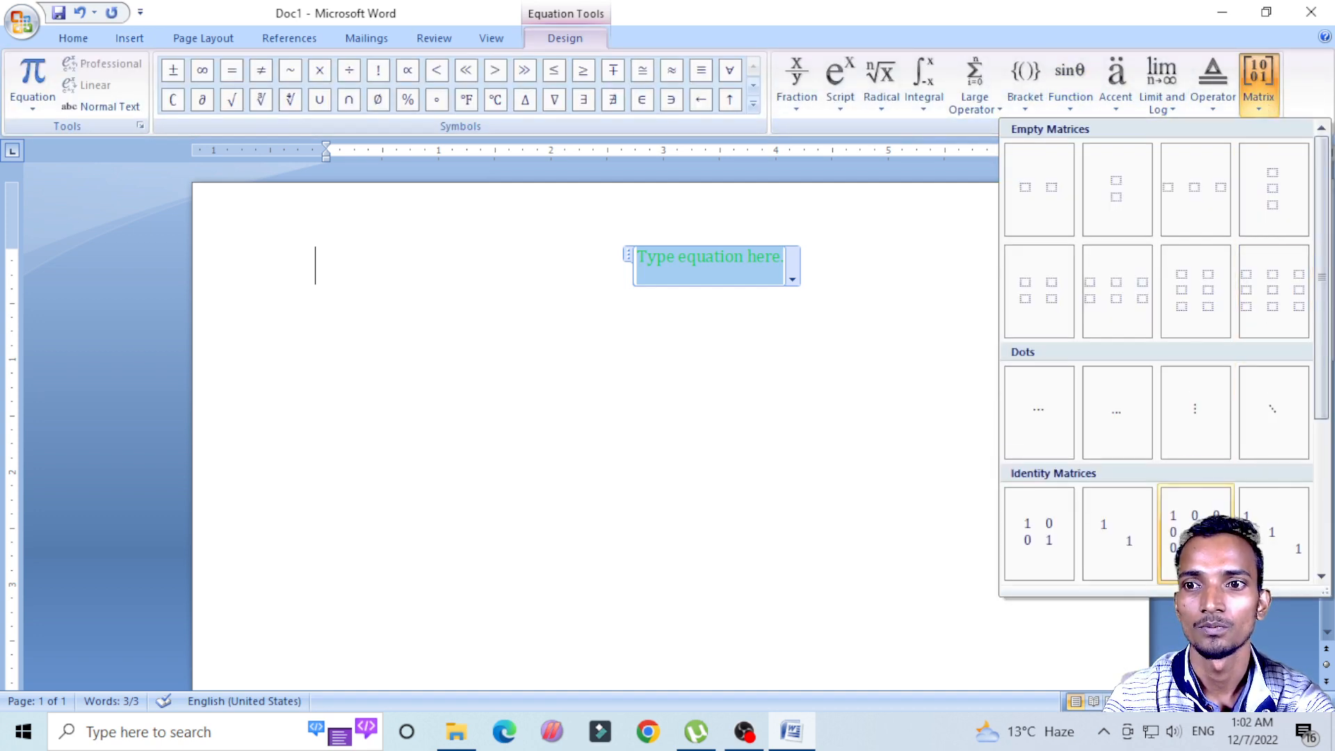
left_click(1181, 520)
left_click(753, 337)
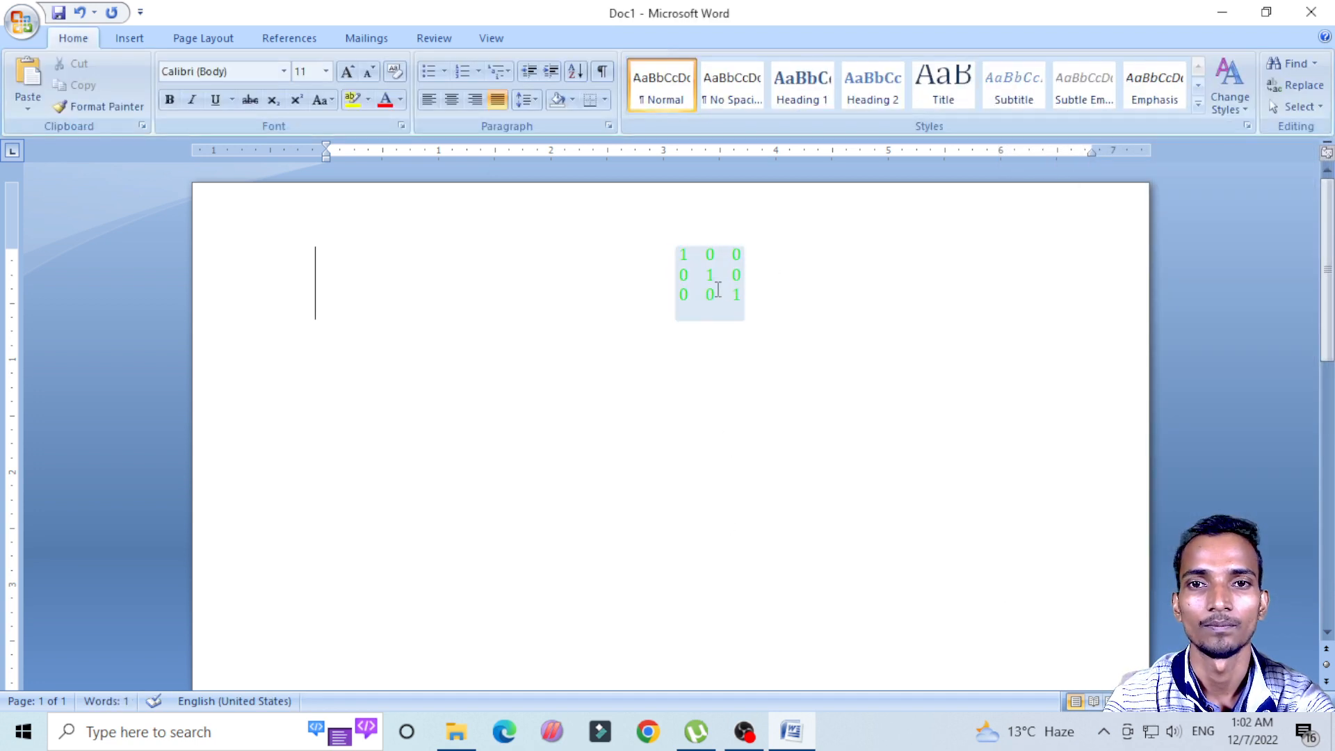
Step: Replace the matrix's diagonal values with 9, 8 and 7 and leave the equation
left_click(706, 268)
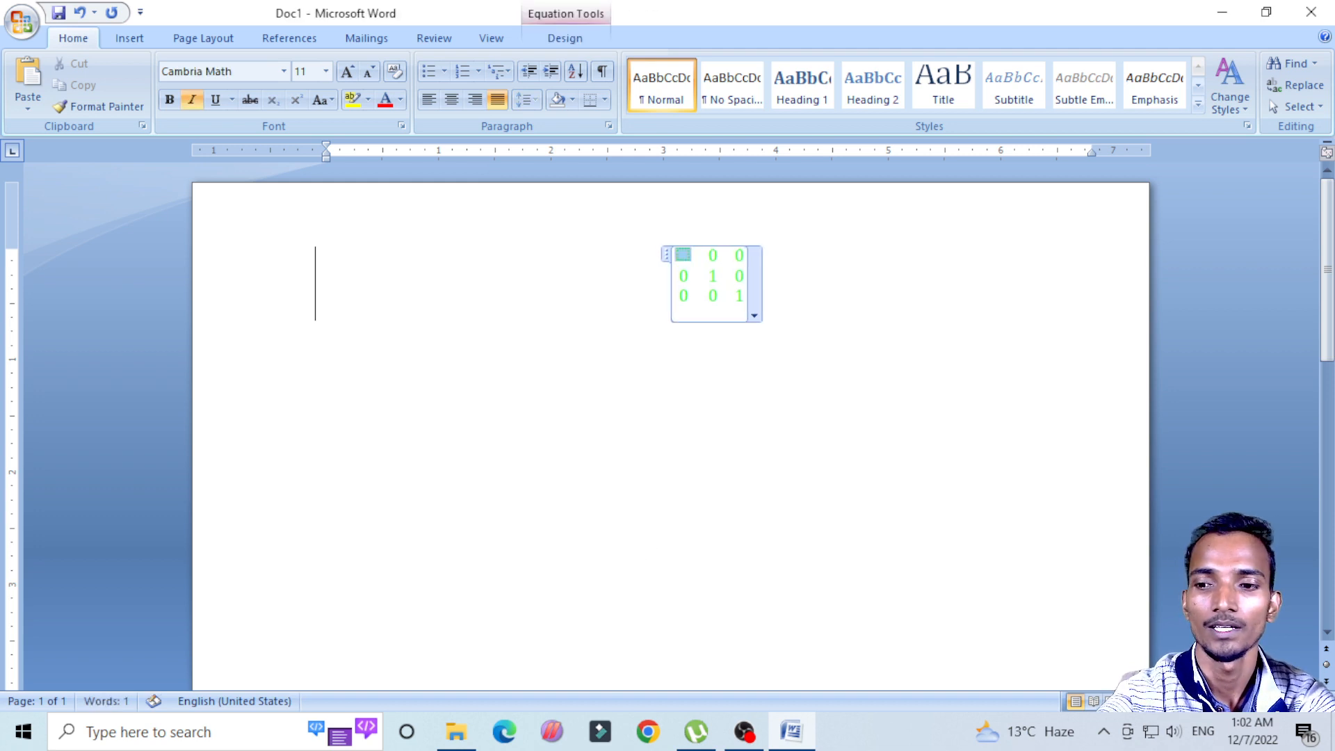
left_click(716, 273)
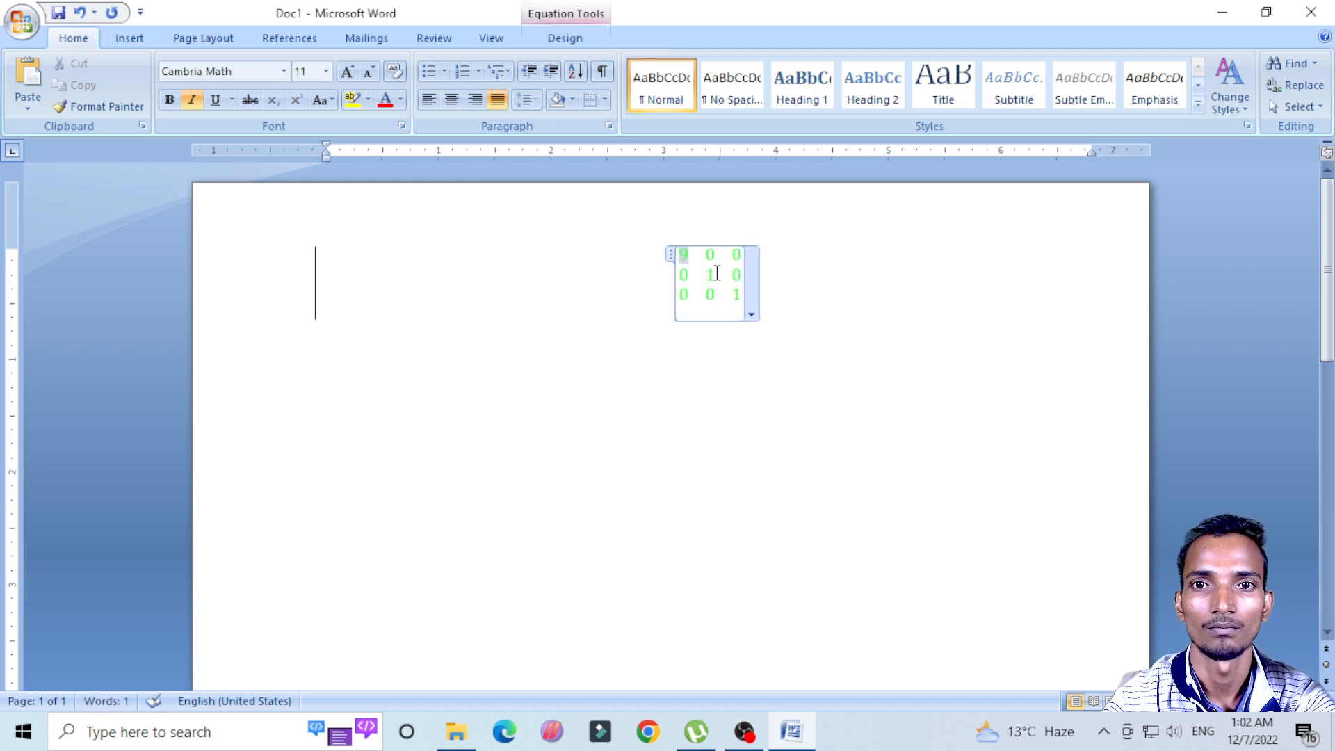
key("BackSpace")
type("8")
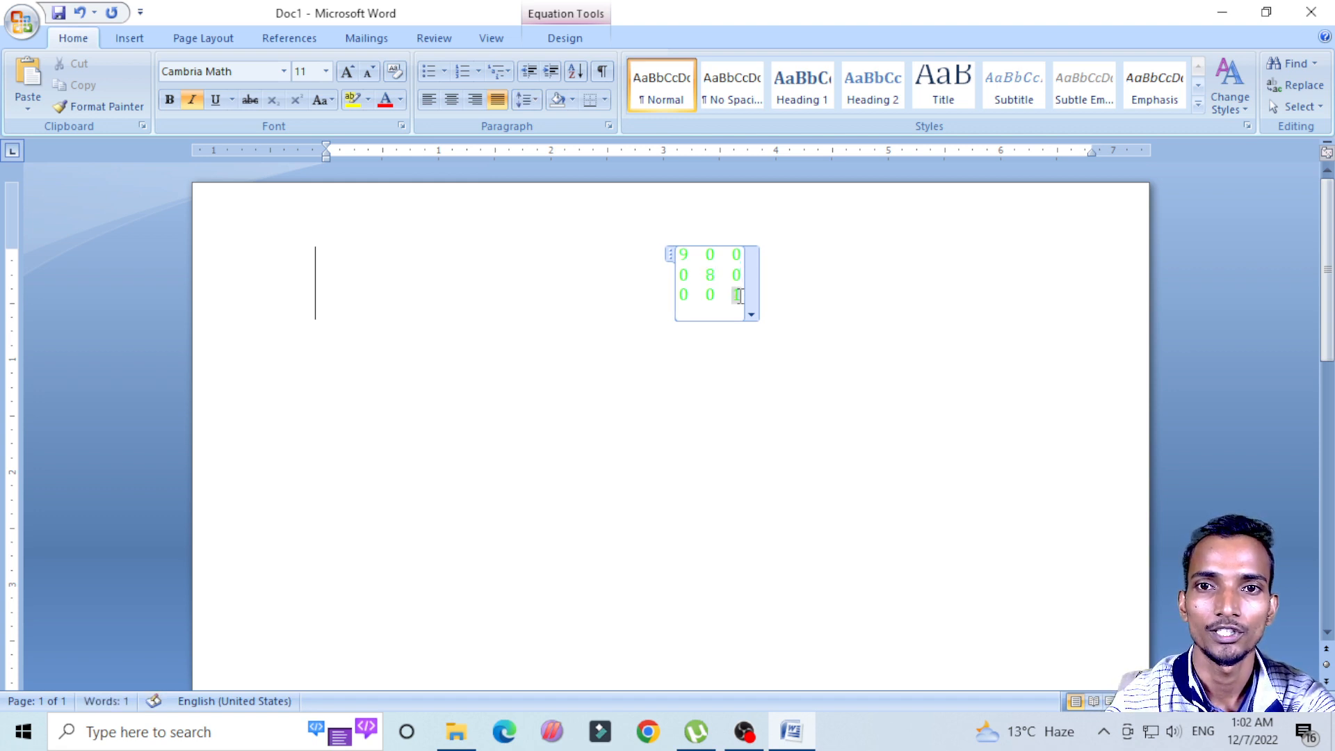
left_click(742, 294)
key("BackSpace")
type("7")
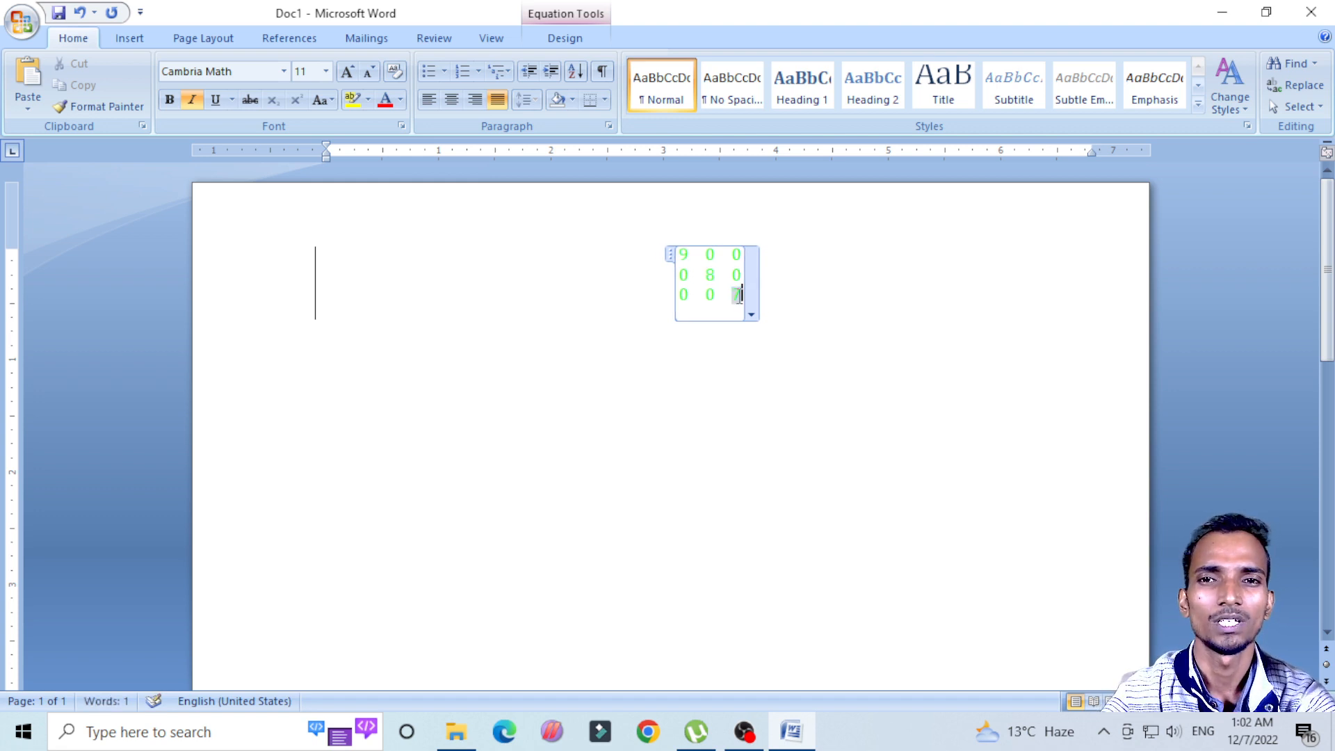
left_click(619, 450)
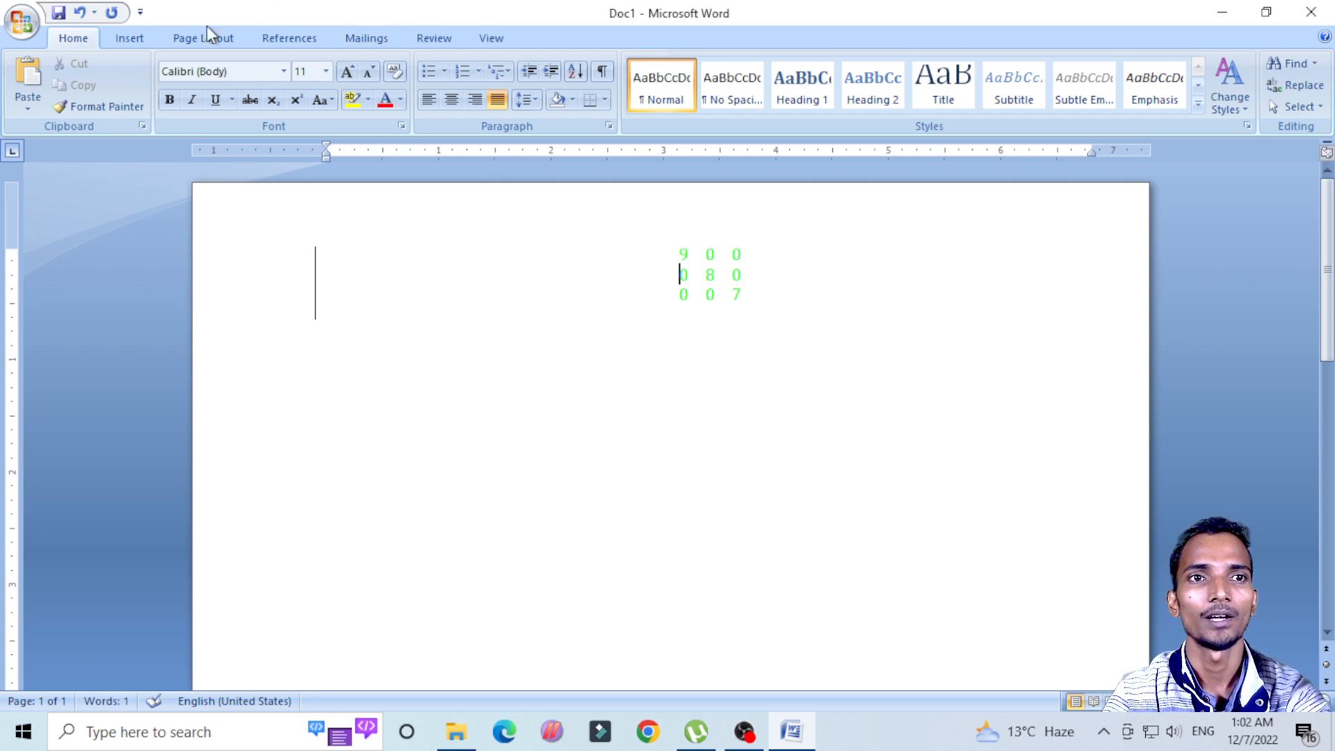
Step: Delete the entire document content, including the matrix equation, and minimize the document window to show the desktop
left_click(130, 39)
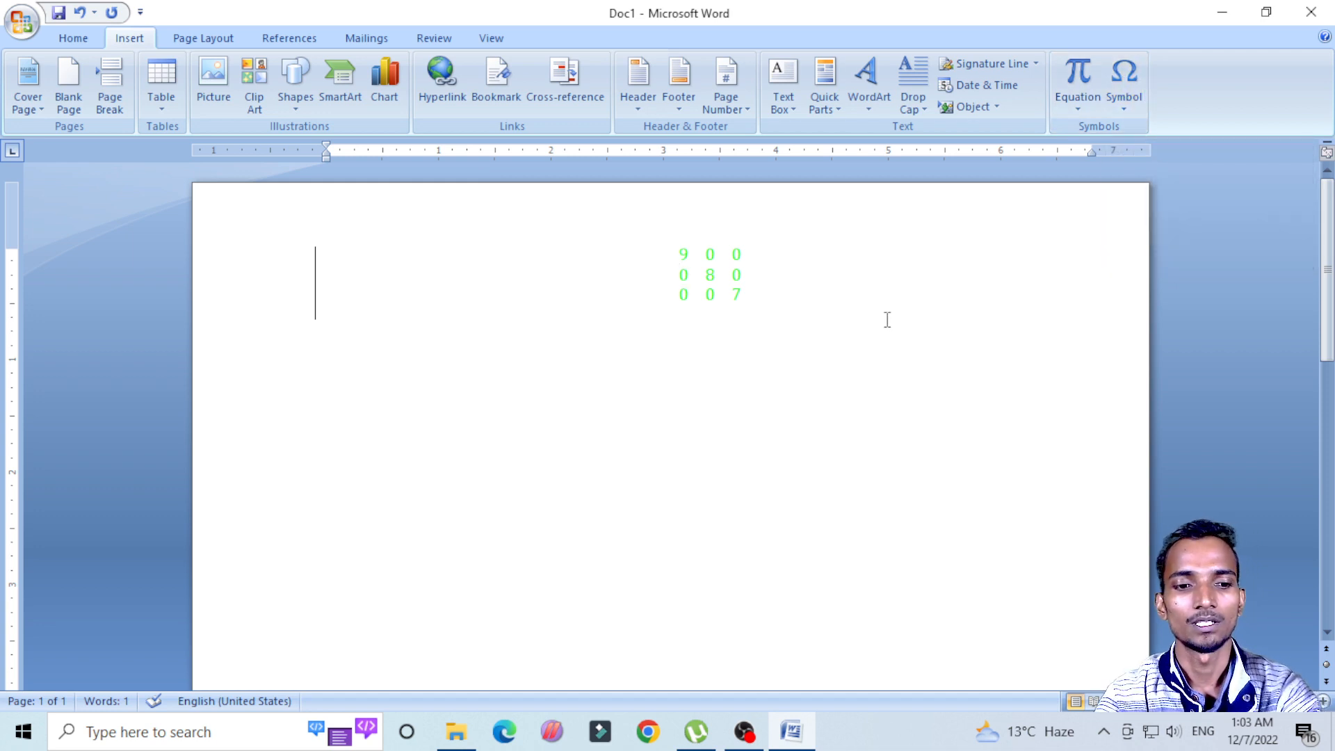
key("ctrl+a")
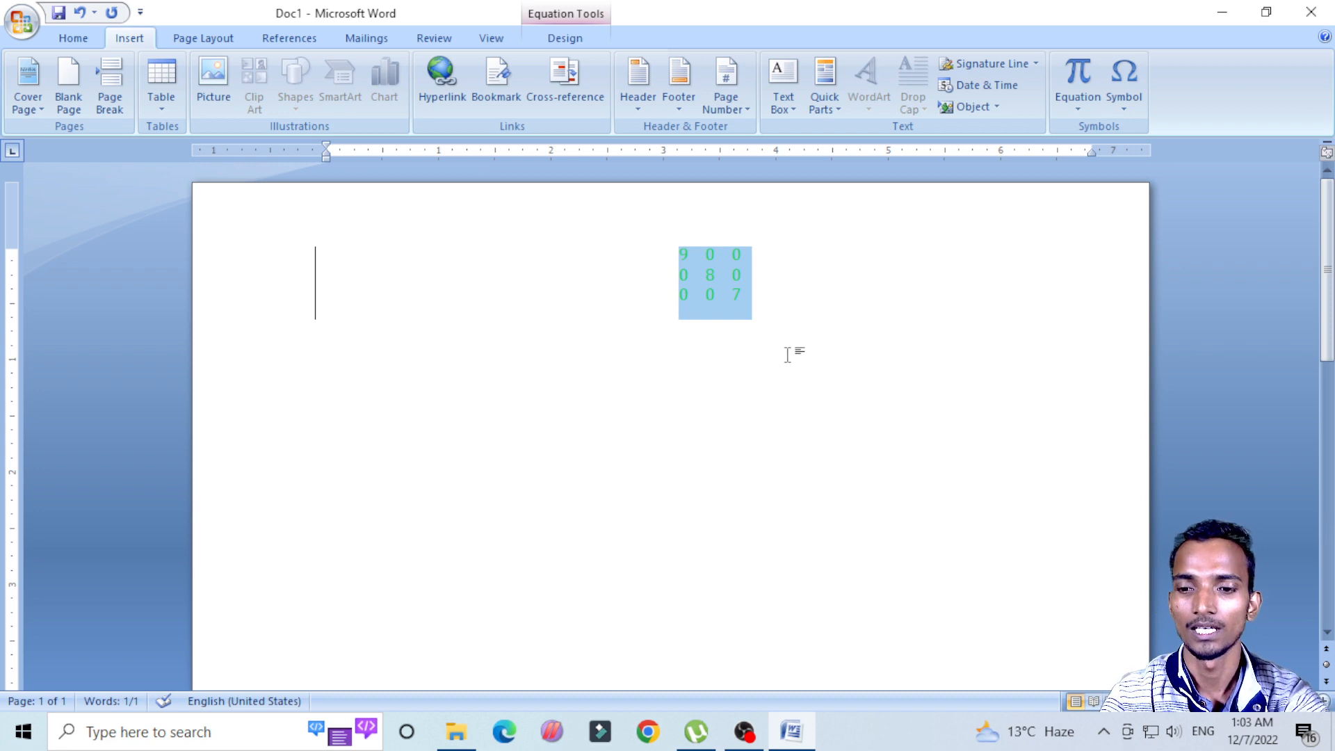
key("Delete")
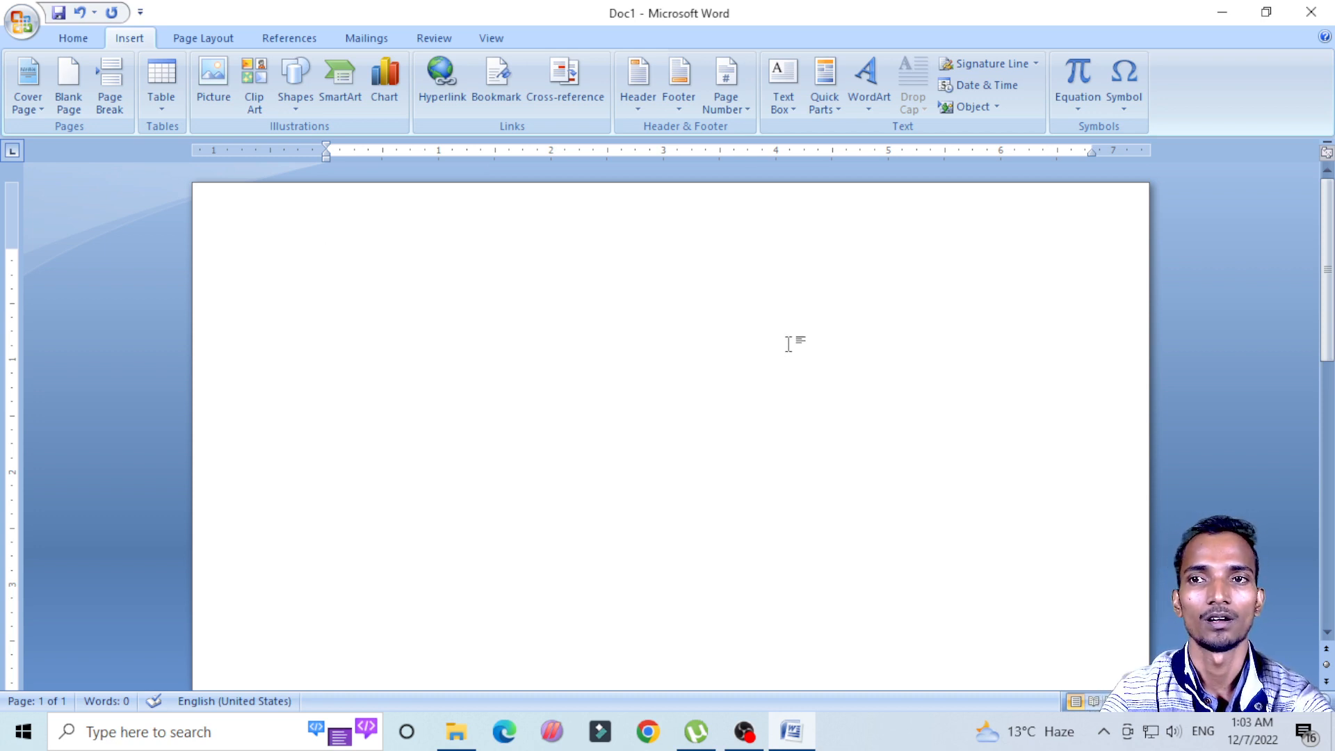
left_click(1222, 13)
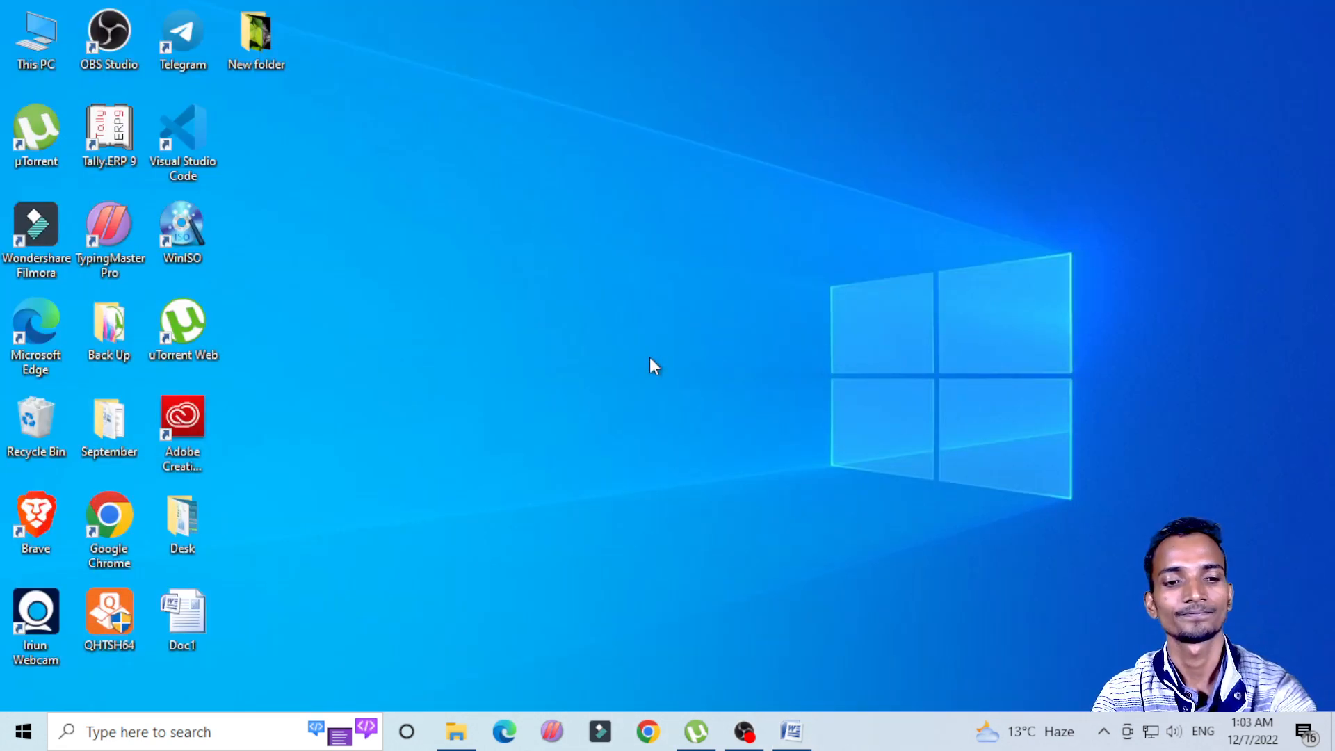